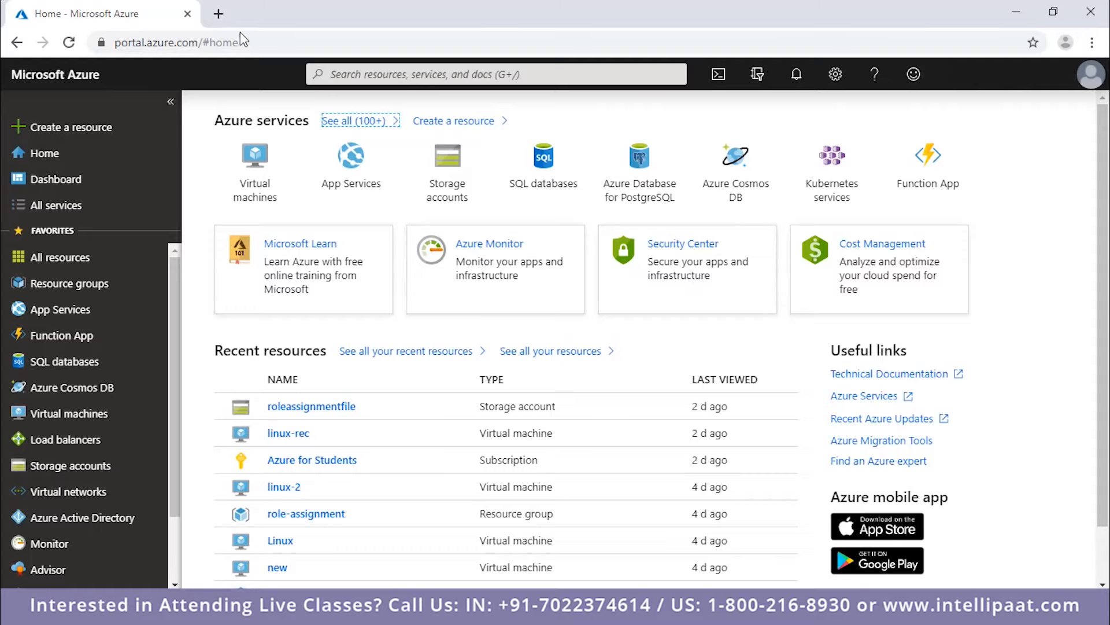
Open freenom.com in a new browser tab alongside the Azure portal.
{"action": "left_click", "coordinate": [218, 19]}
{"action": "type", "text": "fr"}
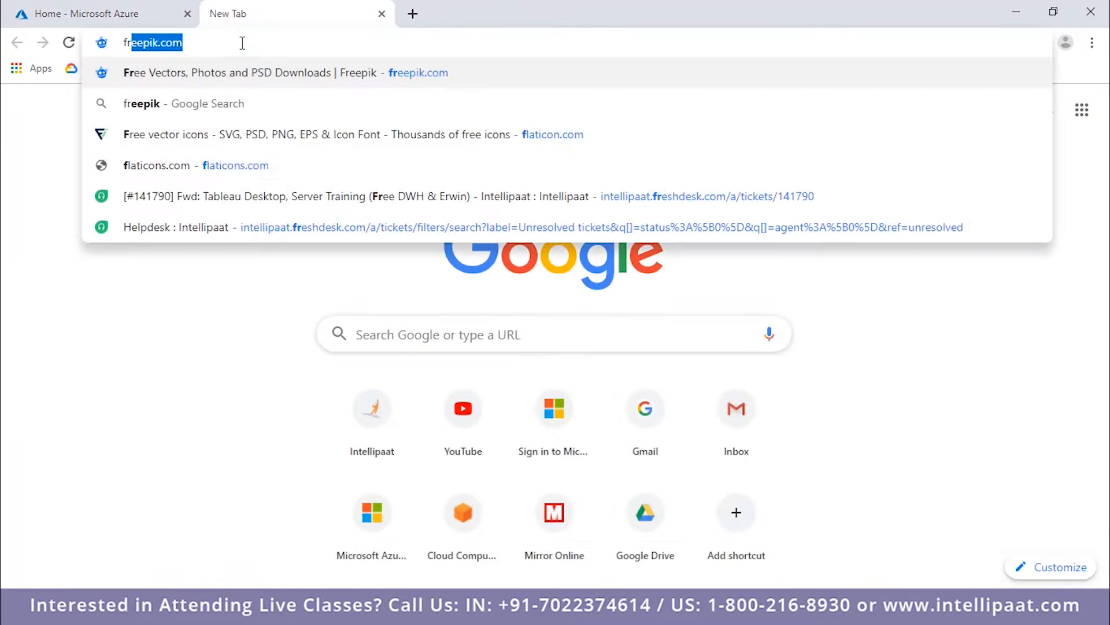
{"action": "type", "text": "eenom.com"}
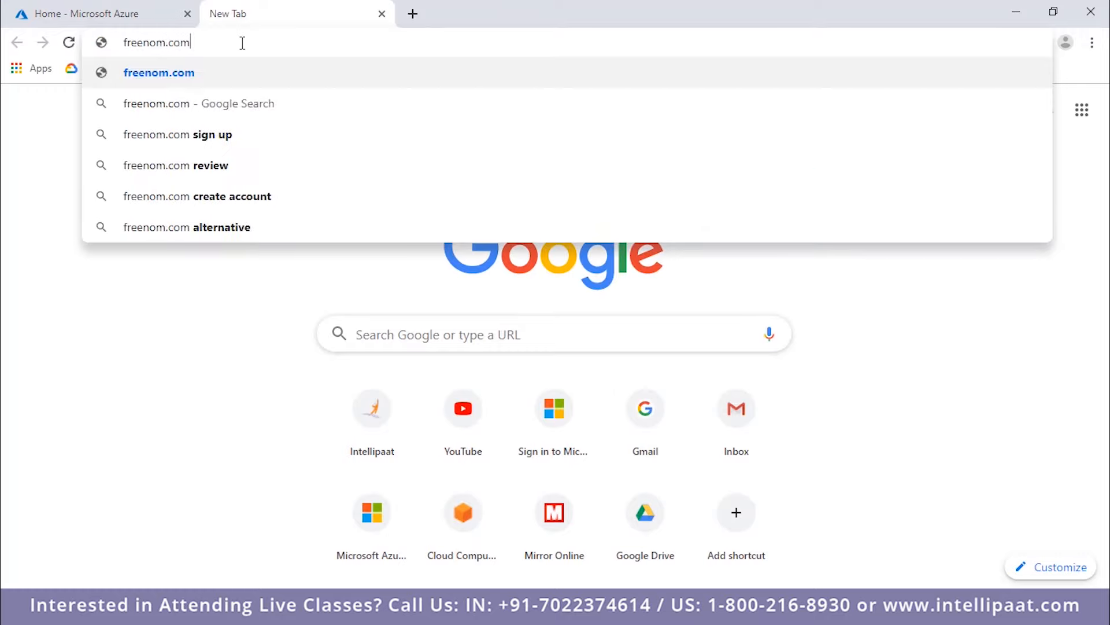
{"action": "key", "text": "Return"}
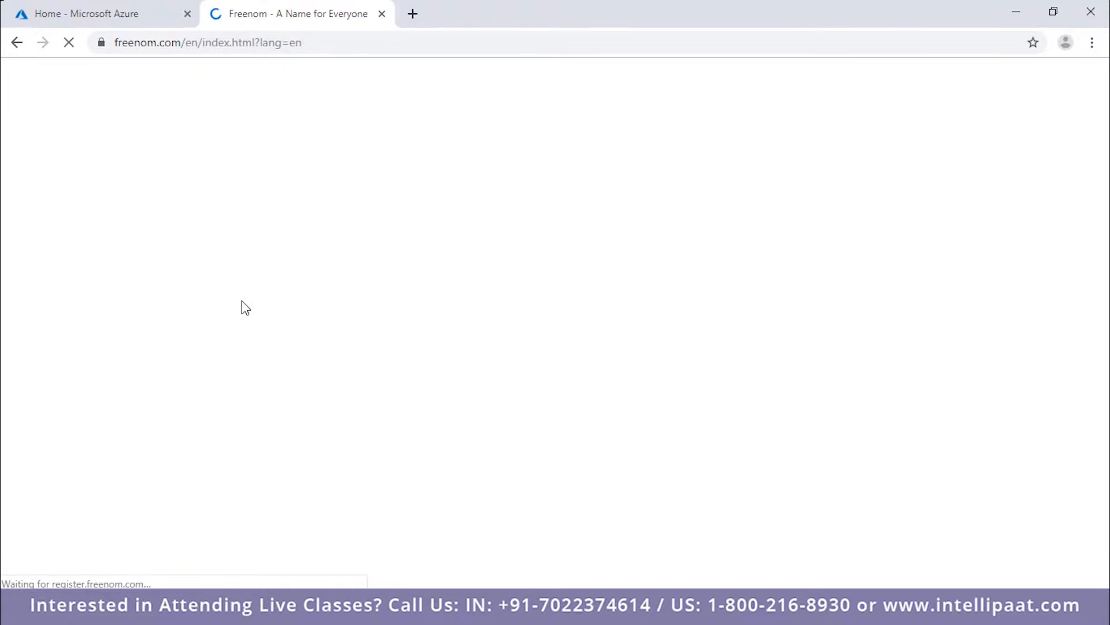
{"action": "left_click", "coordinate": [104, 19]}
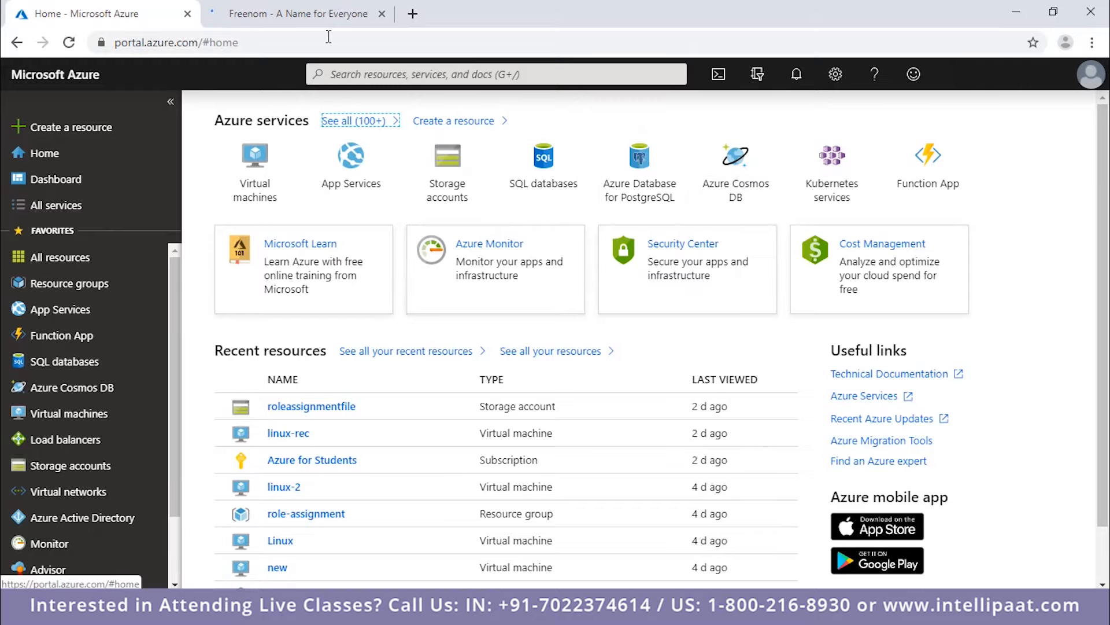
{"action": "left_click", "coordinate": [327, 19]}
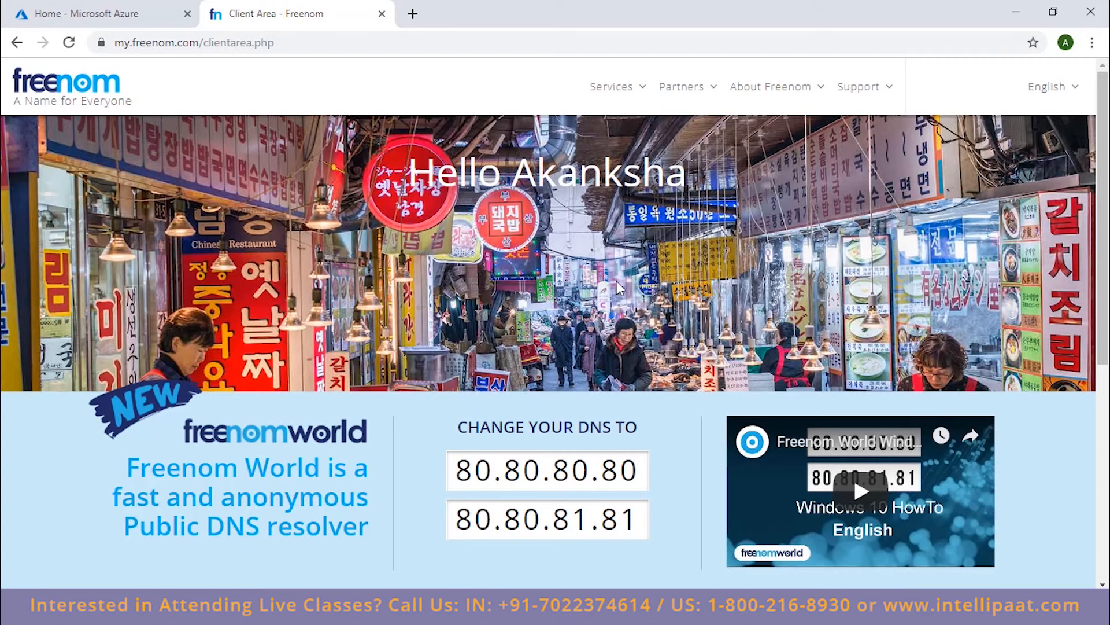
Open the new domain registration page and check the availability of the domain name hellocloud.
{"action": "mouse_move", "coordinate": [617, 94]}
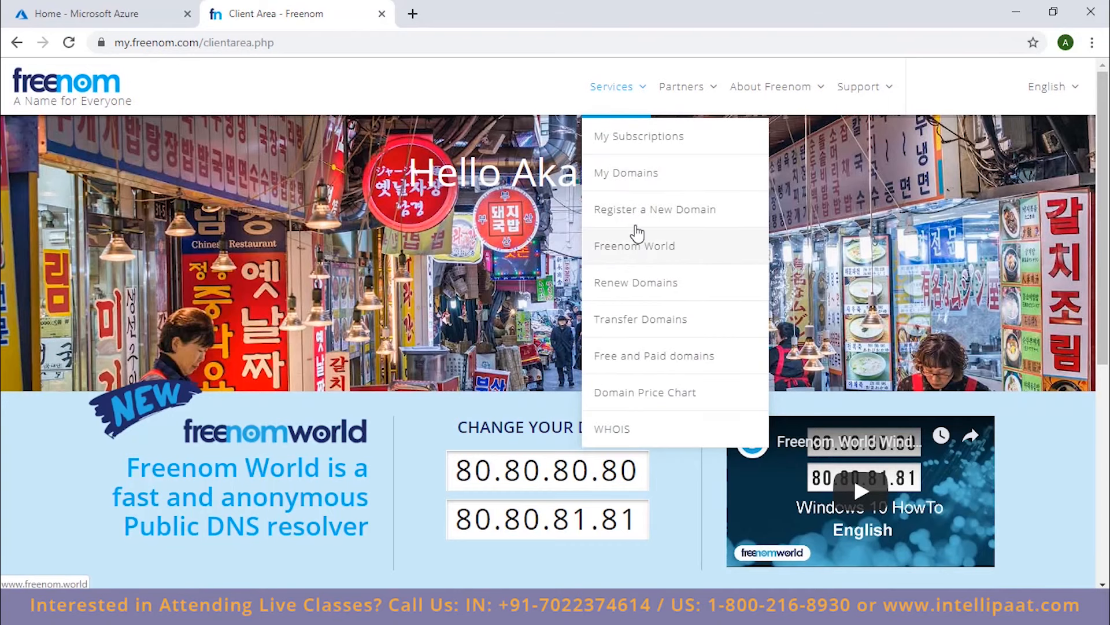
{"action": "left_click", "coordinate": [638, 224]}
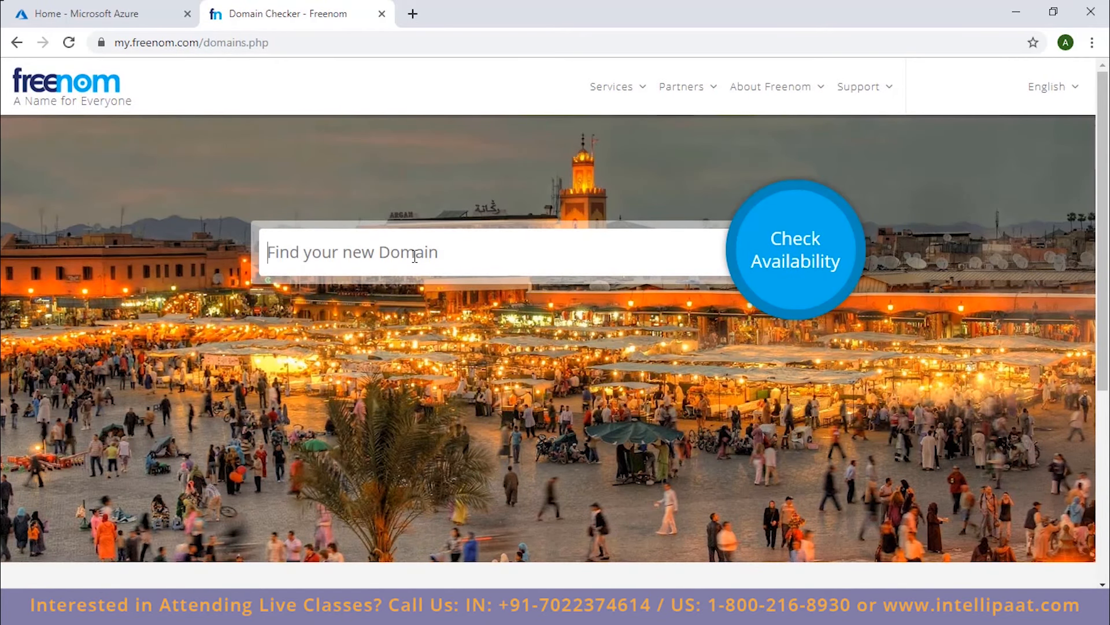
{"action": "type", "text": "helloc"}
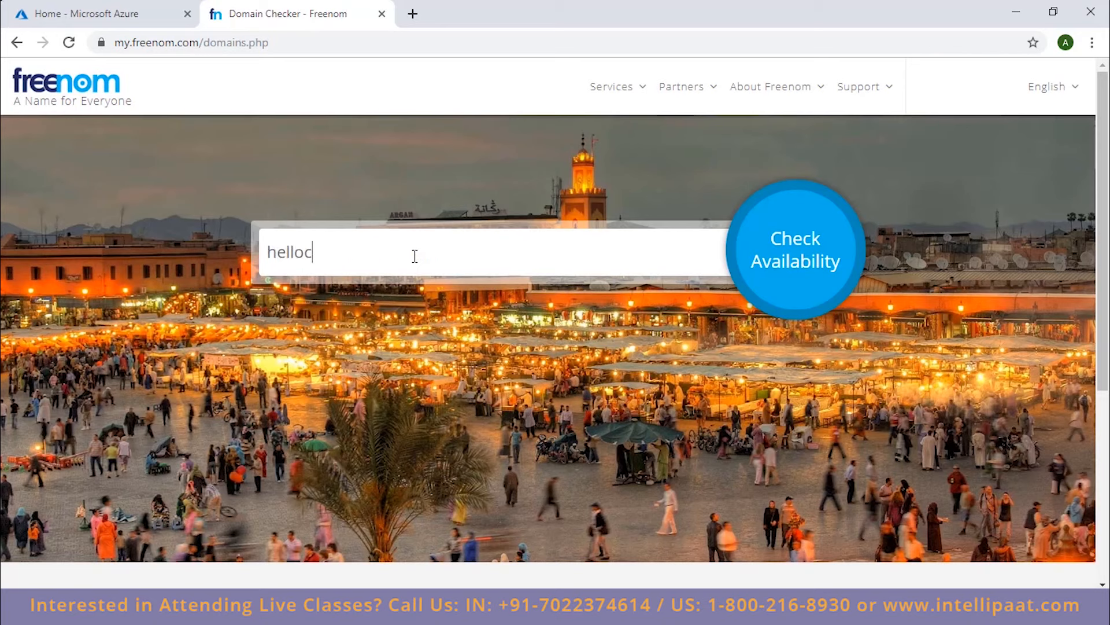
{"action": "type", "text": "loud"}
{"action": "left_click", "coordinate": [778, 263]}
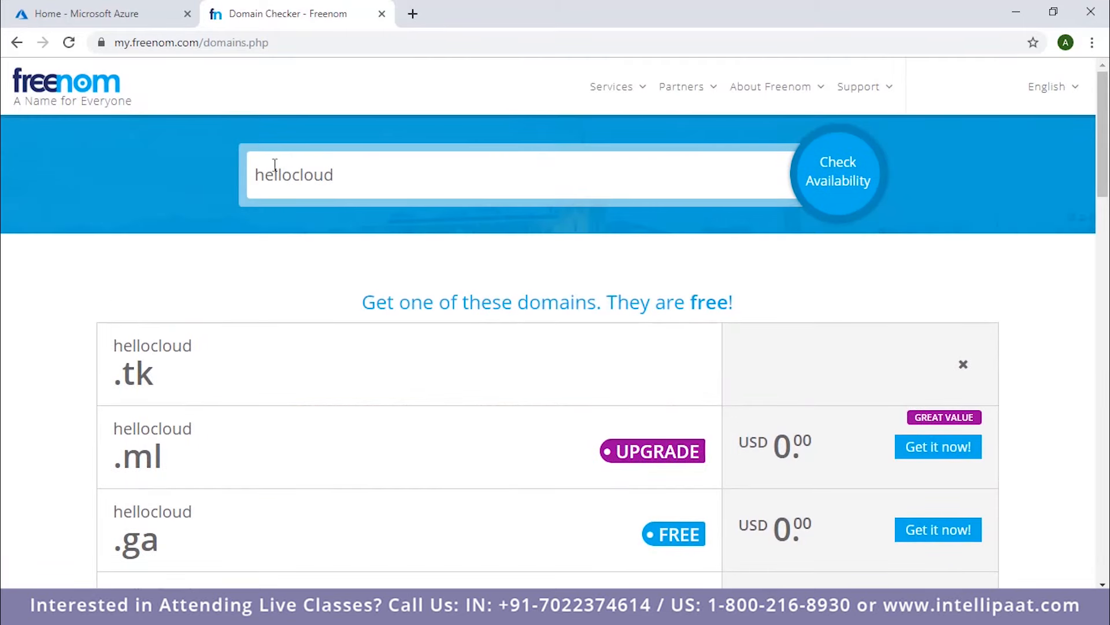
Select the free hellocloud.ga domain, check out the cart, and continue with the 3 Months @ FREE period.
{"action": "scroll", "coordinate": [263, 320], "scroll_direction": "down", "scroll_amount": 3}
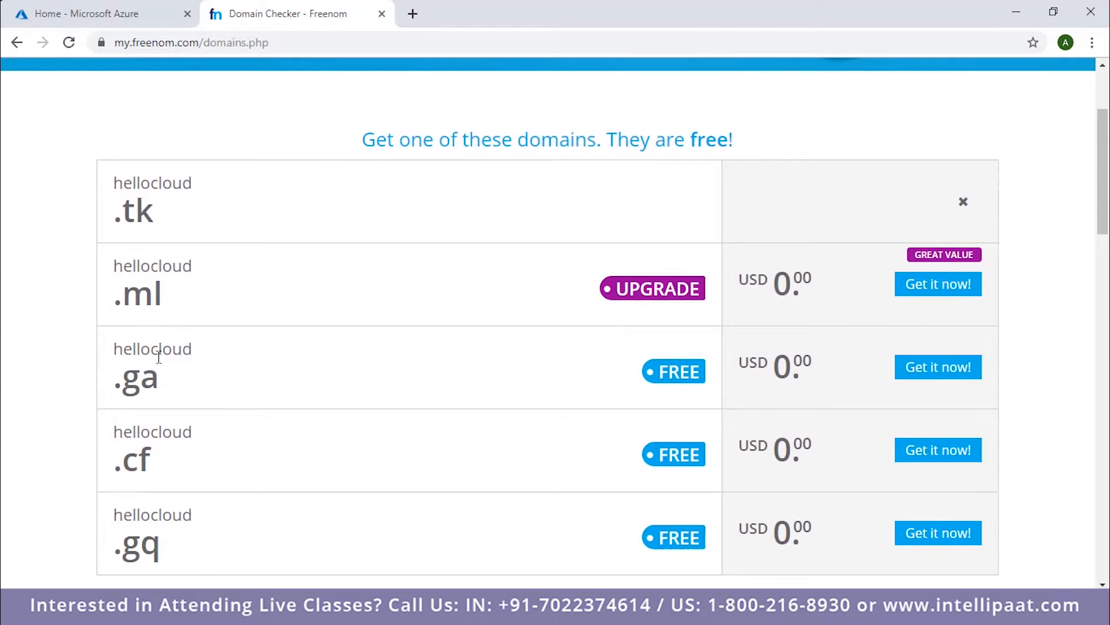
{"action": "scroll", "coordinate": [180, 378], "scroll_direction": "down", "scroll_amount": 3}
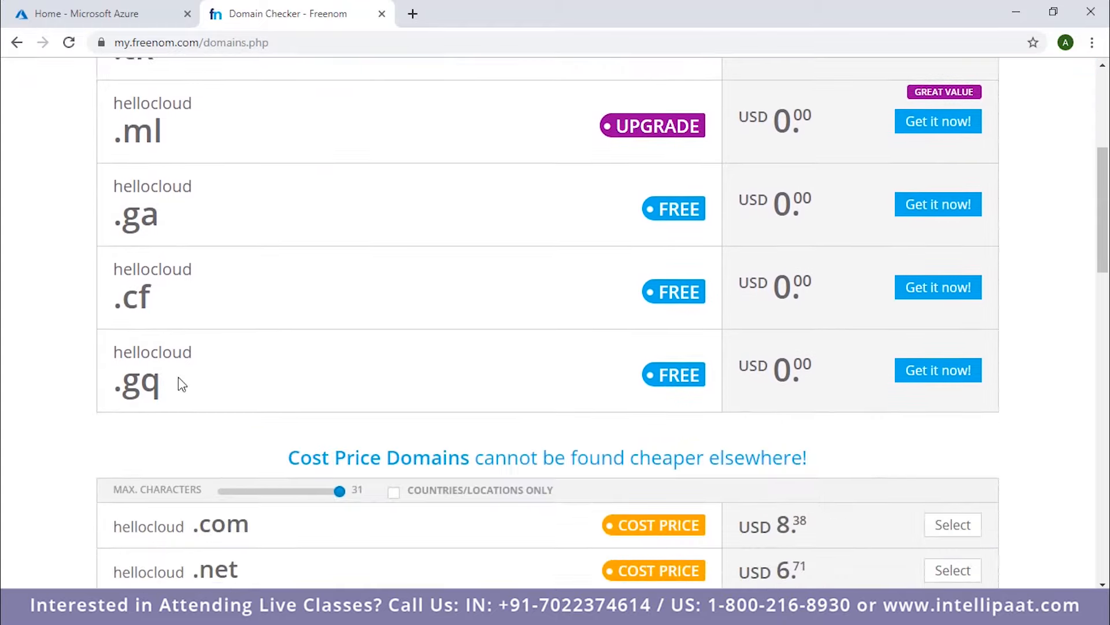
{"action": "scroll", "coordinate": [641, 368], "scroll_direction": "down", "scroll_amount": 4}
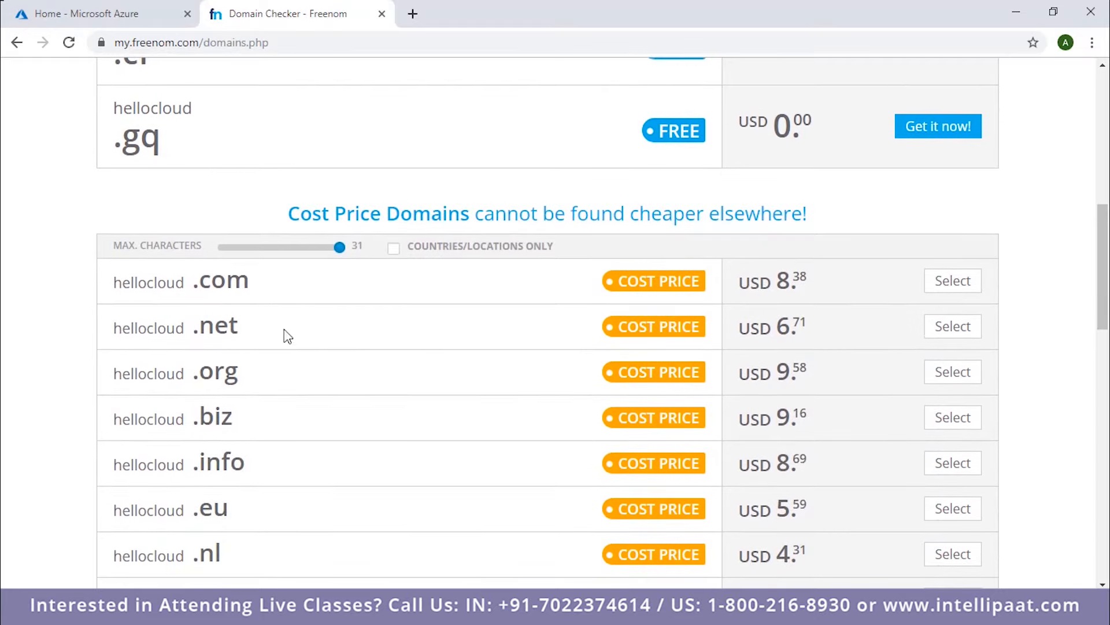
{"action": "scroll", "coordinate": [179, 282], "scroll_direction": "down", "scroll_amount": 4}
{"action": "scroll", "coordinate": [347, 309], "scroll_direction": "up", "scroll_amount": 4}
{"action": "scroll", "coordinate": [509, 329], "scroll_direction": "up", "scroll_amount": 4}
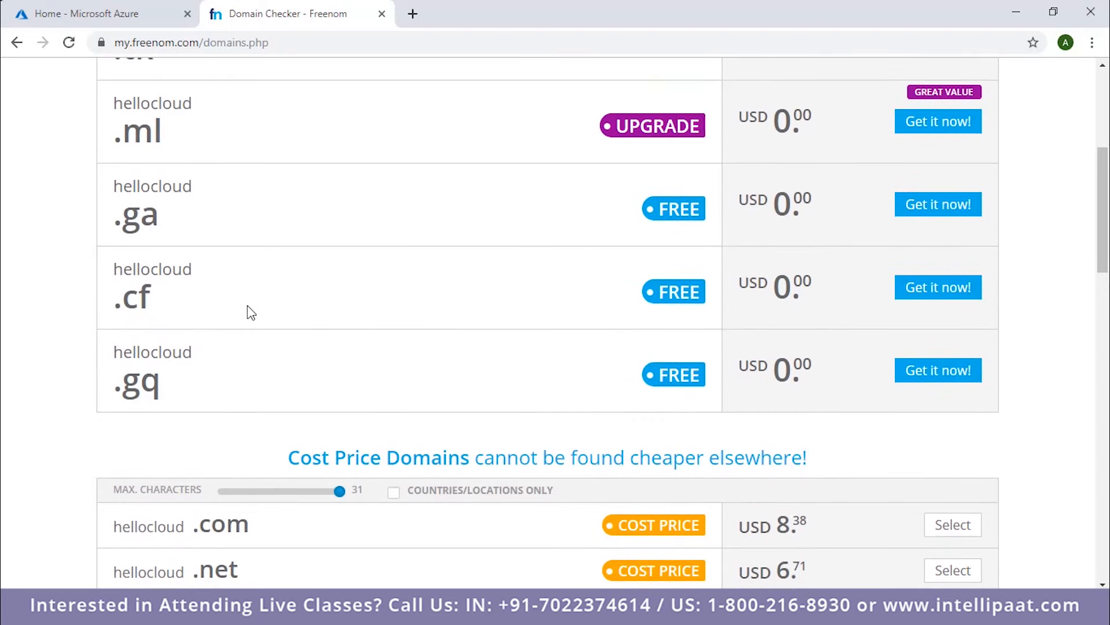
{"action": "scroll", "coordinate": [185, 324], "scroll_direction": "up", "scroll_amount": 1}
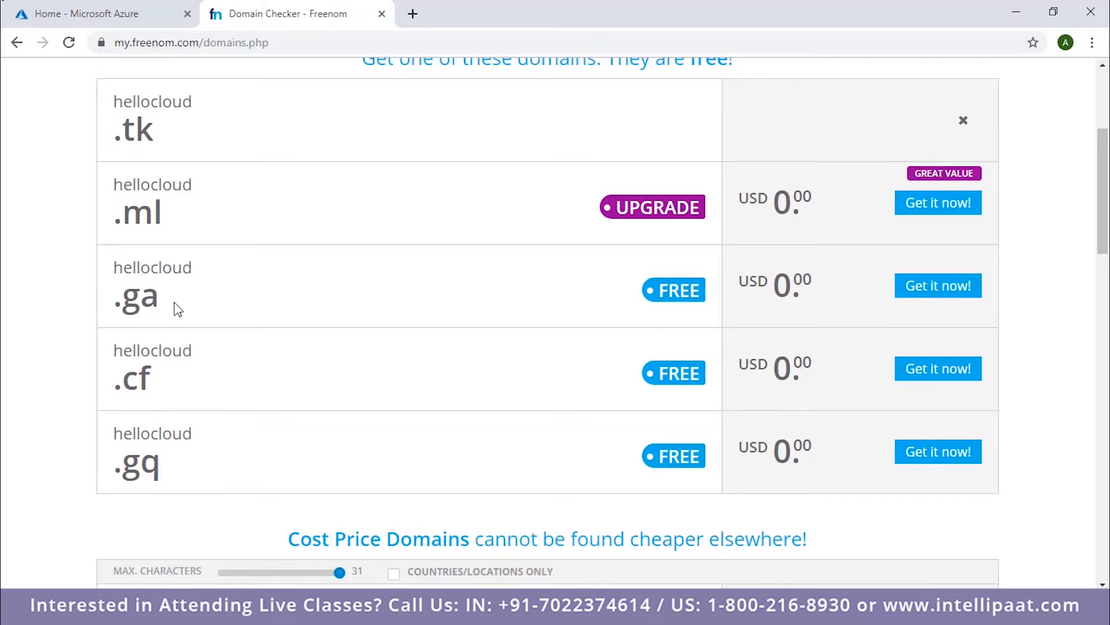
{"action": "left_click", "coordinate": [939, 292]}
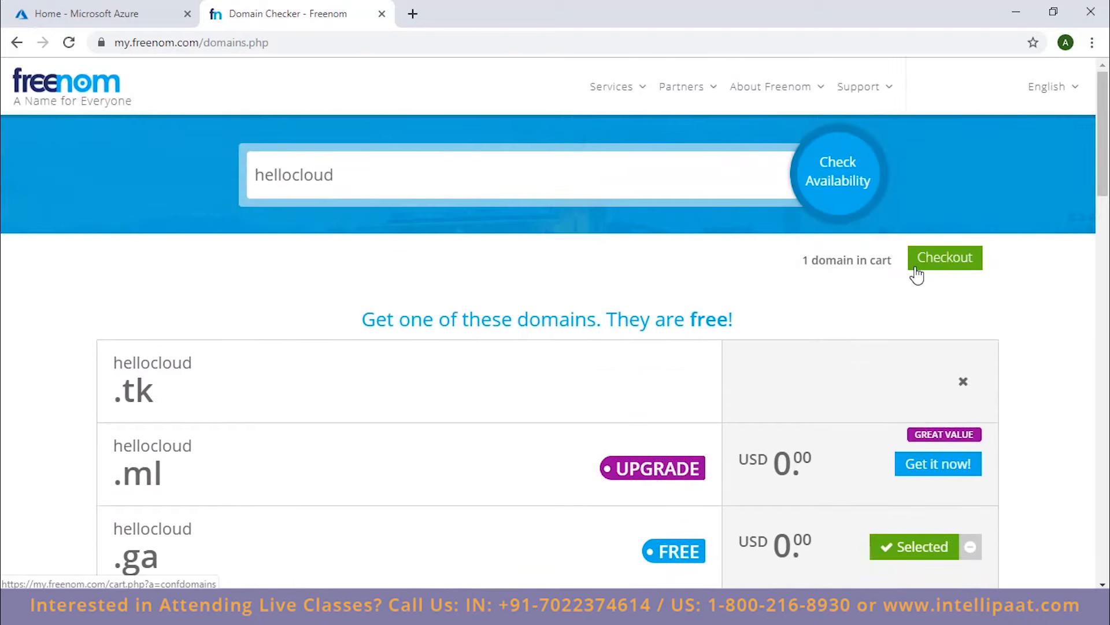
{"action": "left_click", "coordinate": [915, 268]}
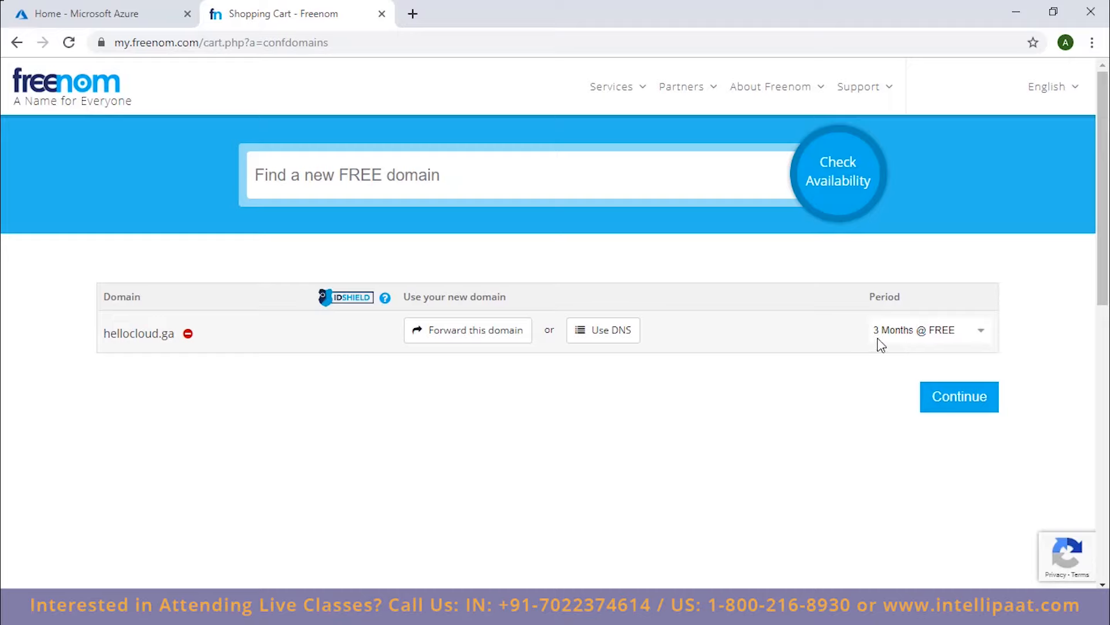
{"action": "left_click", "coordinate": [955, 404]}
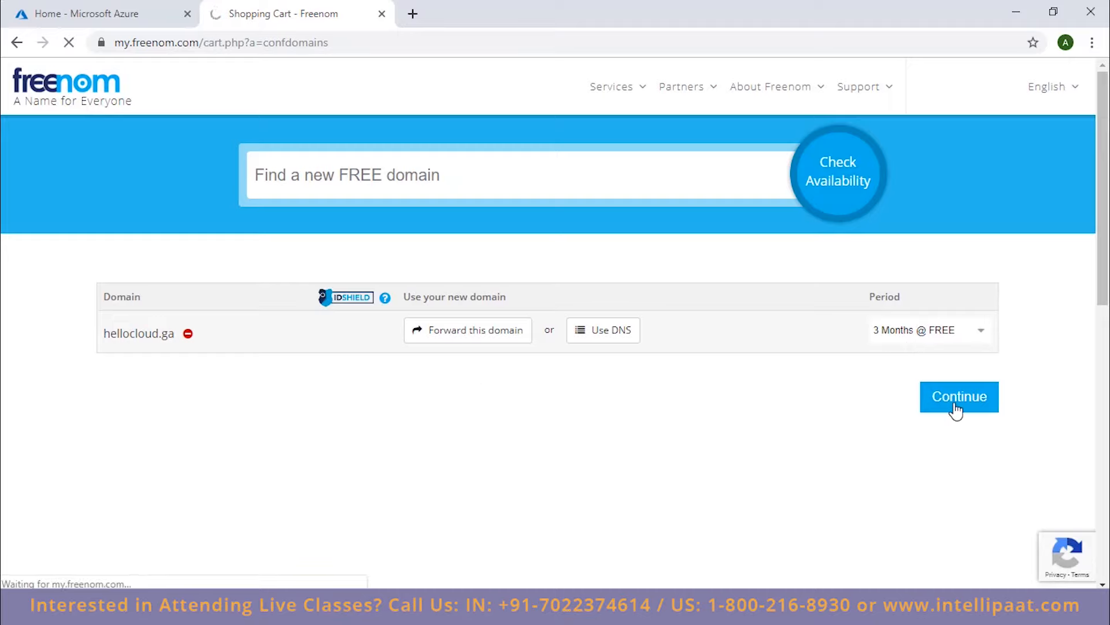
Agree to the Terms & Conditions and complete the domain order.
{"action": "scroll", "coordinate": [657, 301], "scroll_direction": "down", "scroll_amount": 10}
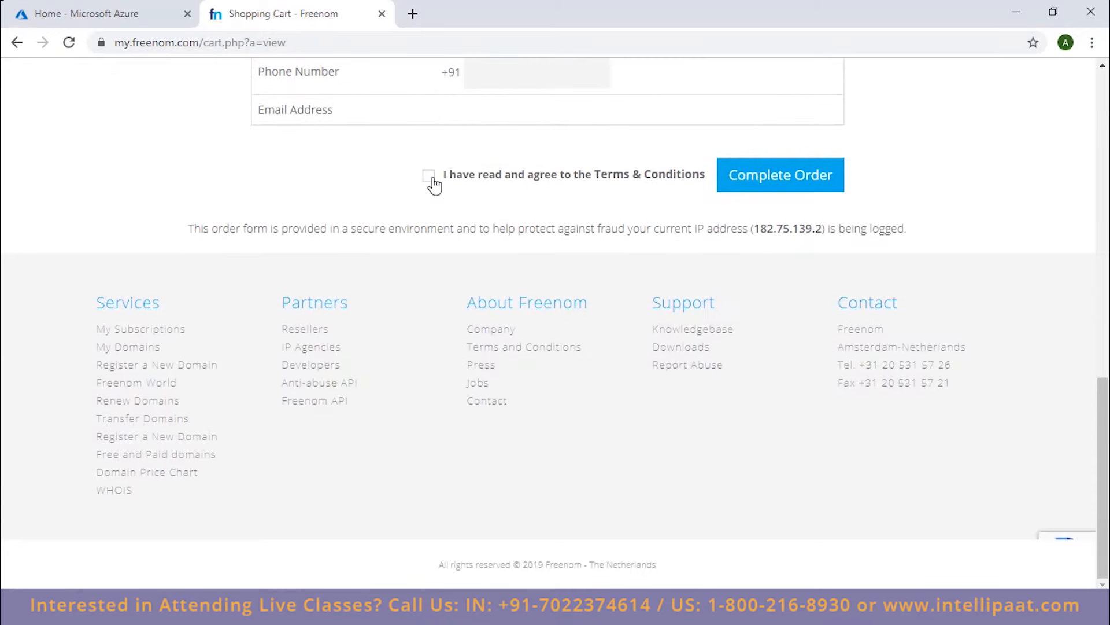
{"action": "left_click", "coordinate": [429, 175]}
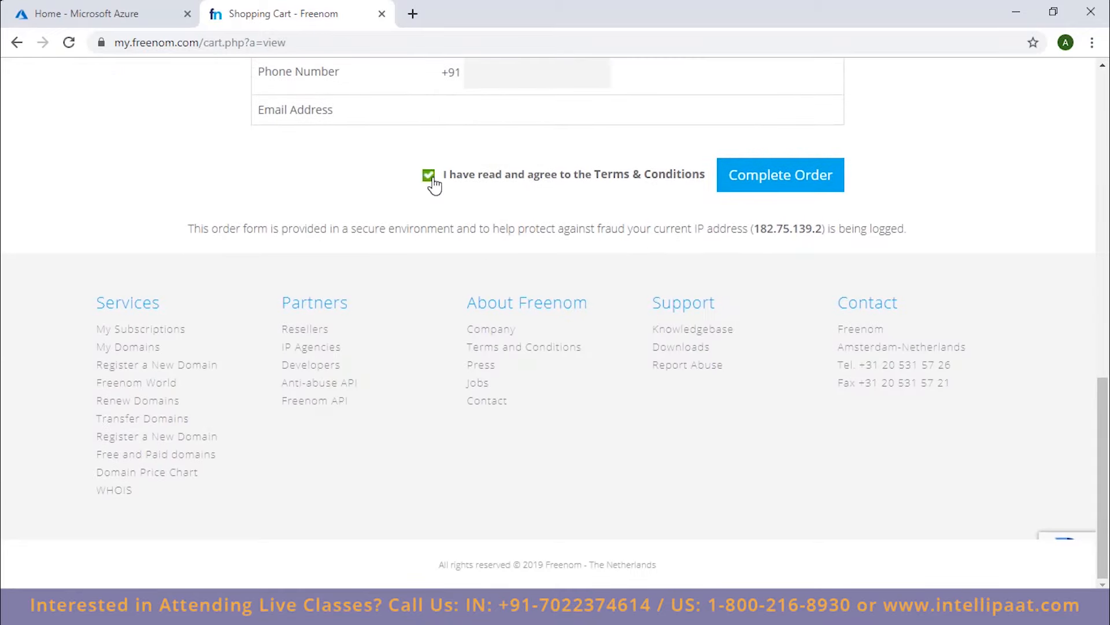
{"action": "left_click", "coordinate": [749, 191]}
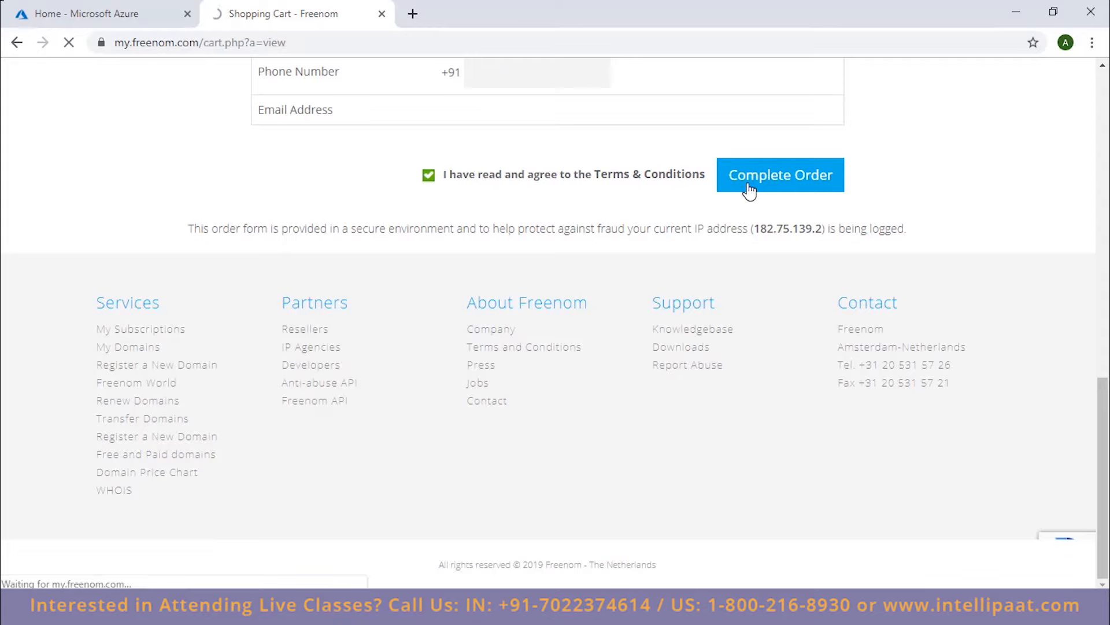
{"action": "scroll", "coordinate": [749, 185], "scroll_direction": "up", "scroll_amount": 8}
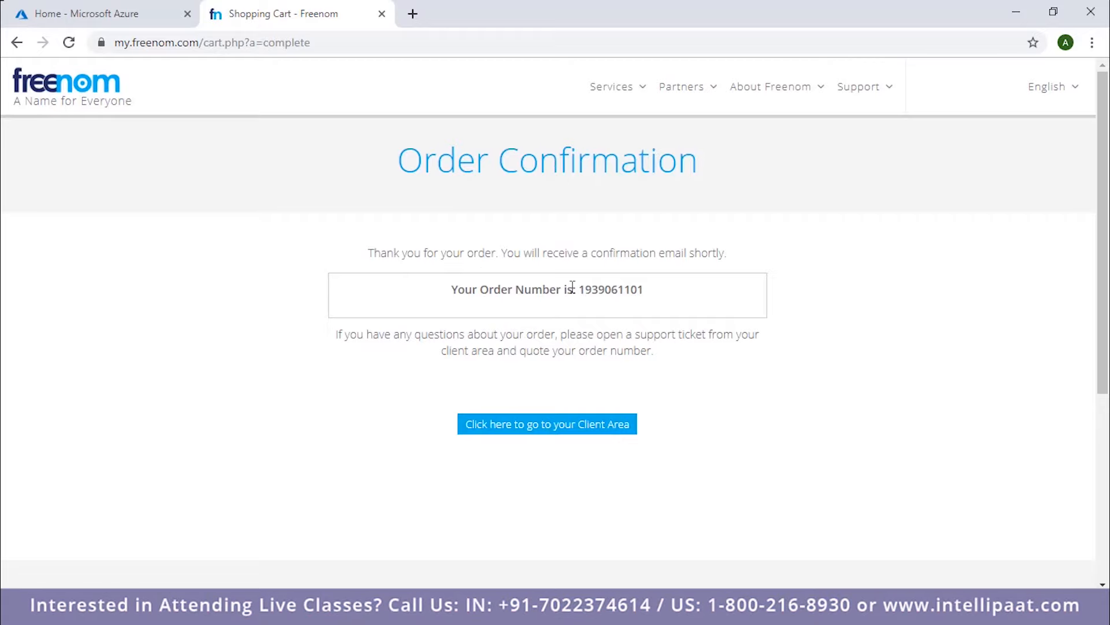
Go to the client area and view the list of registered domains under My Domains.
{"action": "scroll", "coordinate": [572, 287], "scroll_direction": "down", "scroll_amount": 1}
{"action": "left_click", "coordinate": [533, 346]}
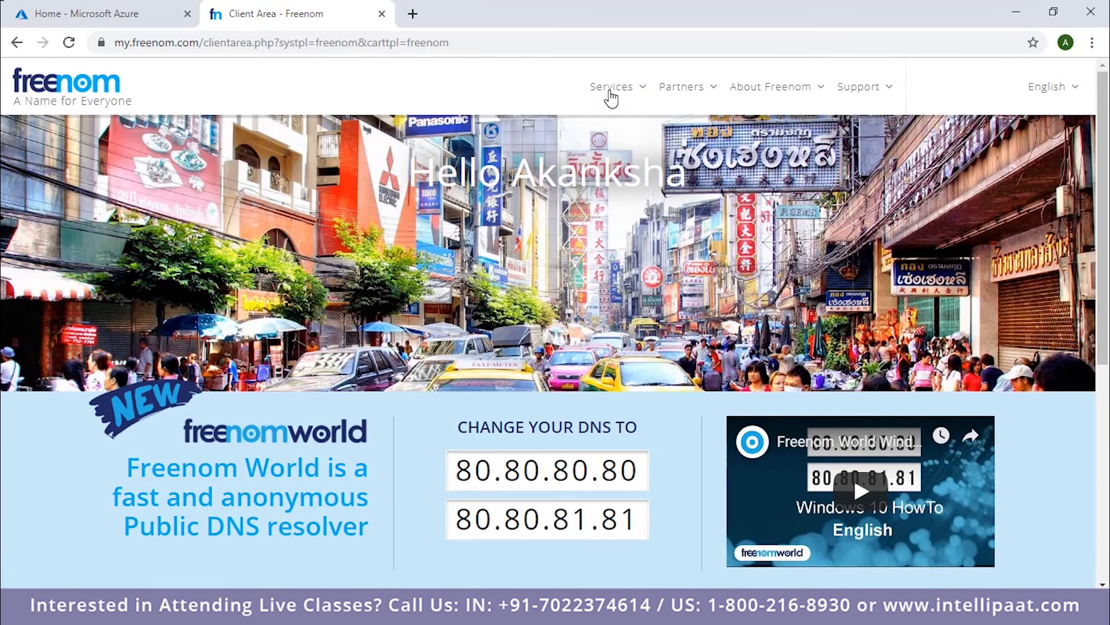
{"action": "mouse_move", "coordinate": [608, 93]}
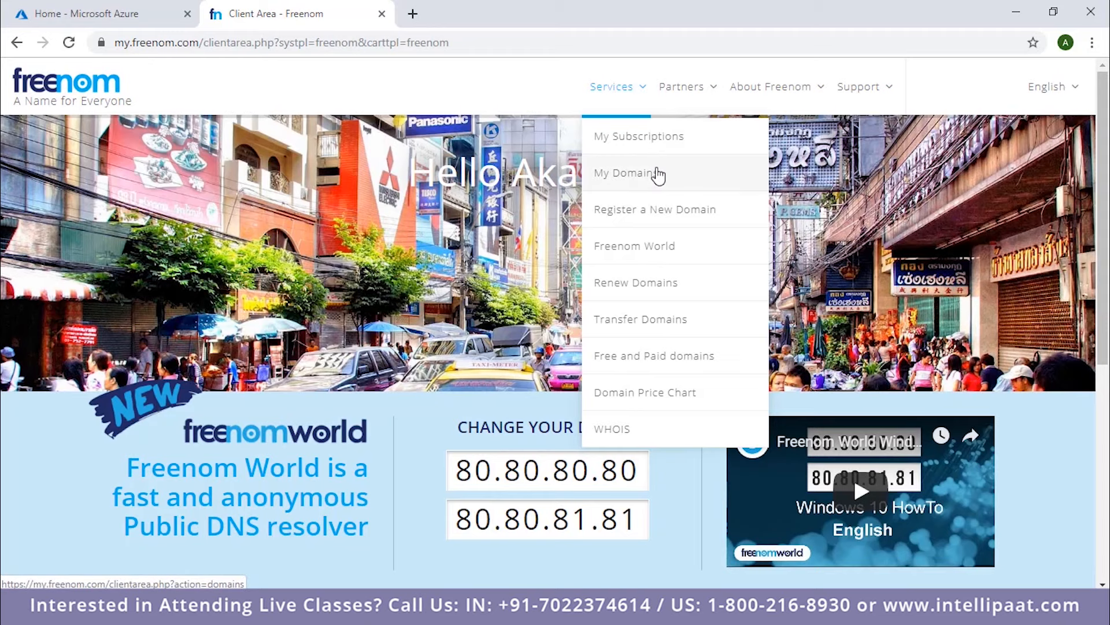
{"action": "left_click", "coordinate": [701, 185]}
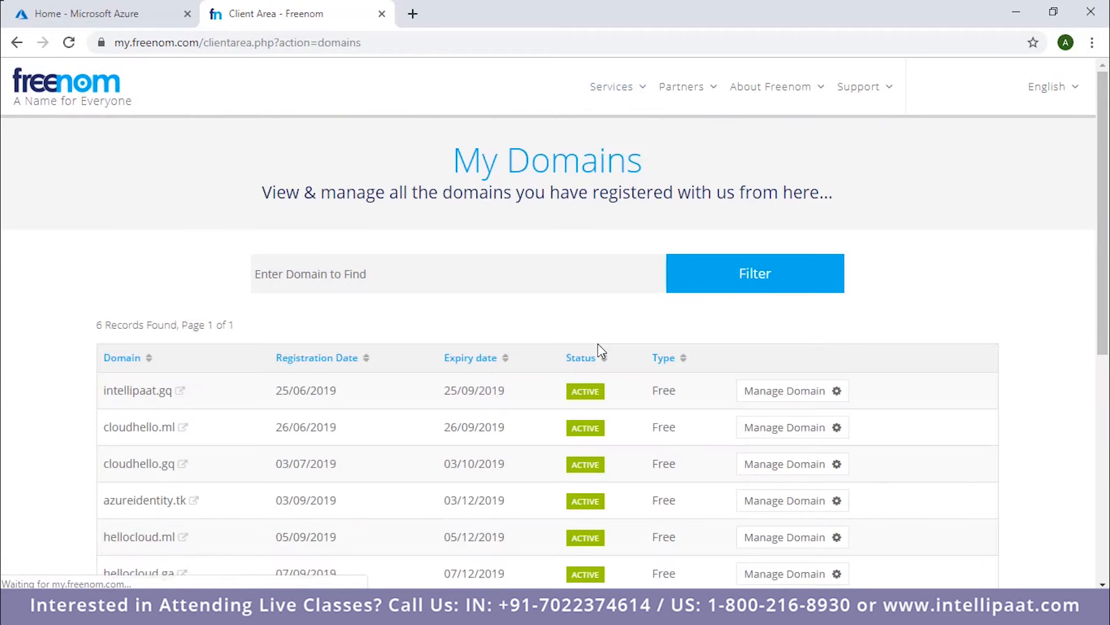
{"action": "scroll", "coordinate": [599, 349], "scroll_direction": "down", "scroll_amount": 3}
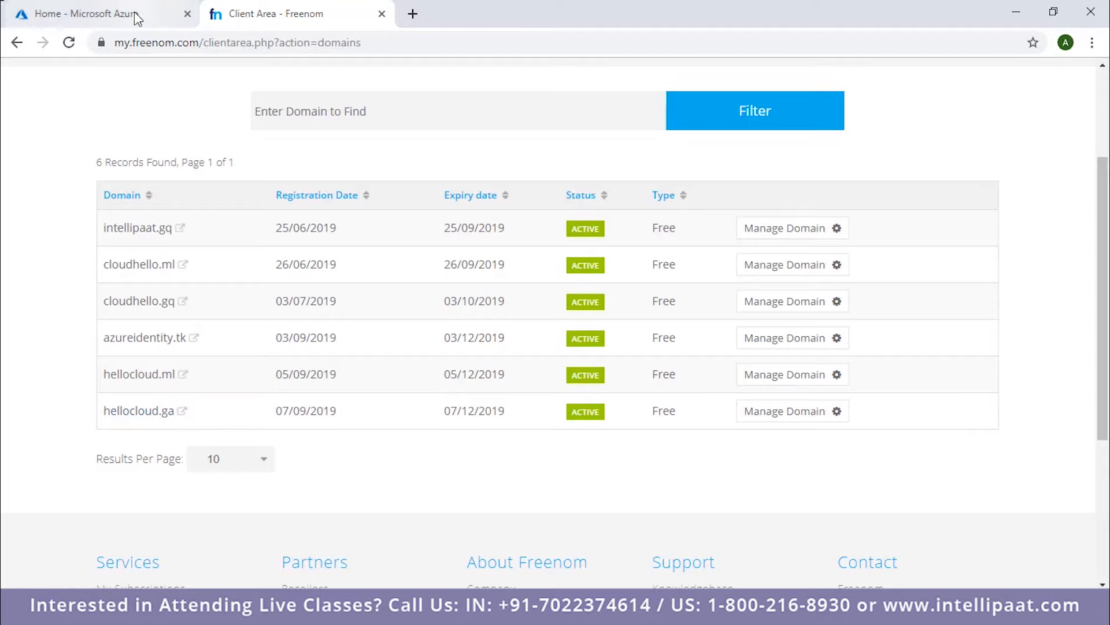
Switch to the Azure portal and open Azure Active Directory by searching for it.
{"action": "left_click", "coordinate": [101, 9]}
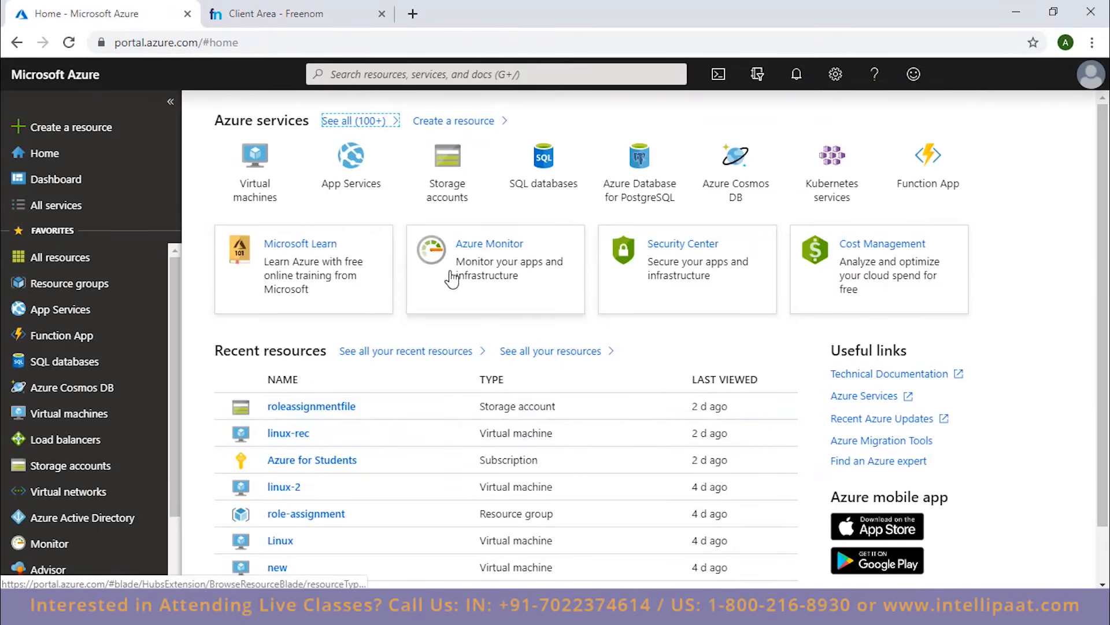
{"action": "left_click", "coordinate": [474, 78]}
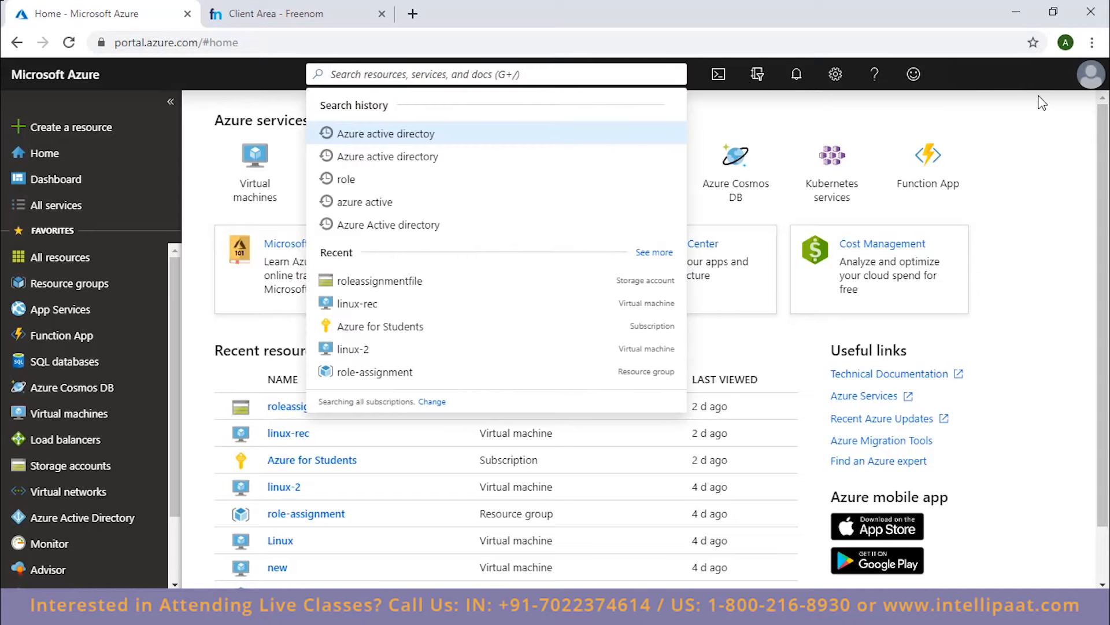
{"action": "left_click", "coordinate": [411, 139]}
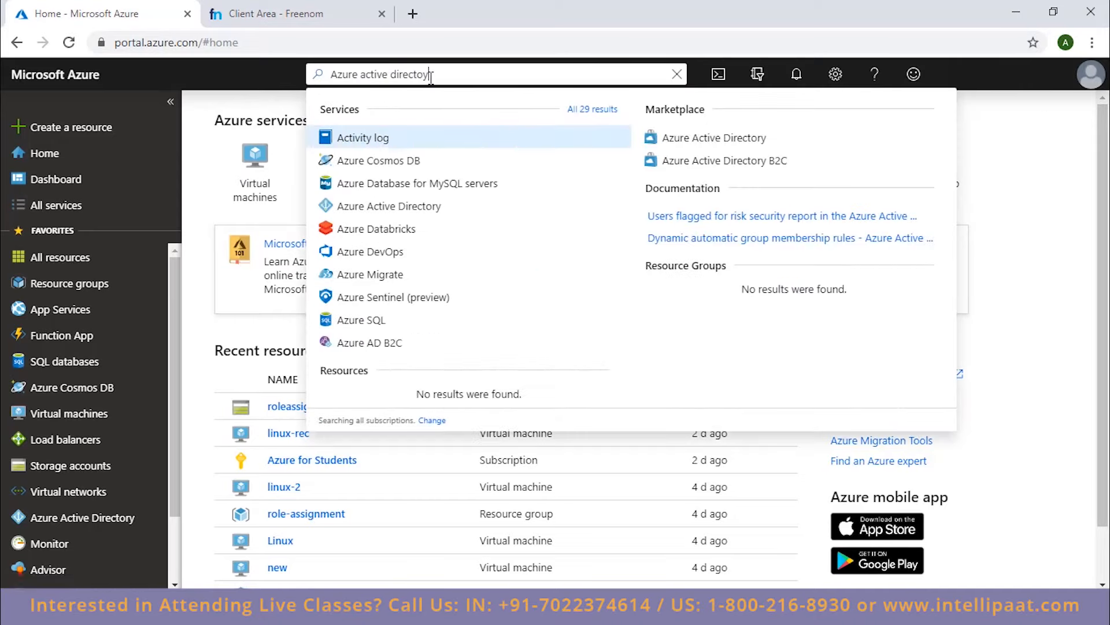
{"action": "type", "text": "r"}
{"action": "left_click", "coordinate": [416, 138]}
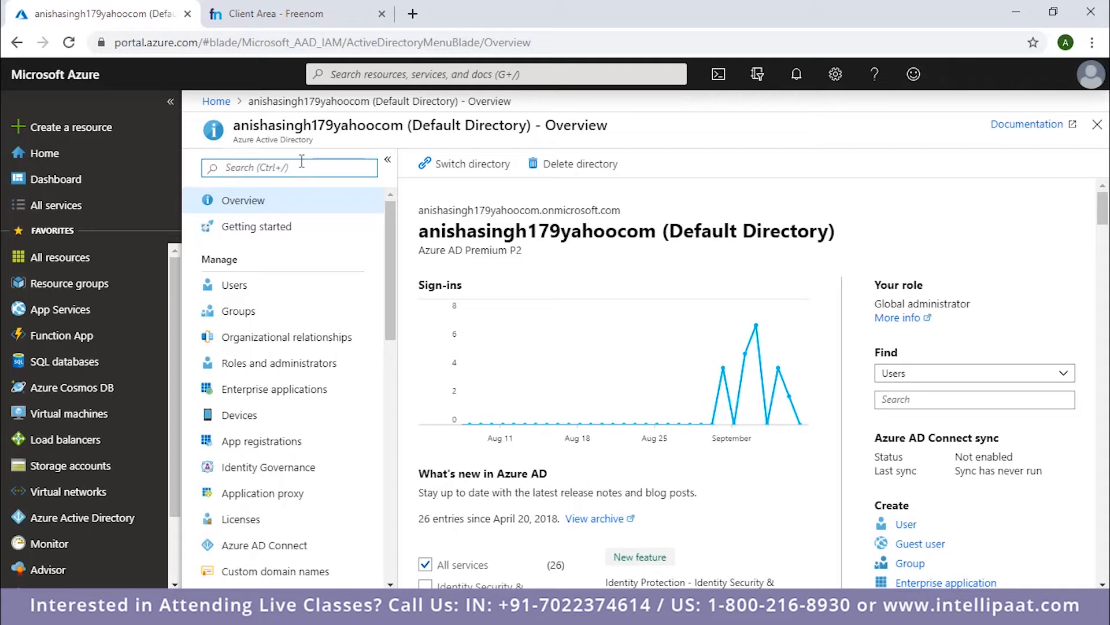
Find the custom domain settings within the directory and open Custom domain names.
{"action": "type", "text": "custom domain"}
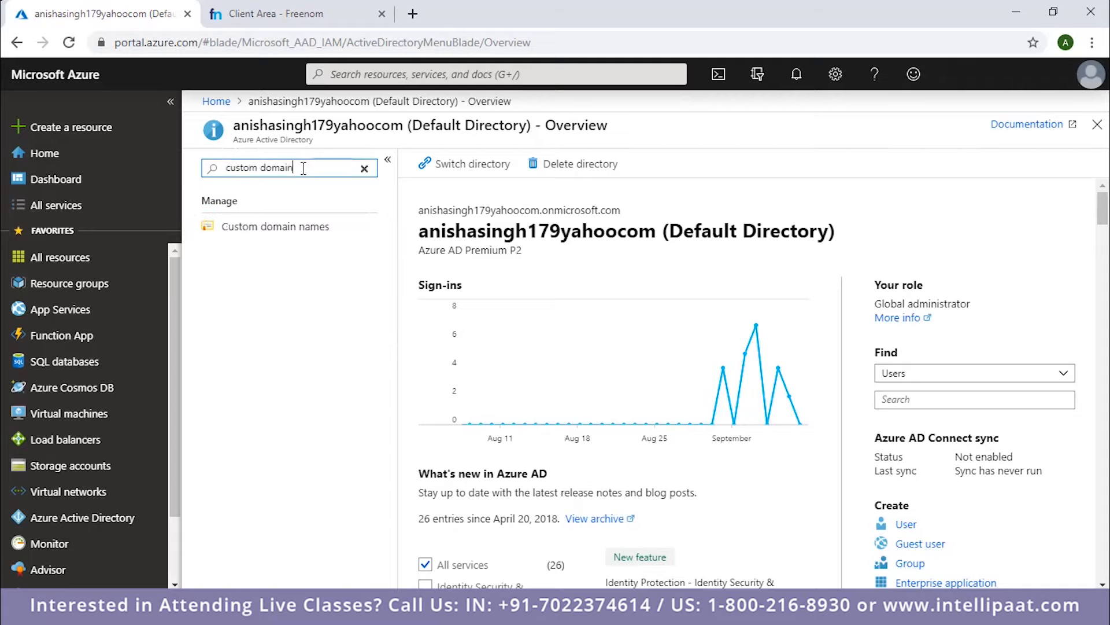
{"action": "left_click", "coordinate": [331, 232]}
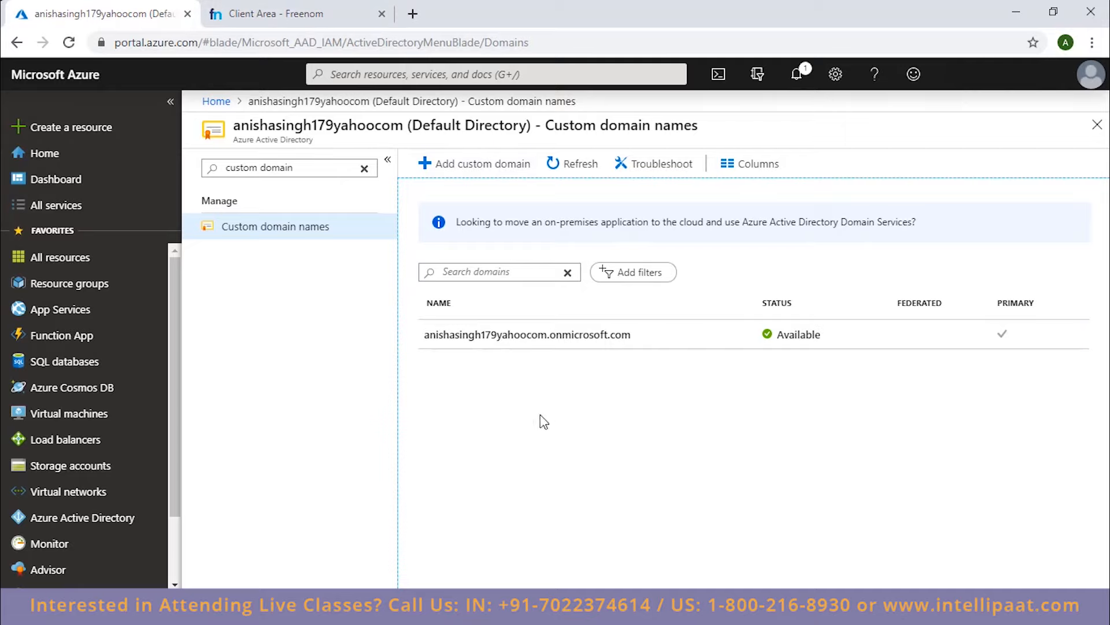
Start adding a custom domain to the directory and enter hellocloud.ga as its name.
{"action": "left_click", "coordinate": [477, 165]}
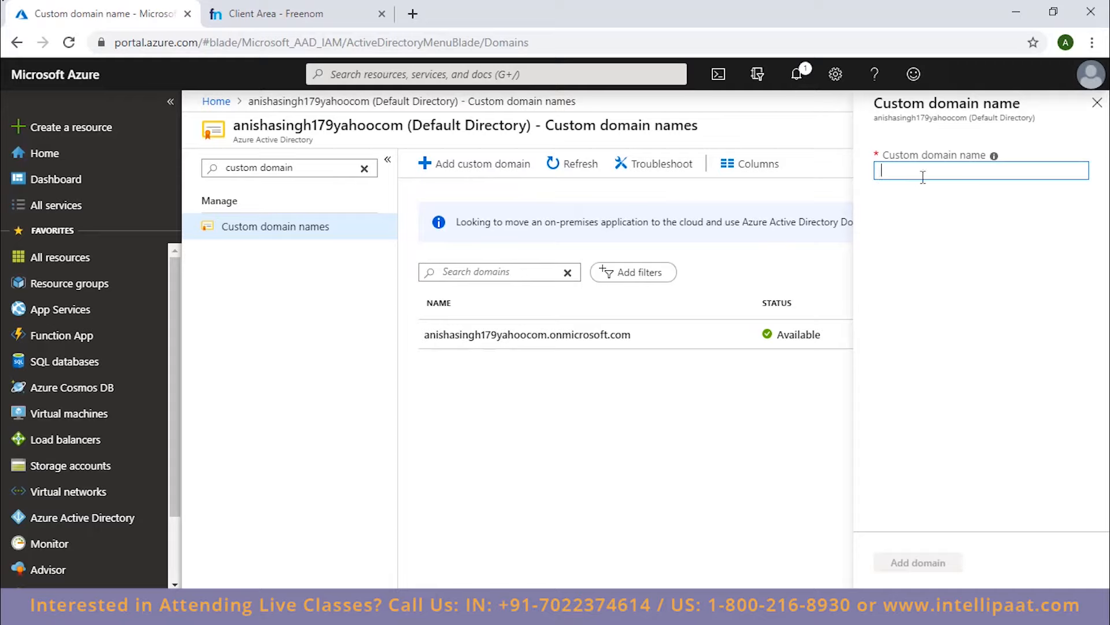
{"action": "type", "text": "helloe"}
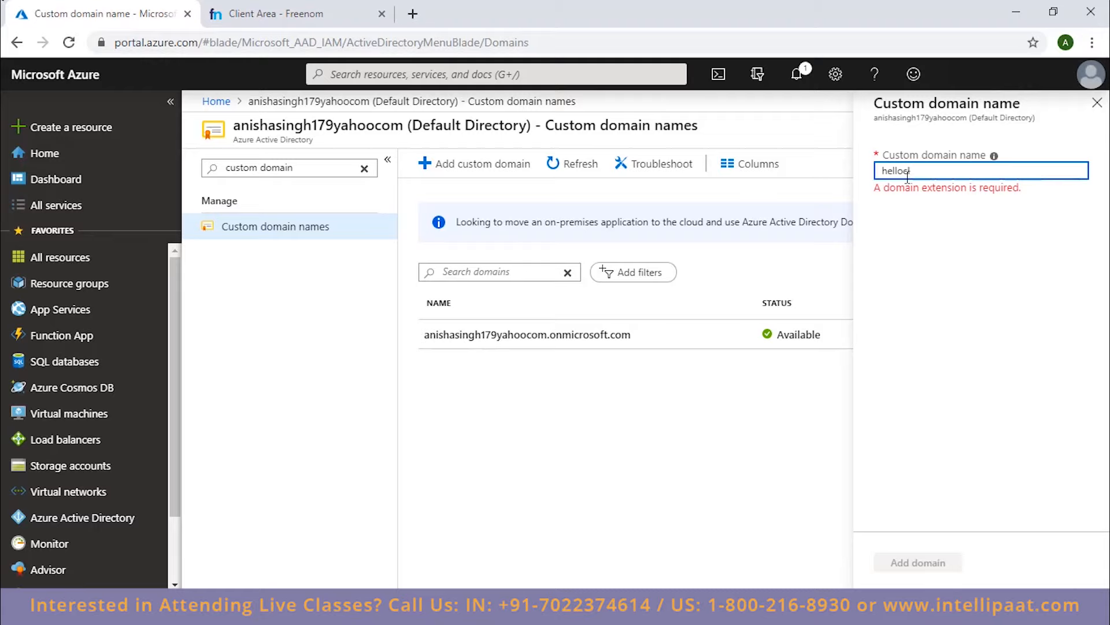
{"action": "type", "text": "loud."}
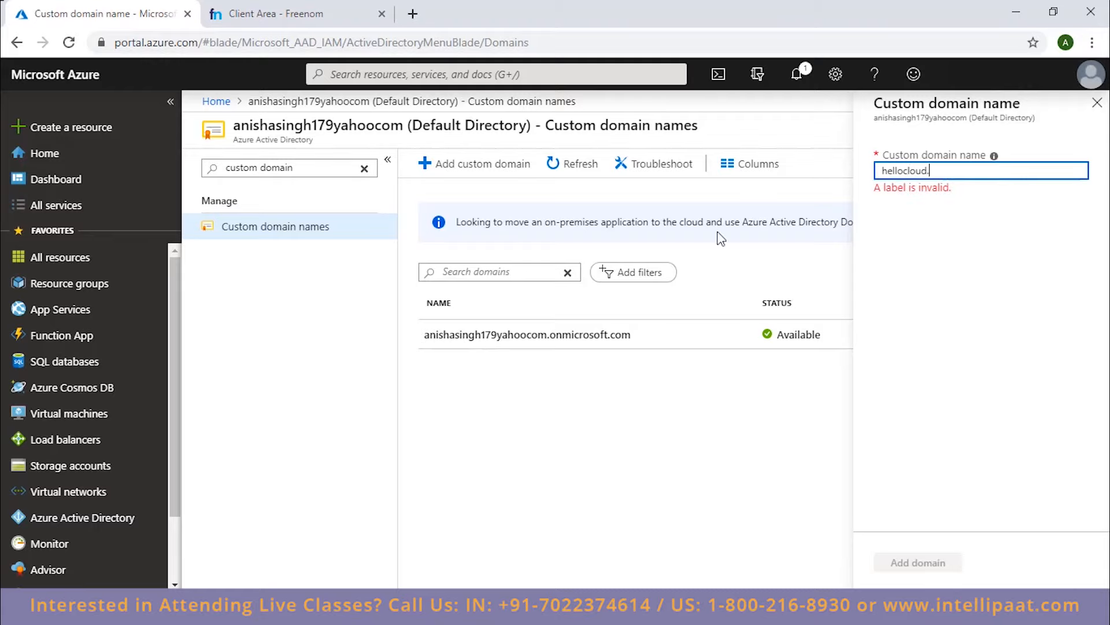
{"action": "left_click", "coordinate": [345, 19]}
{"action": "left_click", "coordinate": [167, 14]}
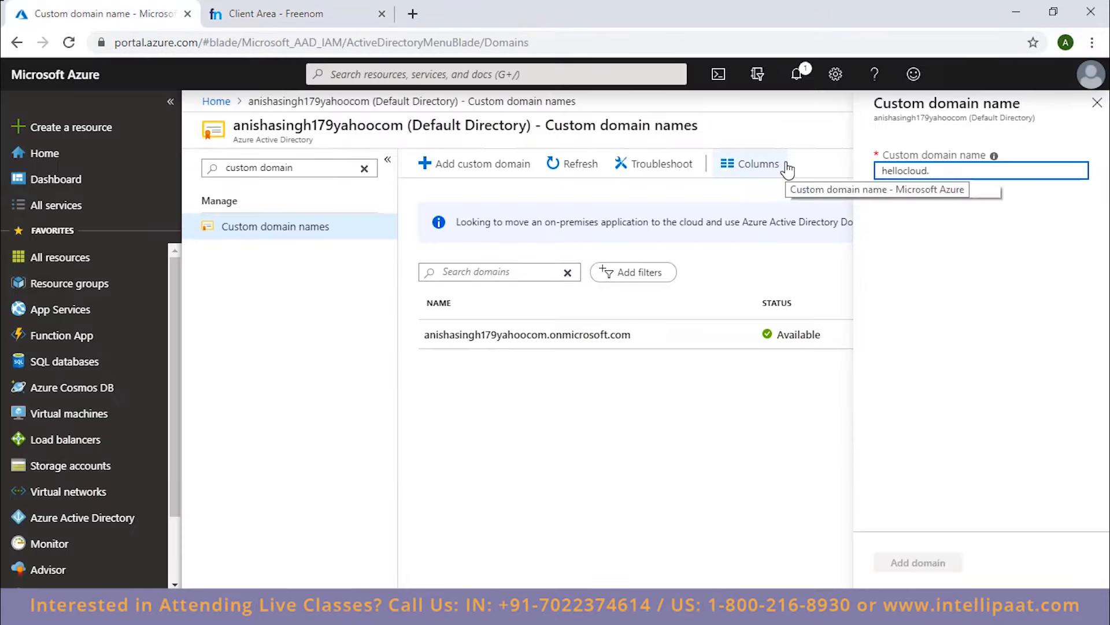
{"action": "type", "text": "ga"}
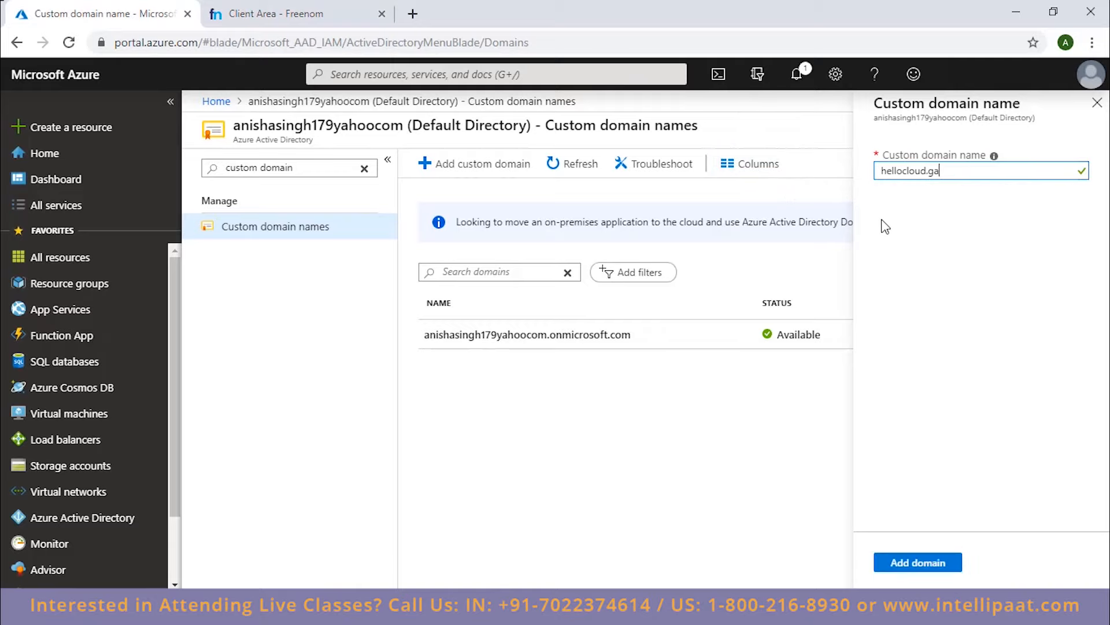
Check the domain name against the Freenom domain list and add hellocloud.ga as a custom domain in Azure.
{"action": "left_click", "coordinate": [311, 18]}
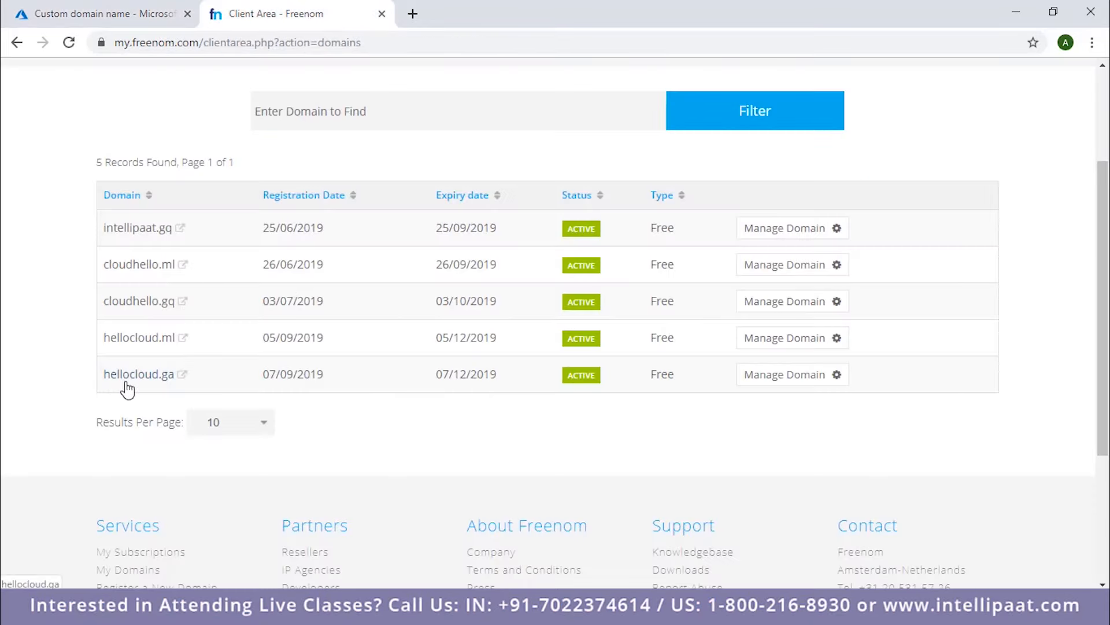
{"action": "left_click", "coordinate": [102, 14]}
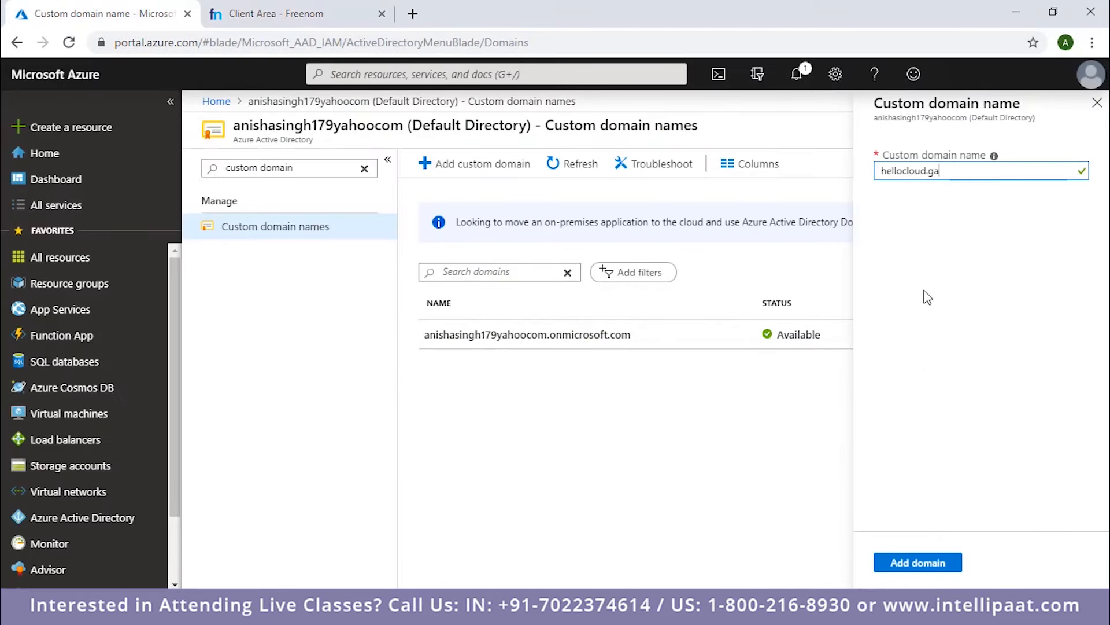
{"action": "left_click", "coordinate": [905, 568]}
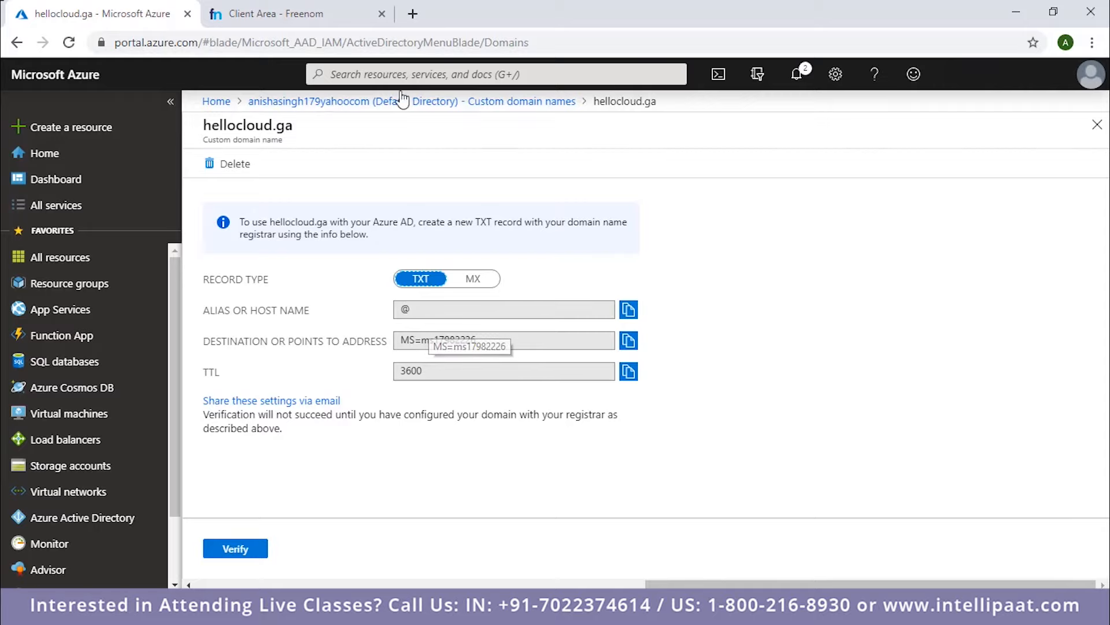
Switch to Freenom and open the DNS management page for hellocloud.ga.
{"action": "left_click", "coordinate": [310, 21]}
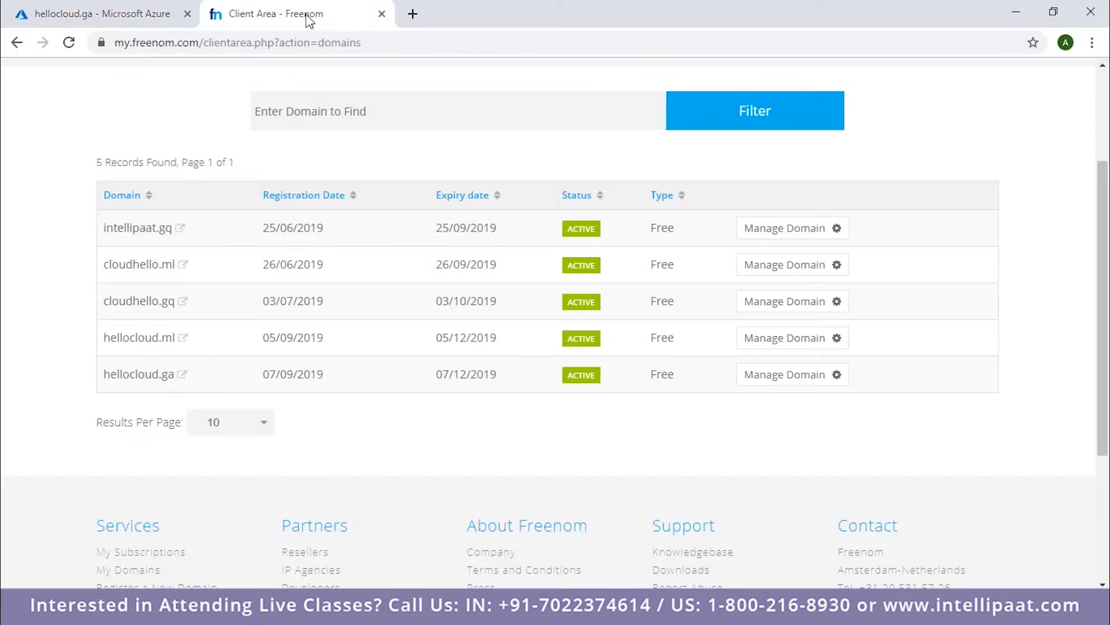
{"action": "left_click", "coordinate": [139, 23]}
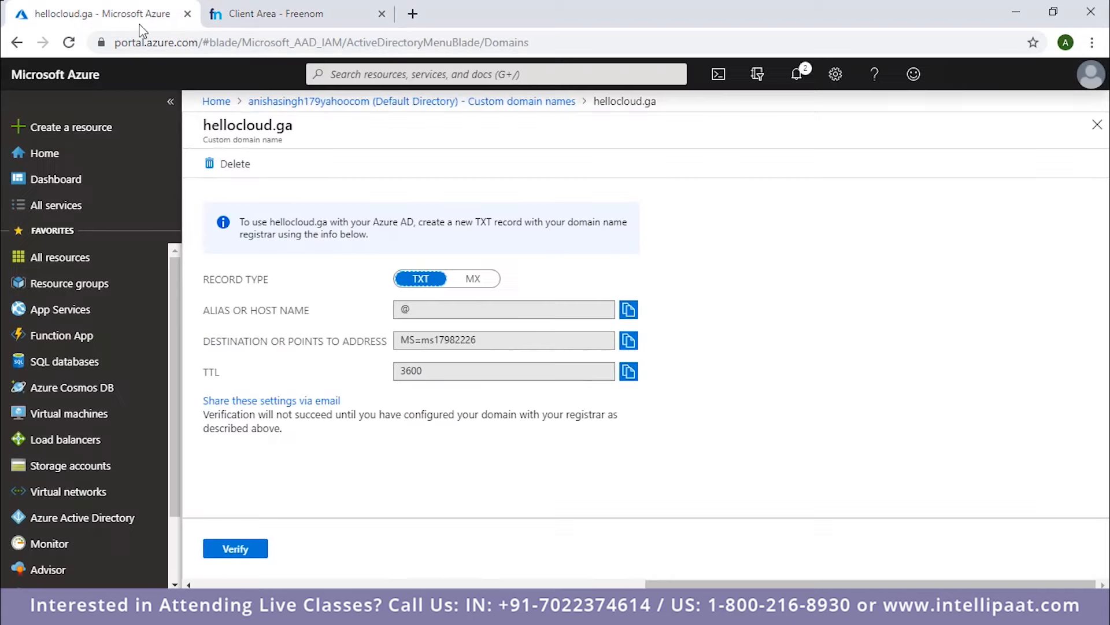
{"action": "left_click", "coordinate": [300, 17]}
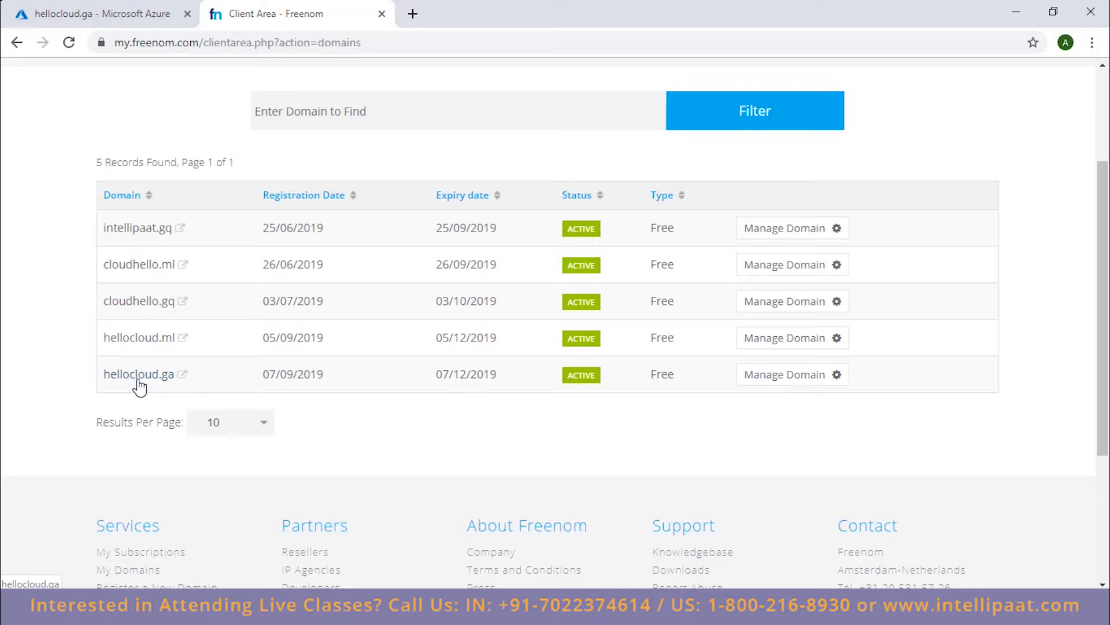
{"action": "left_click", "coordinate": [797, 380]}
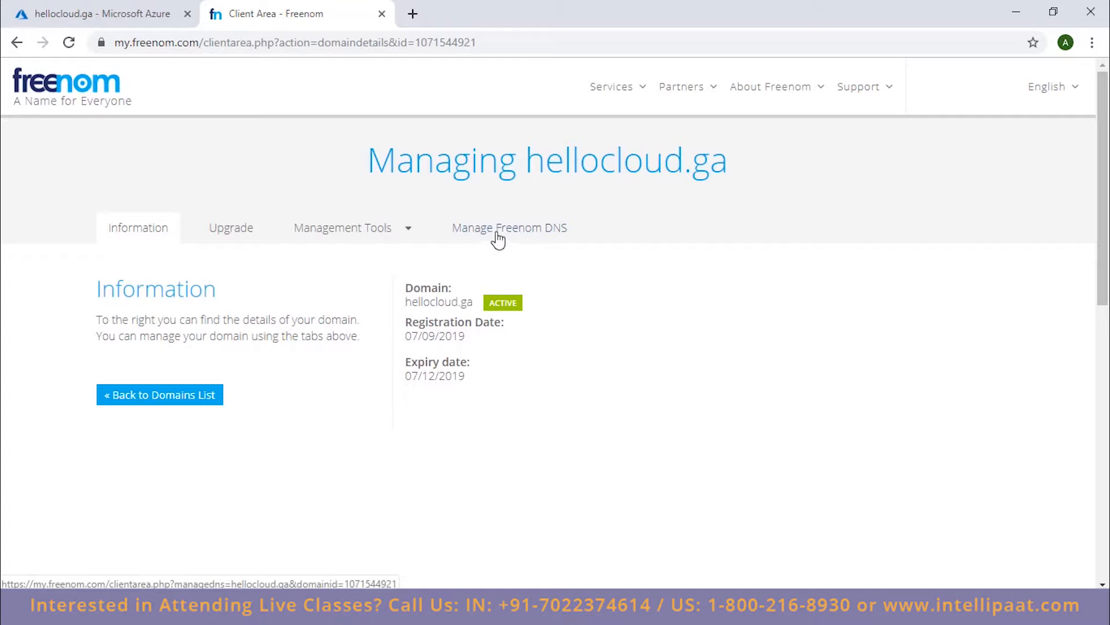
{"action": "left_click", "coordinate": [525, 235]}
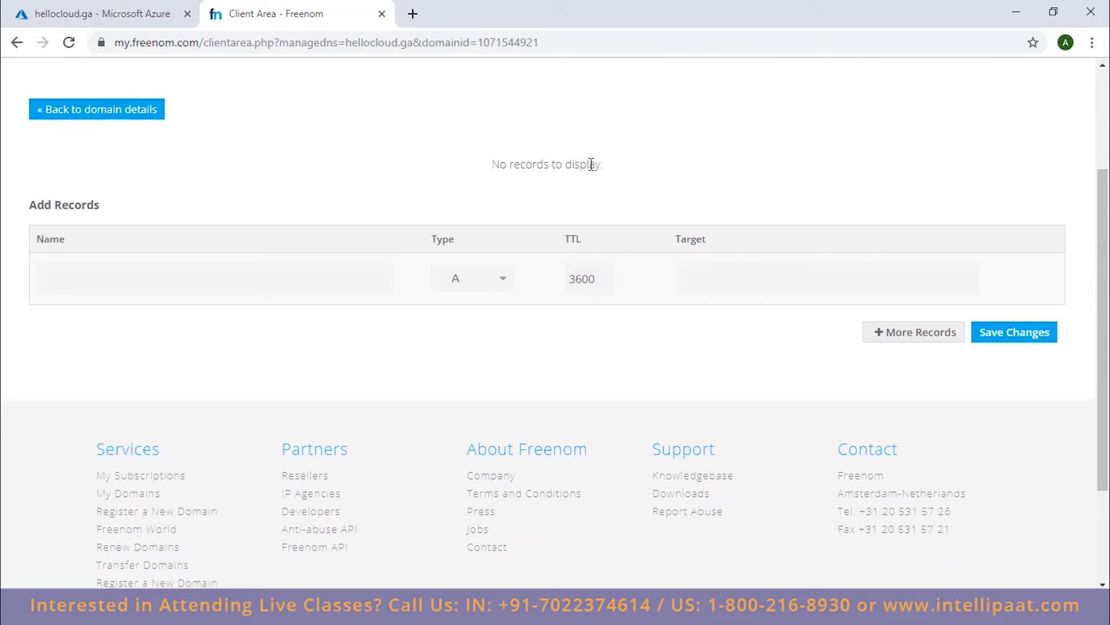
Check the record type required by Azure and set the new Freenom DNS record's type to TXT.
{"action": "left_click", "coordinate": [118, 17]}
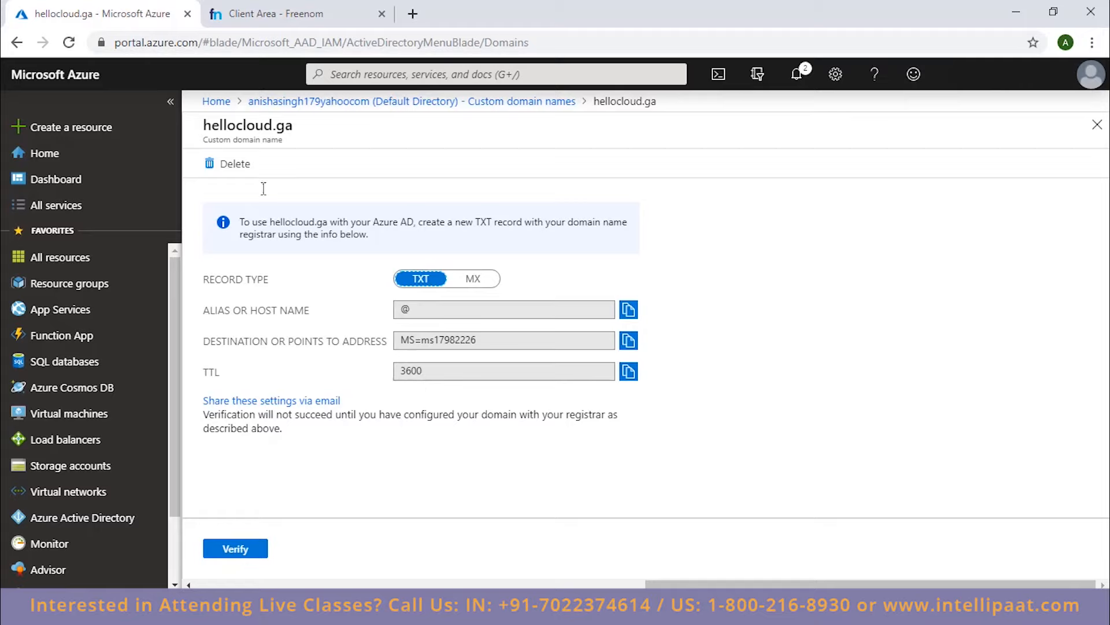
{"action": "left_click", "coordinate": [259, 19]}
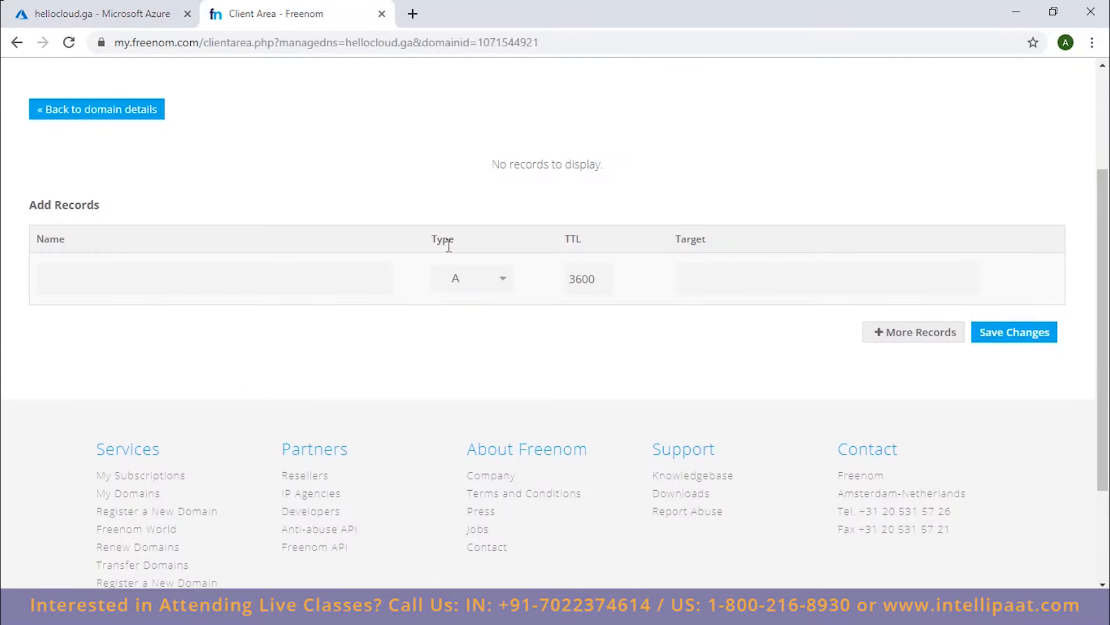
{"action": "left_click", "coordinate": [469, 285]}
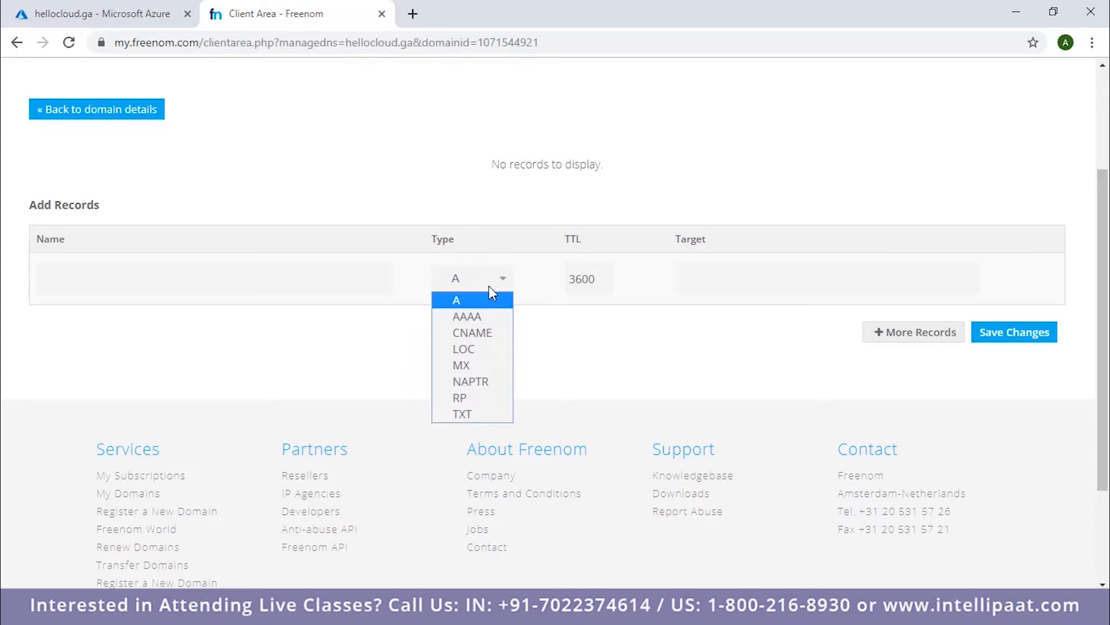
{"action": "left_click", "coordinate": [471, 414]}
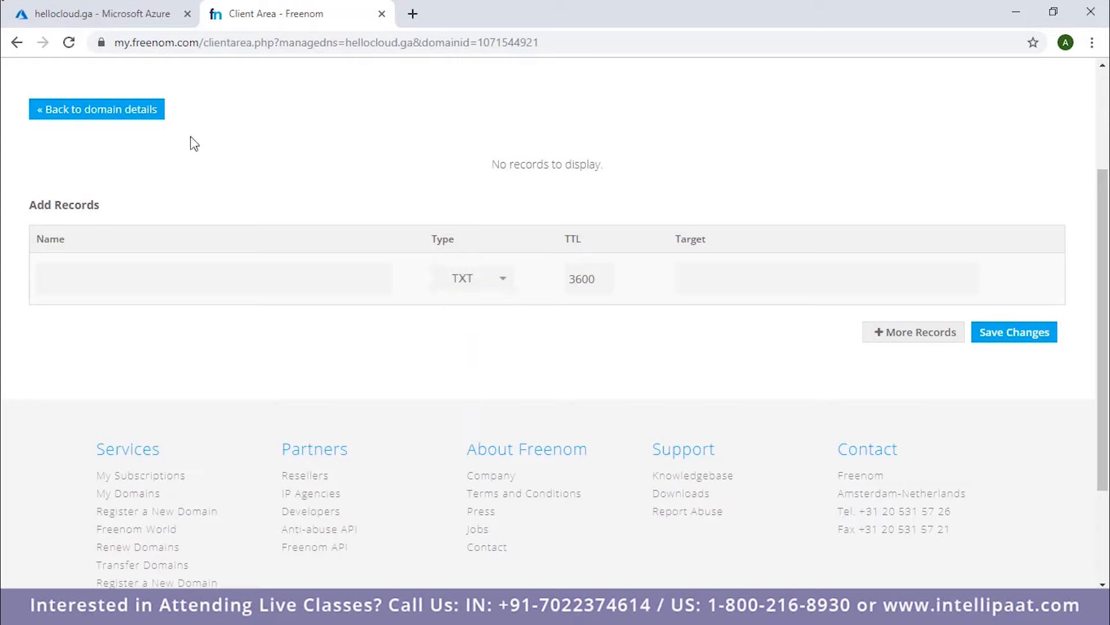
Copy the destination address value from Azure's hellocloud.ga page and paste it as the TXT record's target in Freenom.
{"action": "left_click", "coordinate": [137, 12]}
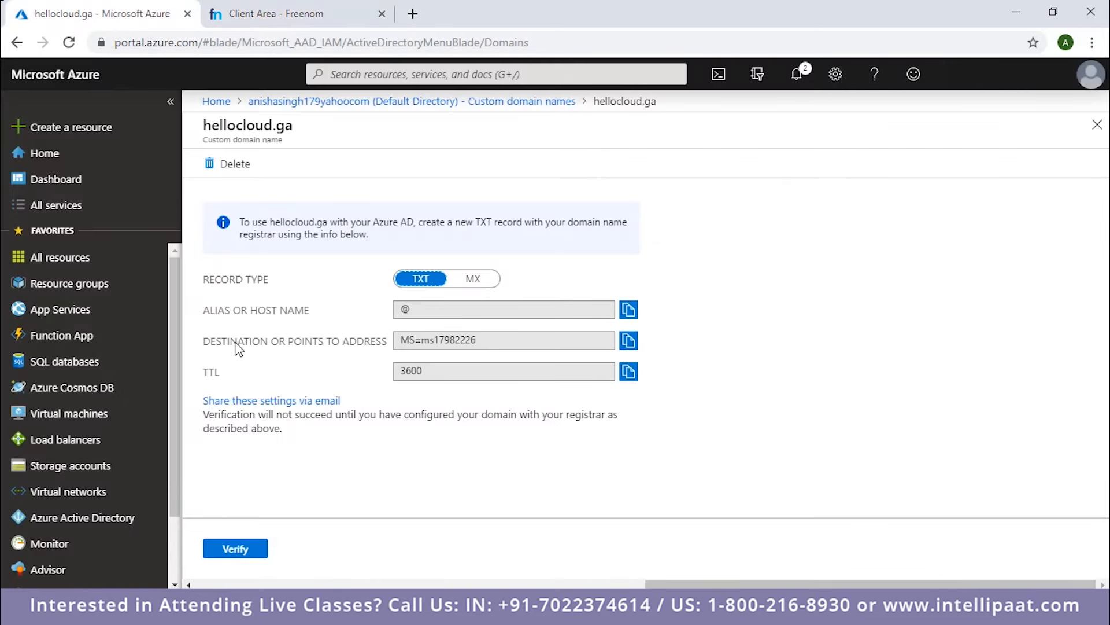
{"action": "left_click", "coordinate": [629, 340]}
{"action": "left_click", "coordinate": [263, 14]}
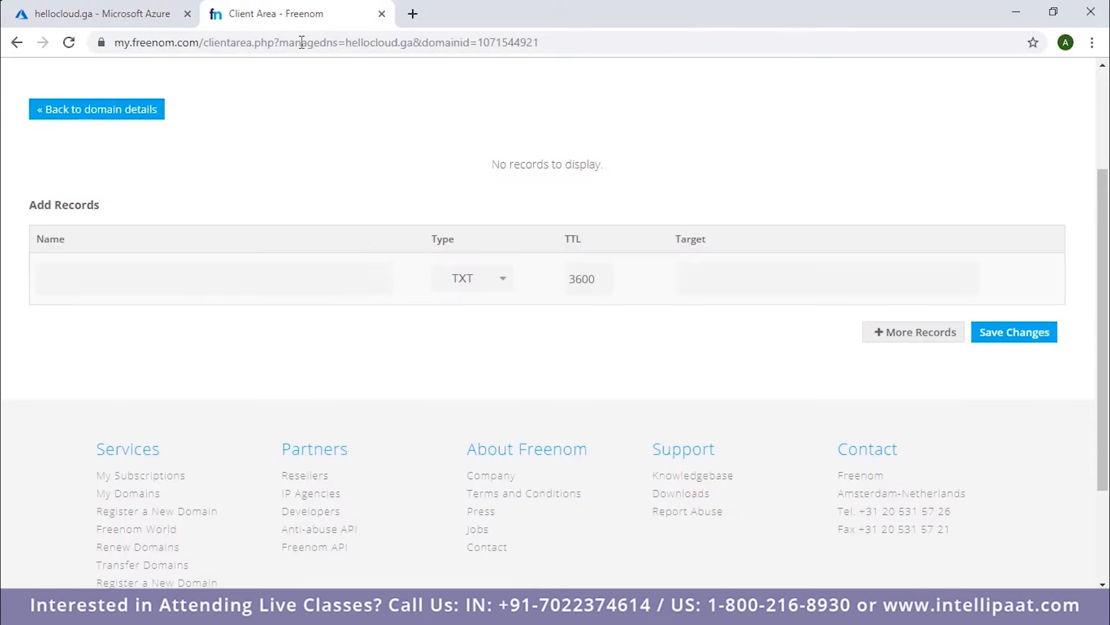
{"action": "left_click", "coordinate": [762, 281]}
{"action": "key", "text": "ctrl+v"}
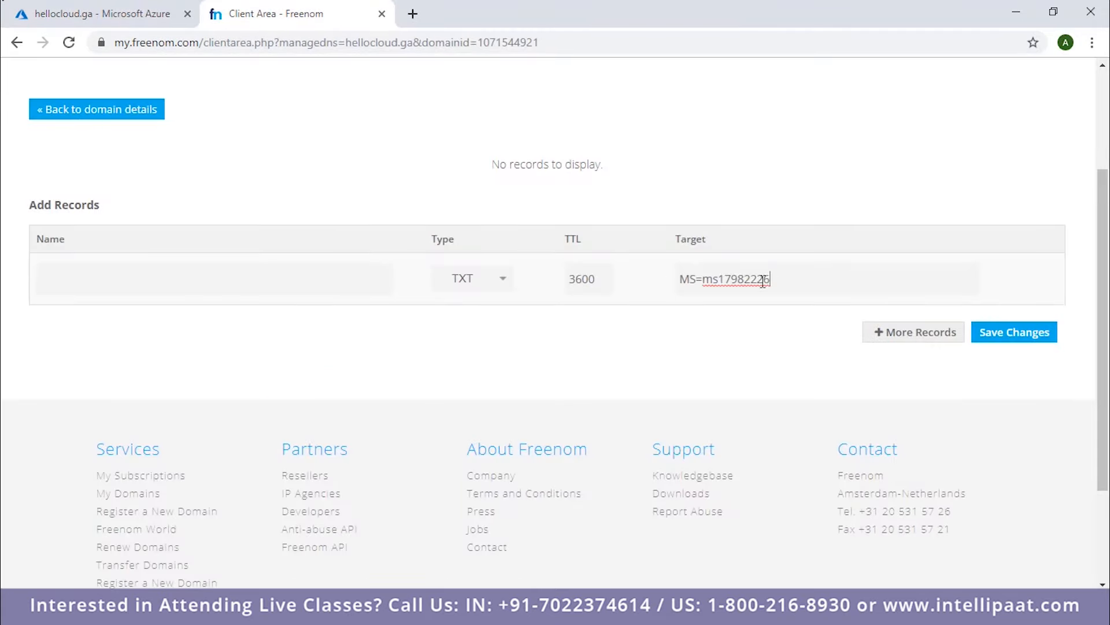
Check the TXT record against Azure's settings and save the new record in Freenom.
{"action": "left_click", "coordinate": [132, 15]}
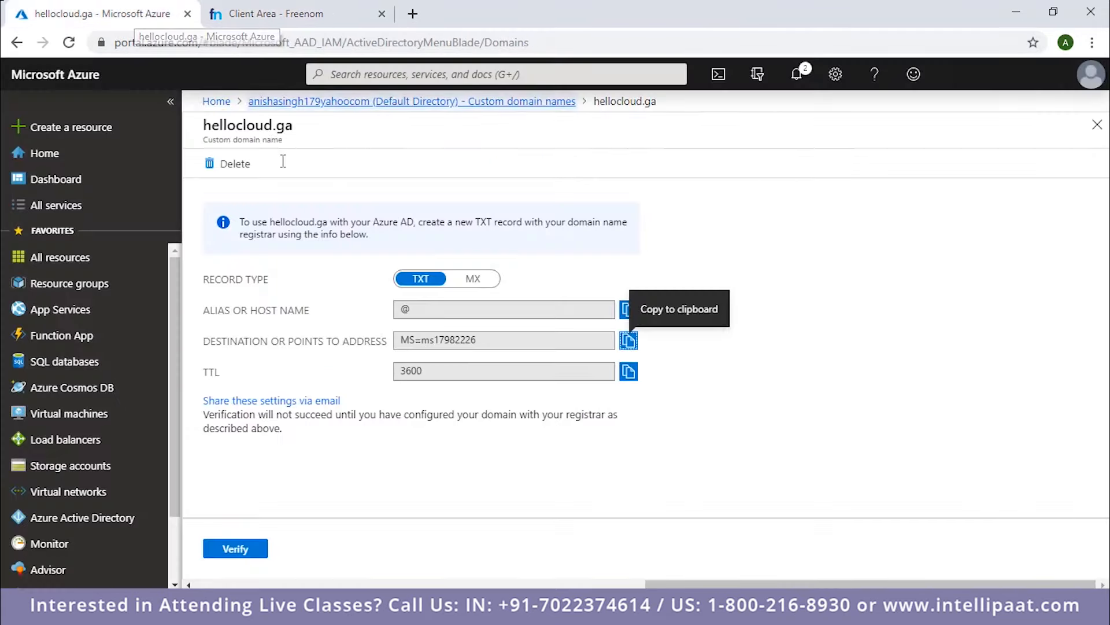
{"action": "left_click", "coordinate": [306, 22]}
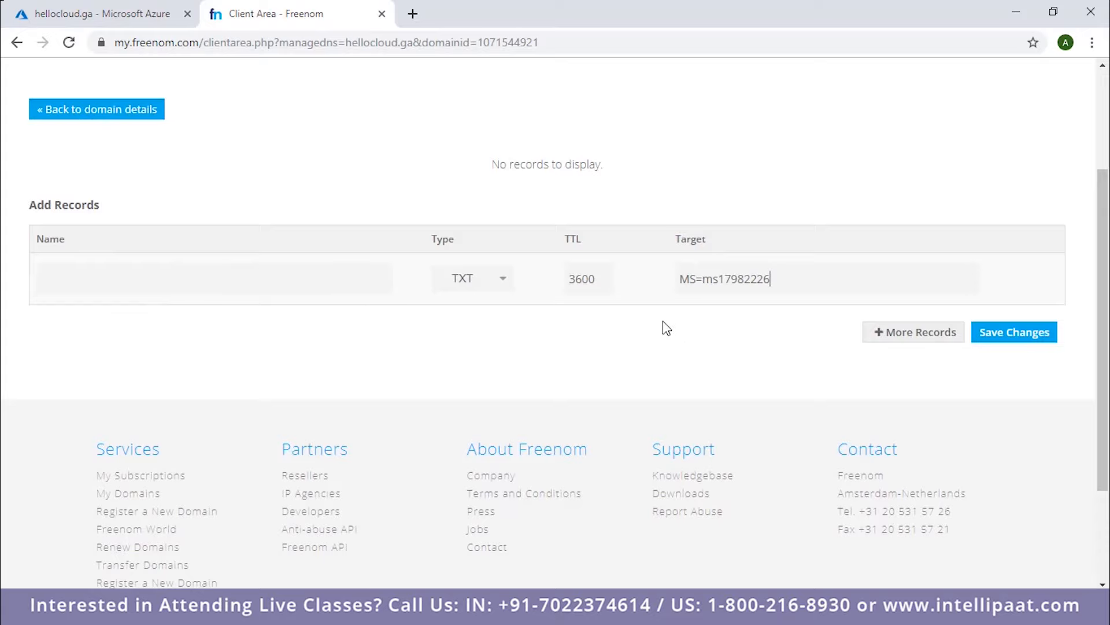
{"action": "left_click", "coordinate": [1004, 340]}
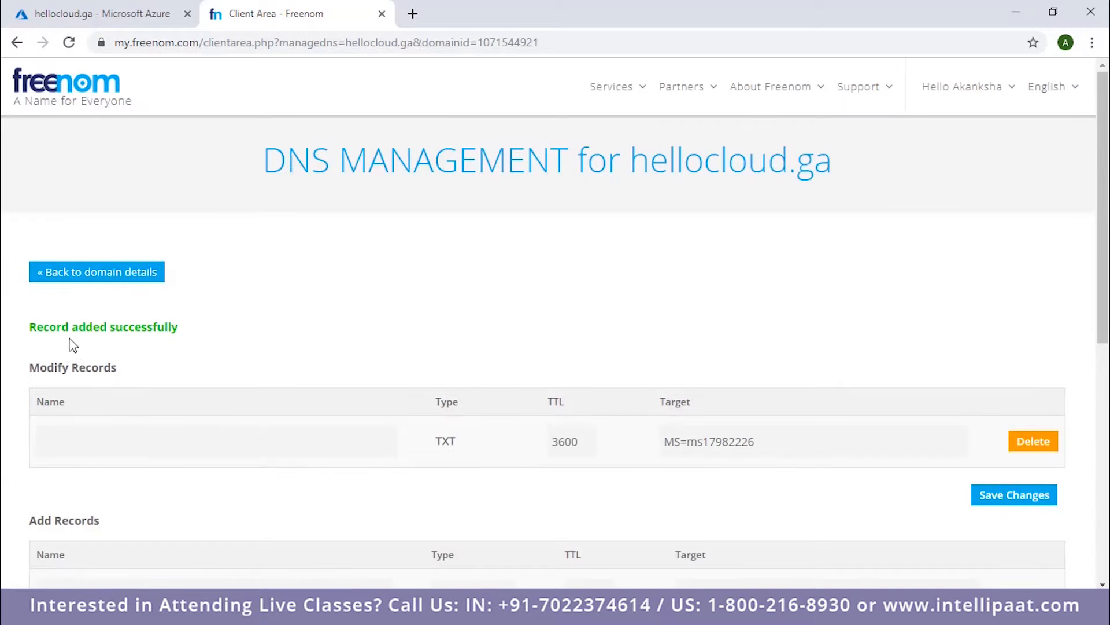
Compare the saved DNS record with Azure's settings and try to verify hellocloud.ga in Azure.
{"action": "left_click", "coordinate": [123, 8]}
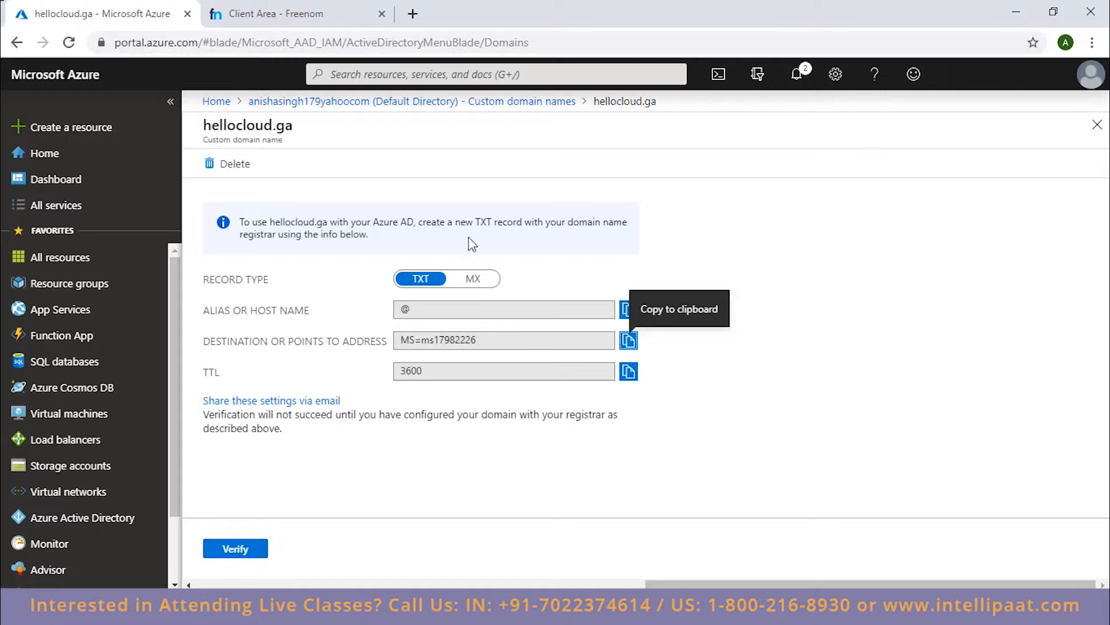
{"action": "left_click", "coordinate": [306, 21]}
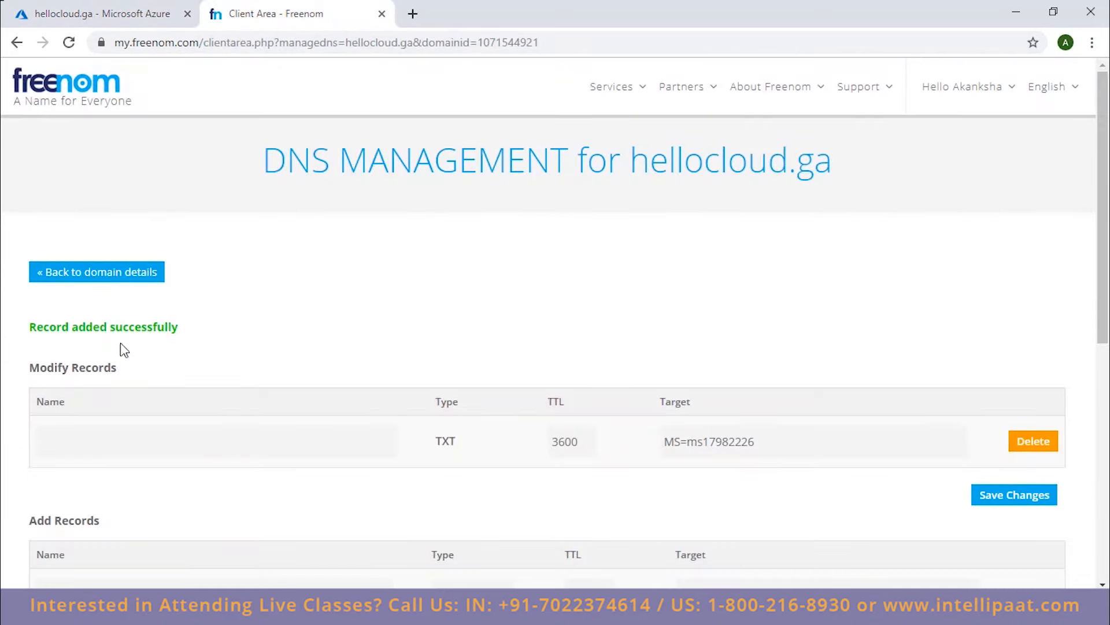
{"action": "left_click", "coordinate": [146, 26]}
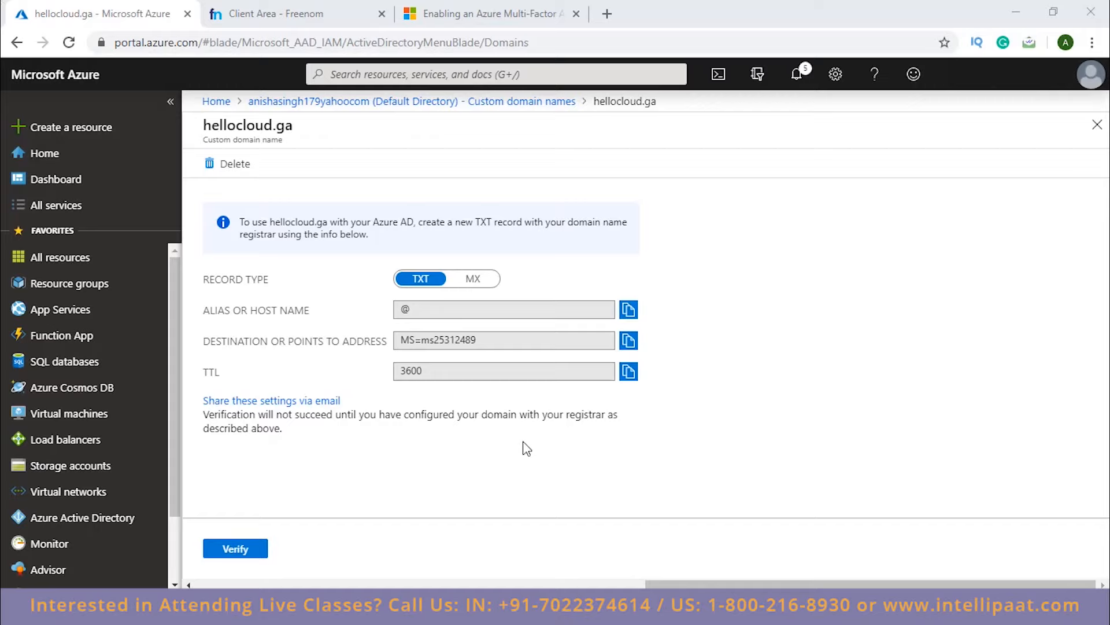
{"action": "left_click", "coordinate": [260, 556]}
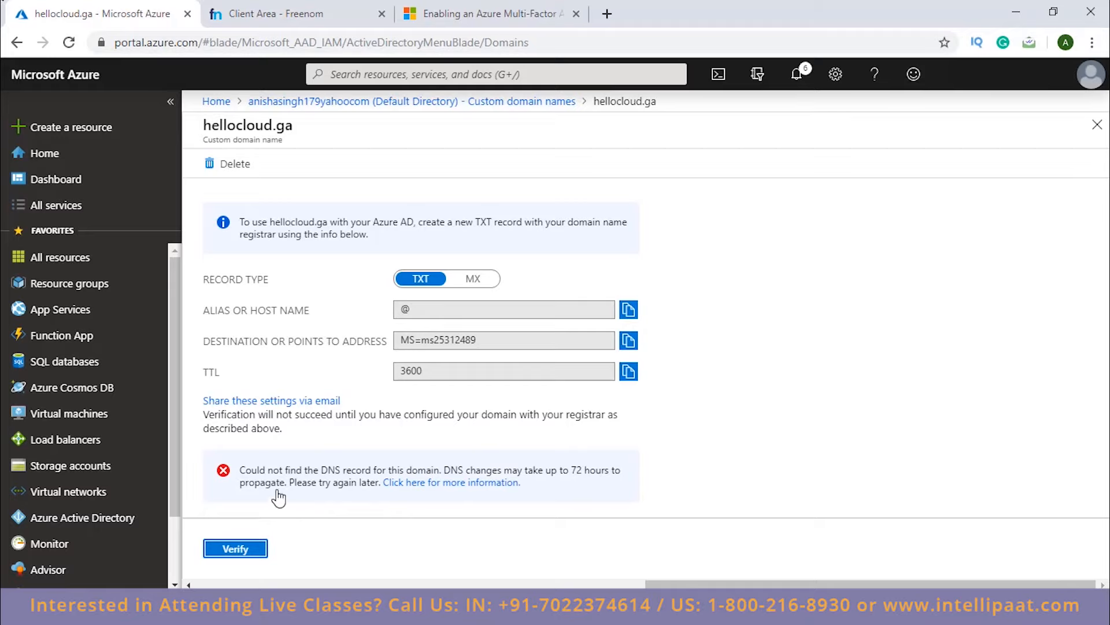
Compare the TXT record in Freenom with Azure's destination value and return to the Custom domain names list.
{"action": "left_click", "coordinate": [268, 13]}
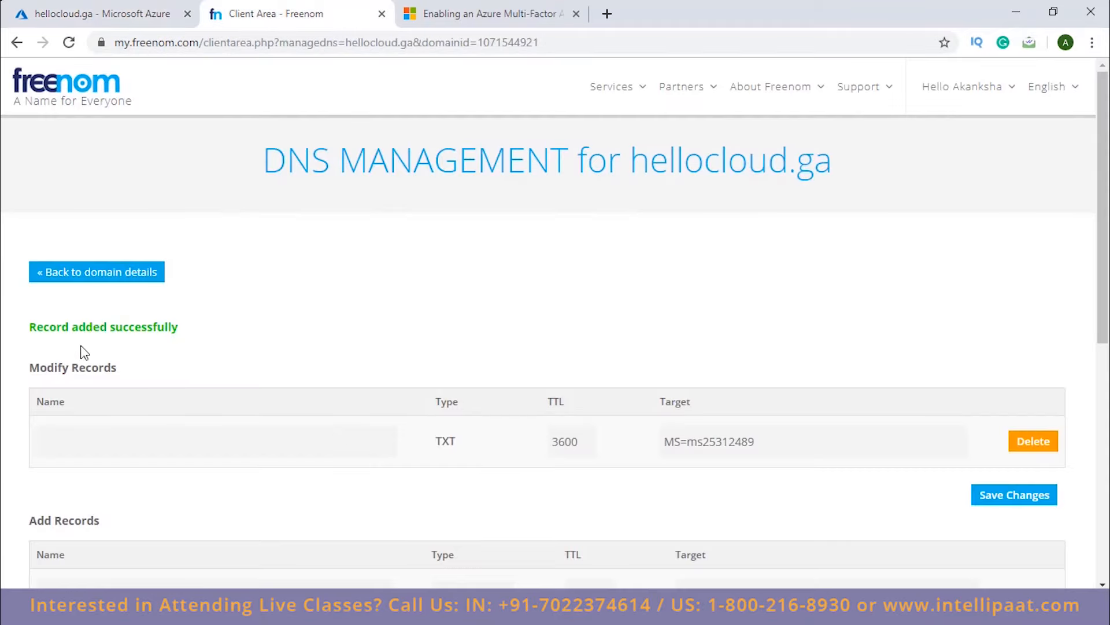
{"action": "left_click", "coordinate": [133, 14]}
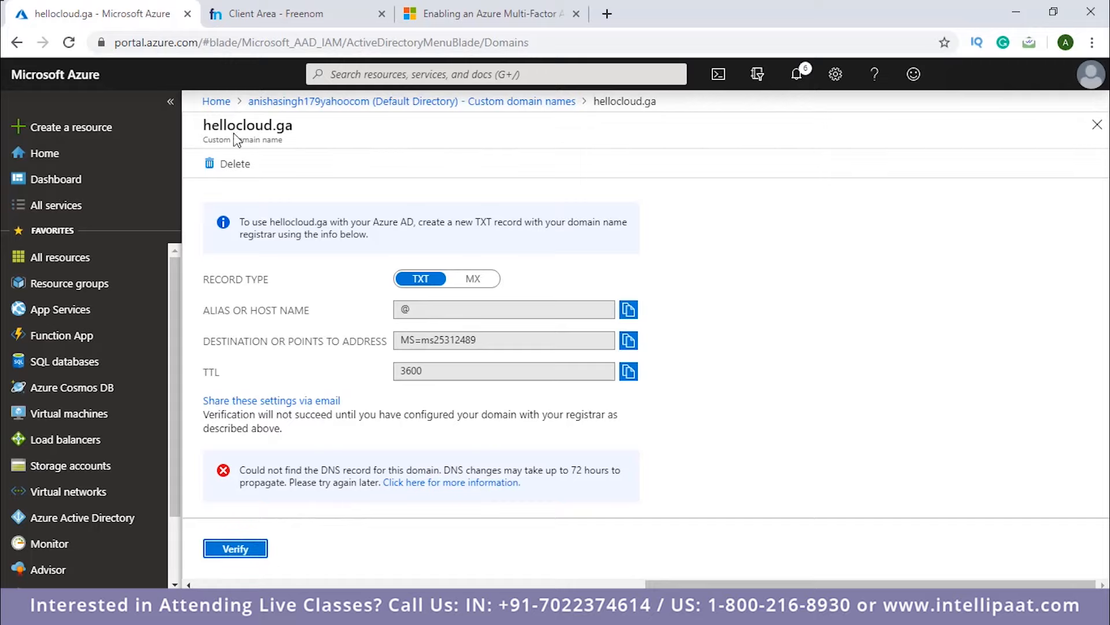
{"action": "left_click", "coordinate": [366, 104]}
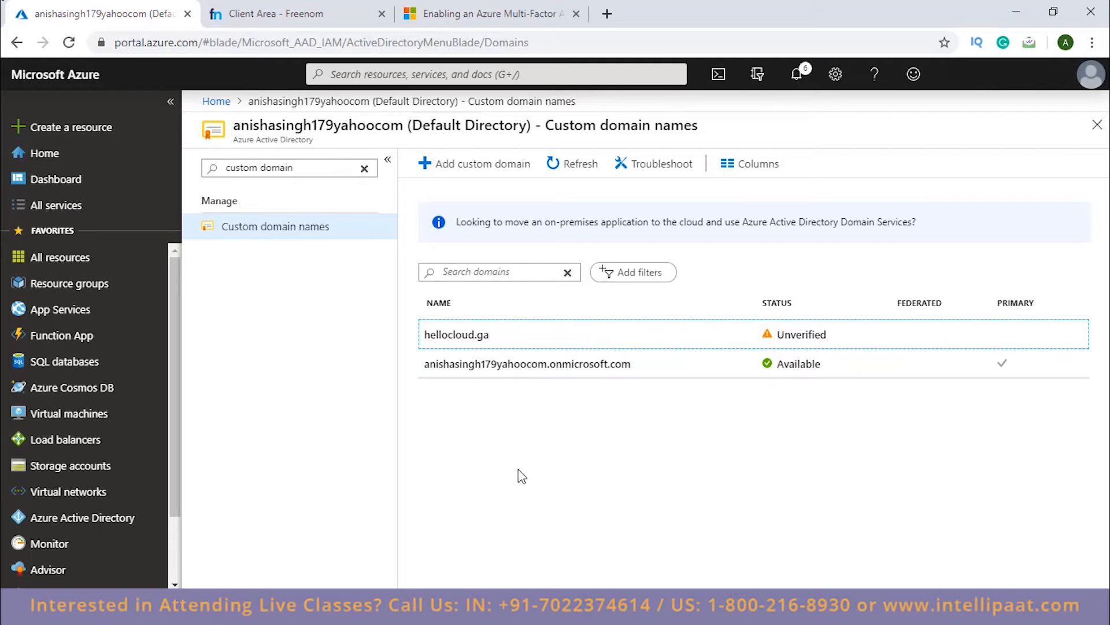
Open the hellocloud.ga entry in the custom domain list and compare its TXT values with the Freenom DNS record.
{"action": "left_click", "coordinate": [491, 334]}
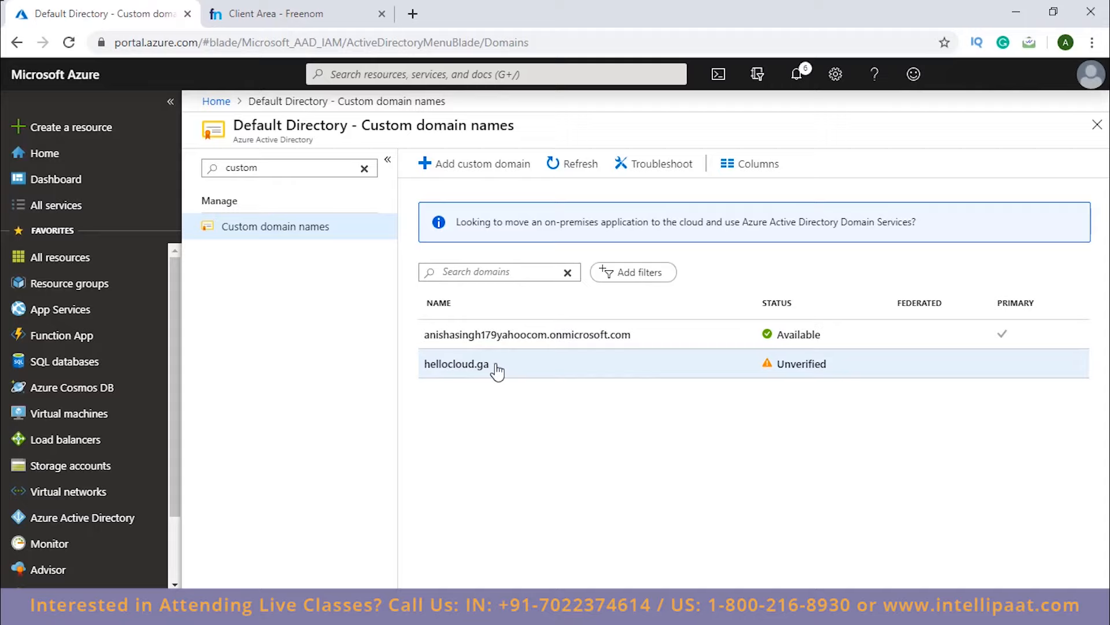
{"action": "left_click", "coordinate": [537, 371]}
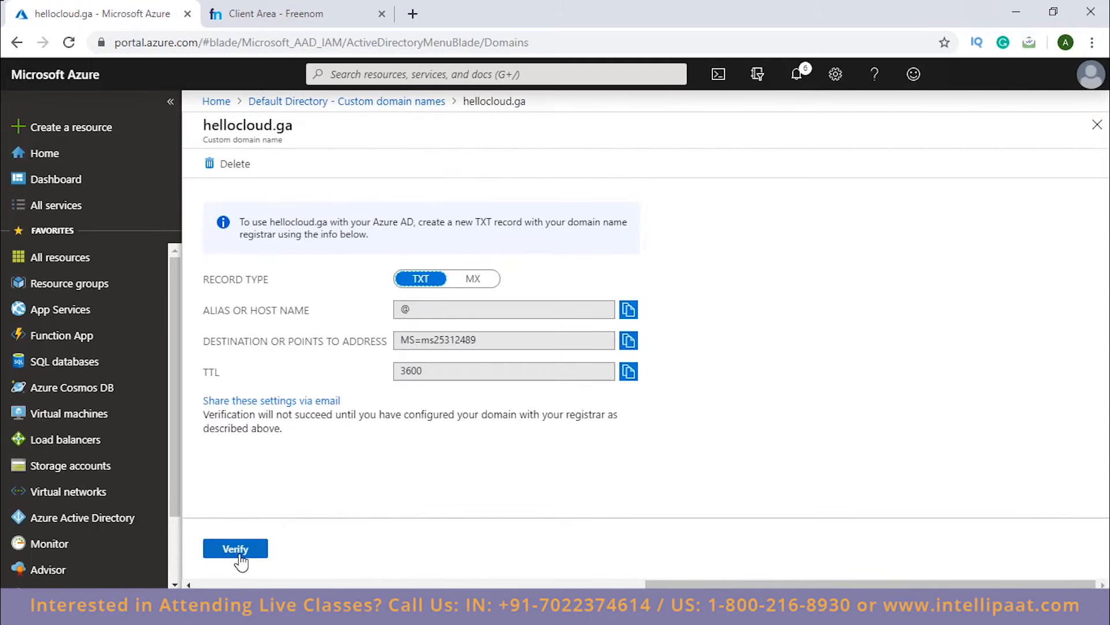
{"action": "left_click", "coordinate": [264, 14]}
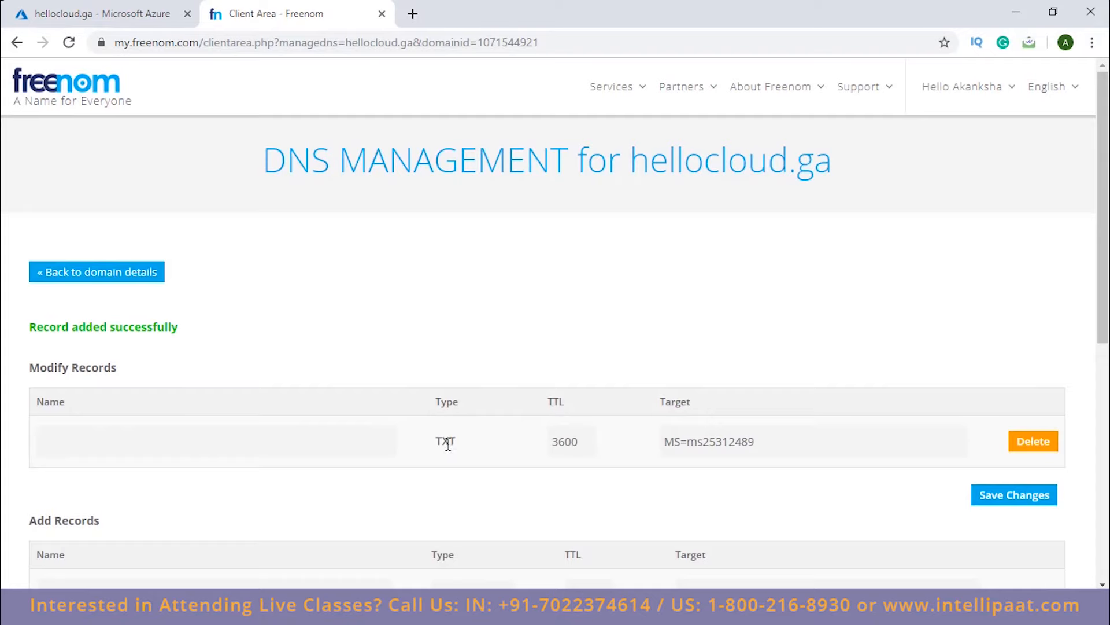
{"action": "left_click", "coordinate": [110, 15]}
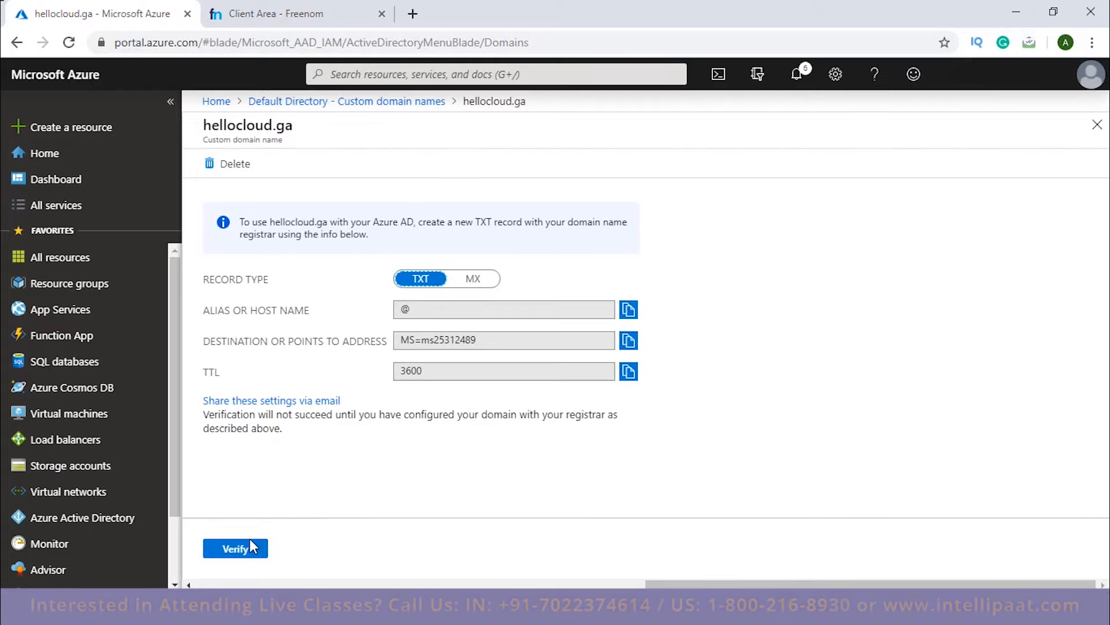
Recheck the Freenom record, verify the hellocloud.ga domain in Azure and go back to the Custom domain names list.
{"action": "left_click", "coordinate": [284, 17]}
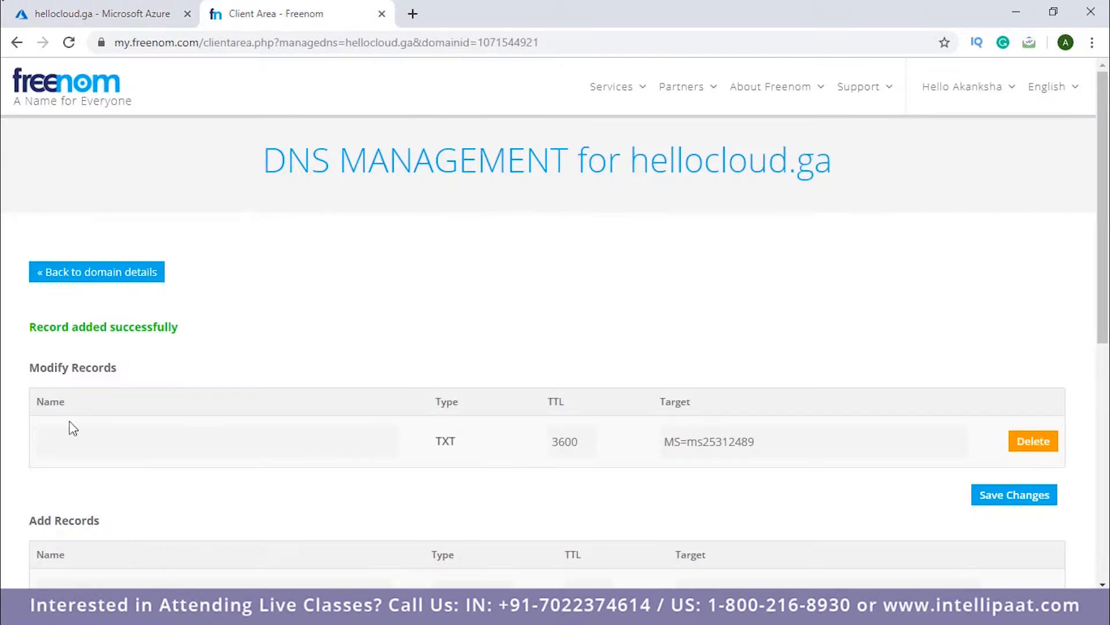
{"action": "left_click", "coordinate": [112, 17]}
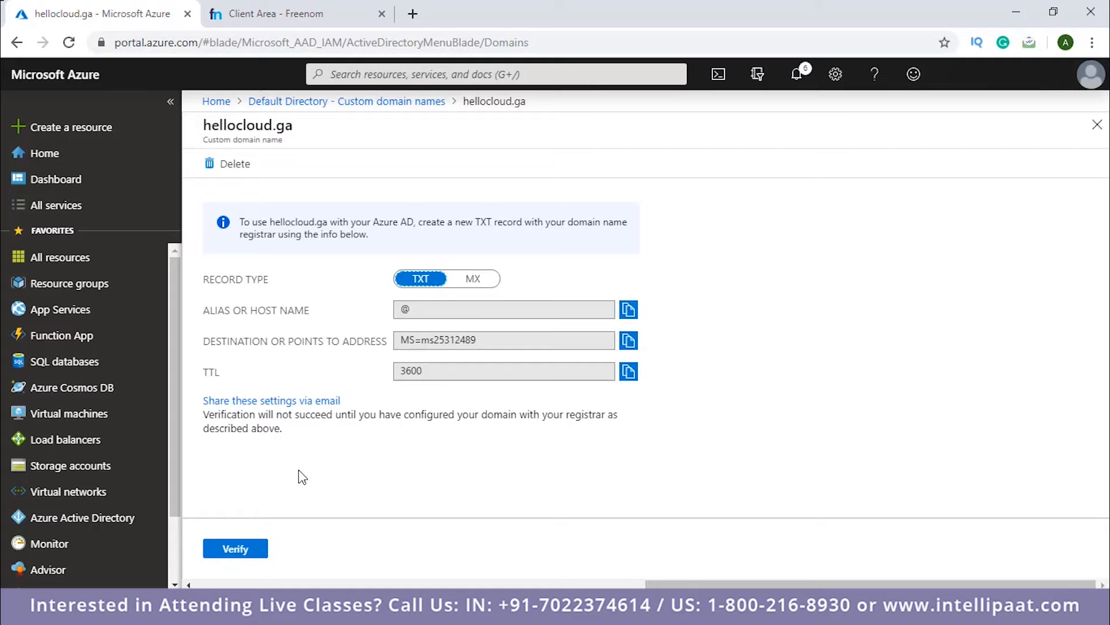
{"action": "left_click", "coordinate": [255, 550]}
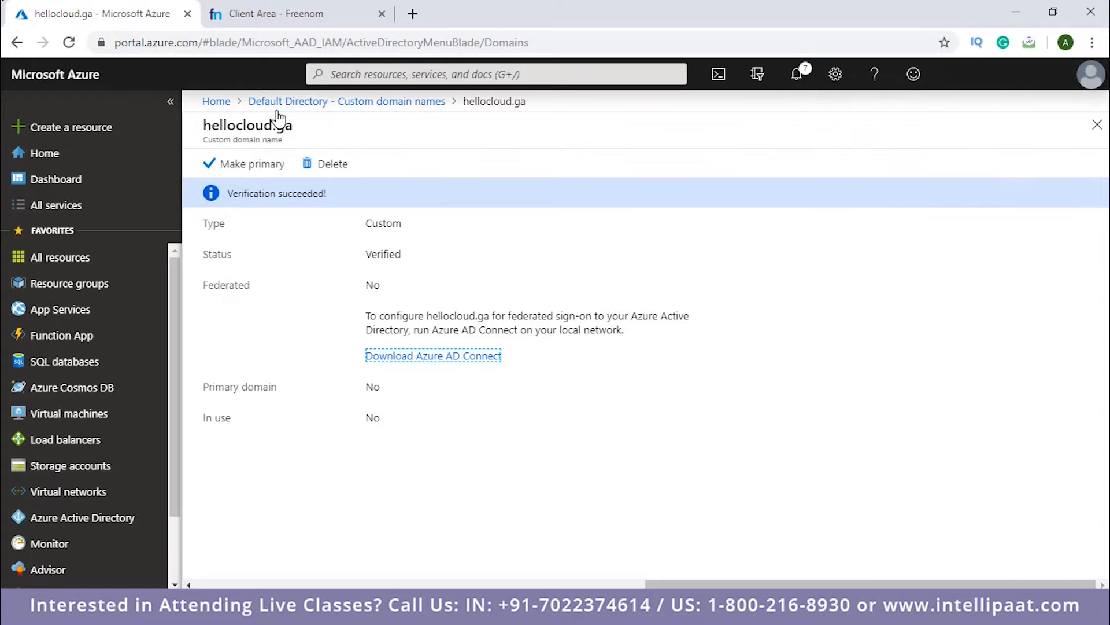
{"action": "left_click", "coordinate": [325, 103]}
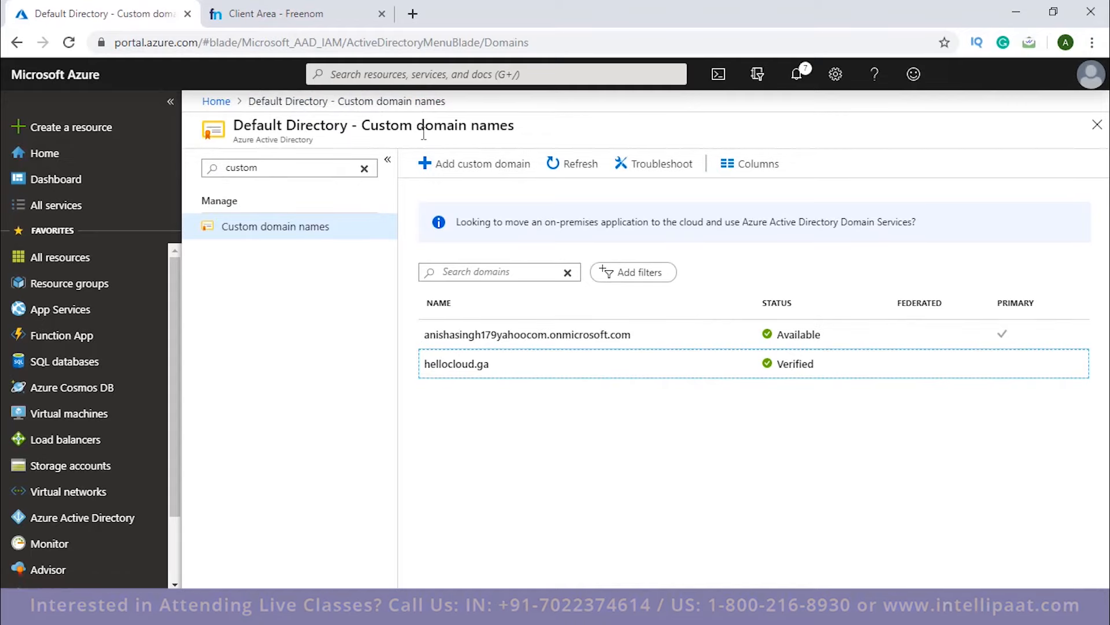
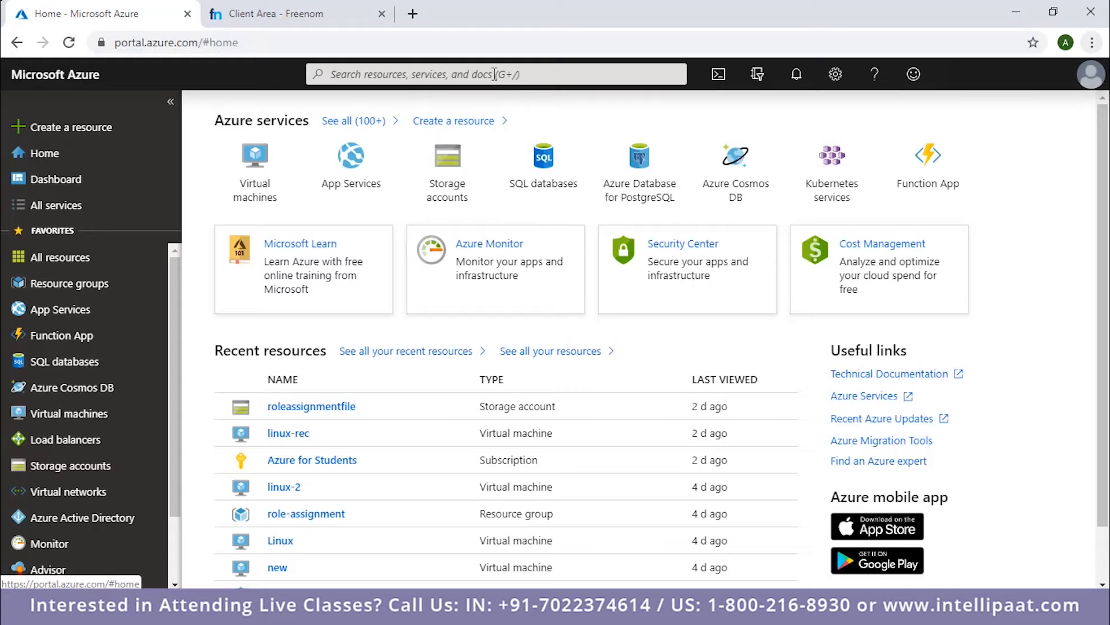
Find Azure Active Directory through the portal search and open the list of all users in the default directory.
{"action": "left_click", "coordinate": [494, 74]}
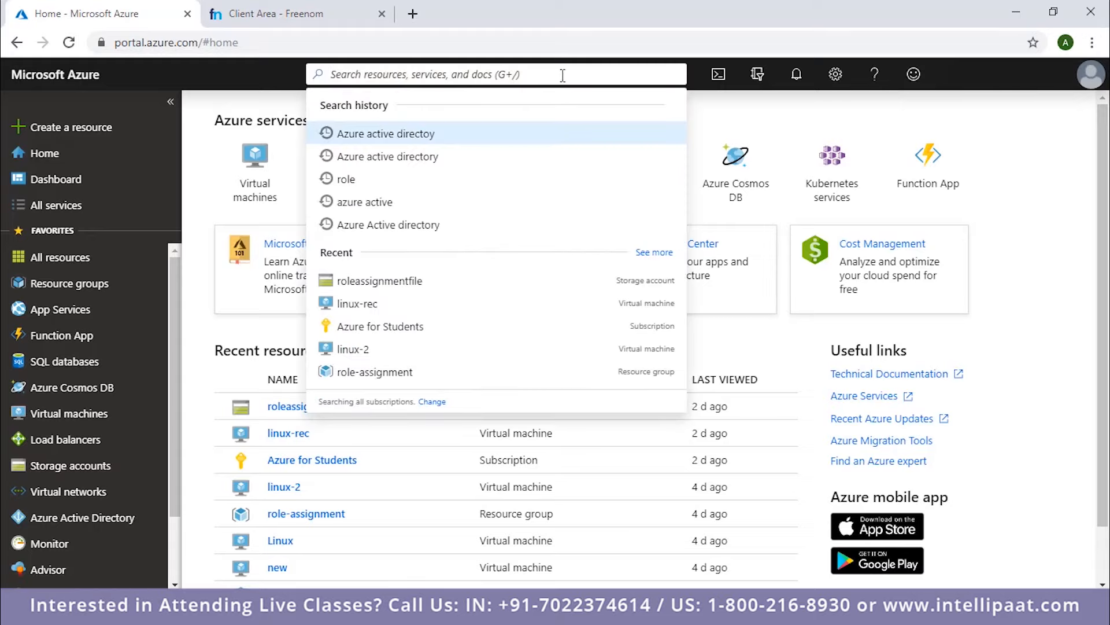
{"action": "left_click", "coordinate": [411, 159]}
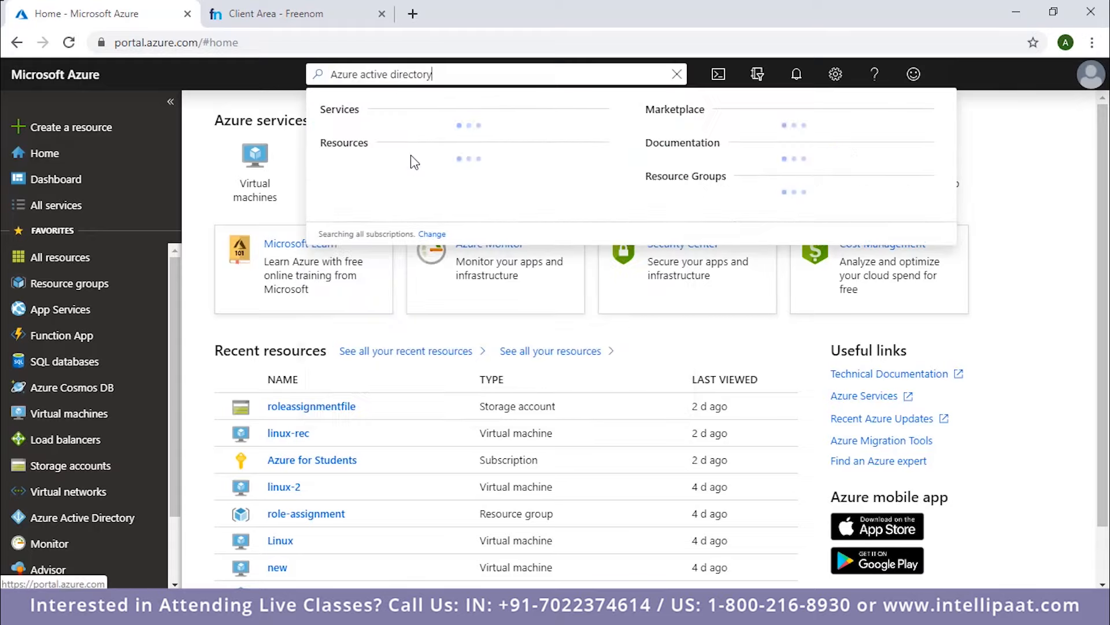
{"action": "key", "text": "Return"}
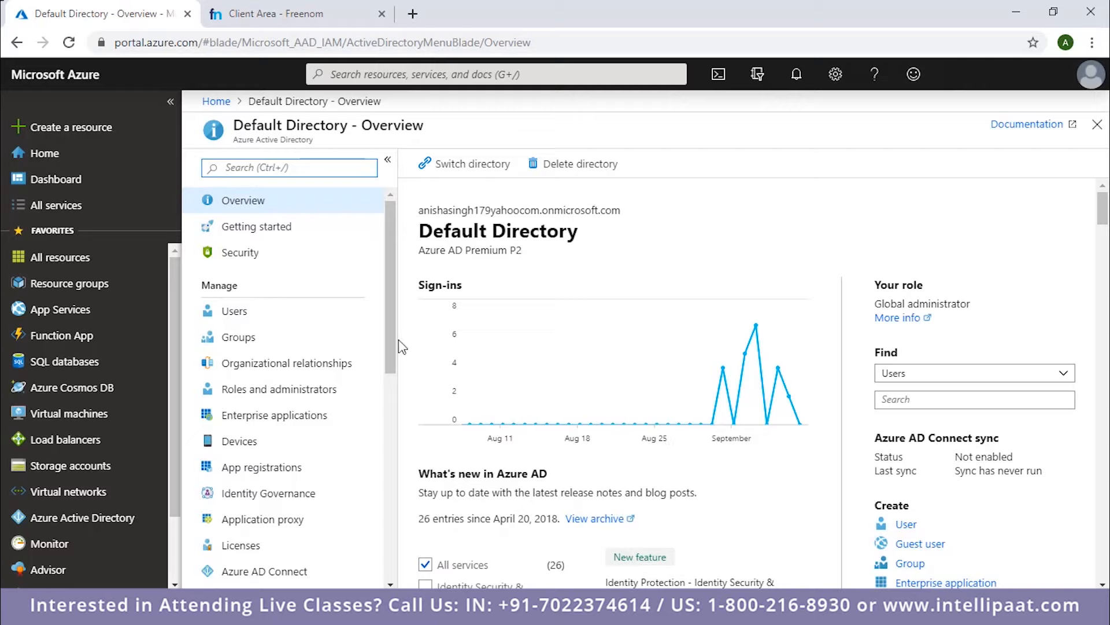
{"action": "left_click", "coordinate": [310, 316]}
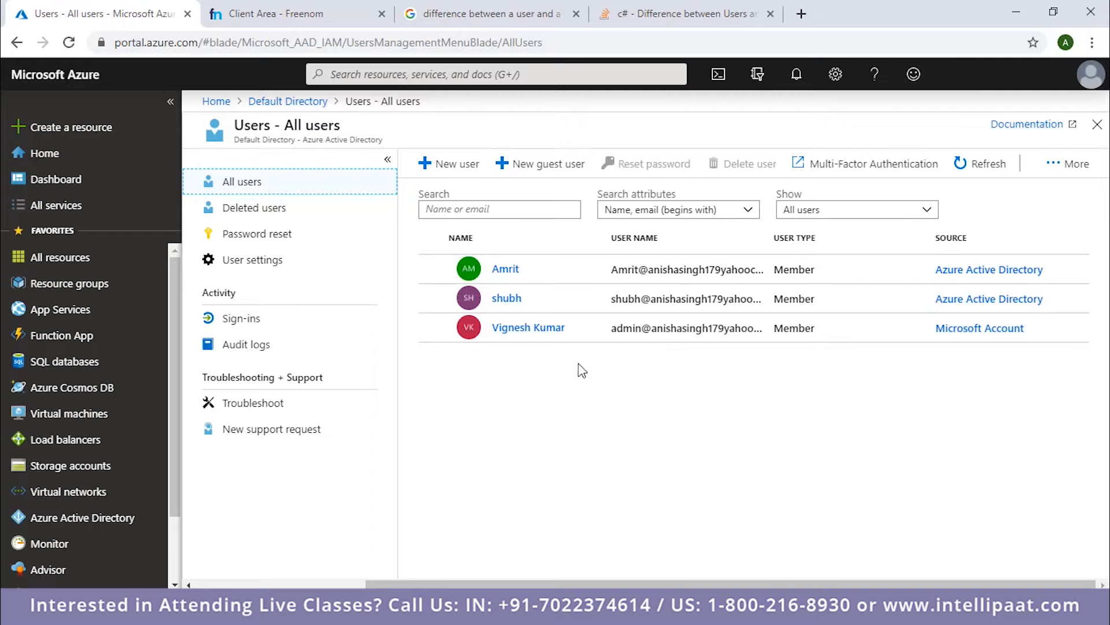
Start a guest user invitation and fill in the guest's full name and e-mail address.
{"action": "left_click", "coordinate": [546, 178]}
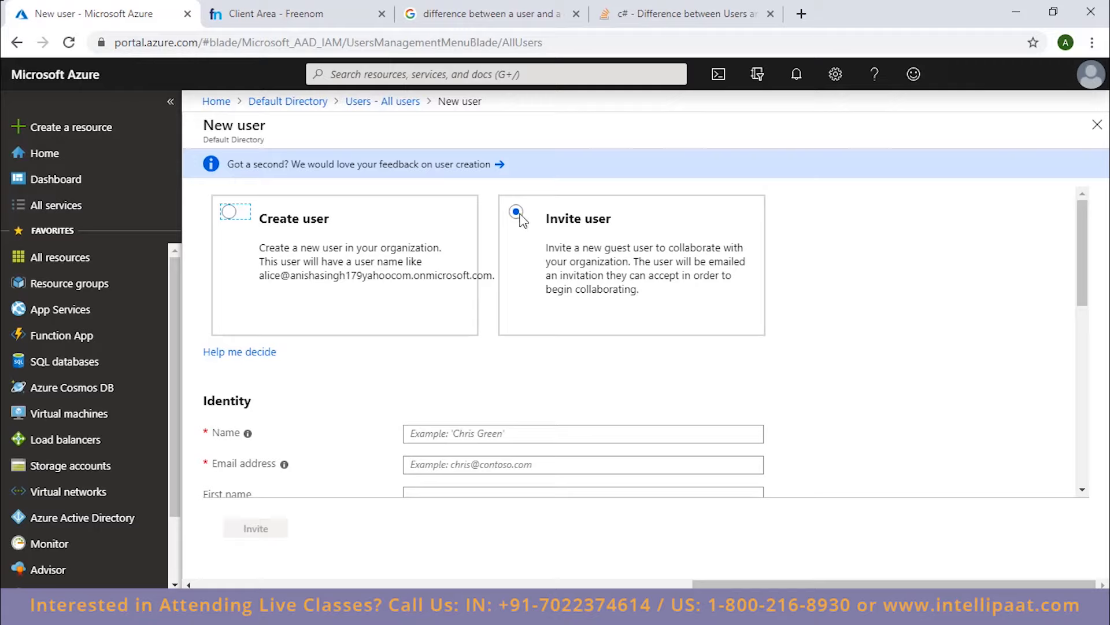
{"action": "scroll", "coordinate": [567, 315], "scroll_direction": "down", "scroll_amount": 3}
{"action": "mouse_move", "coordinate": [248, 272]}
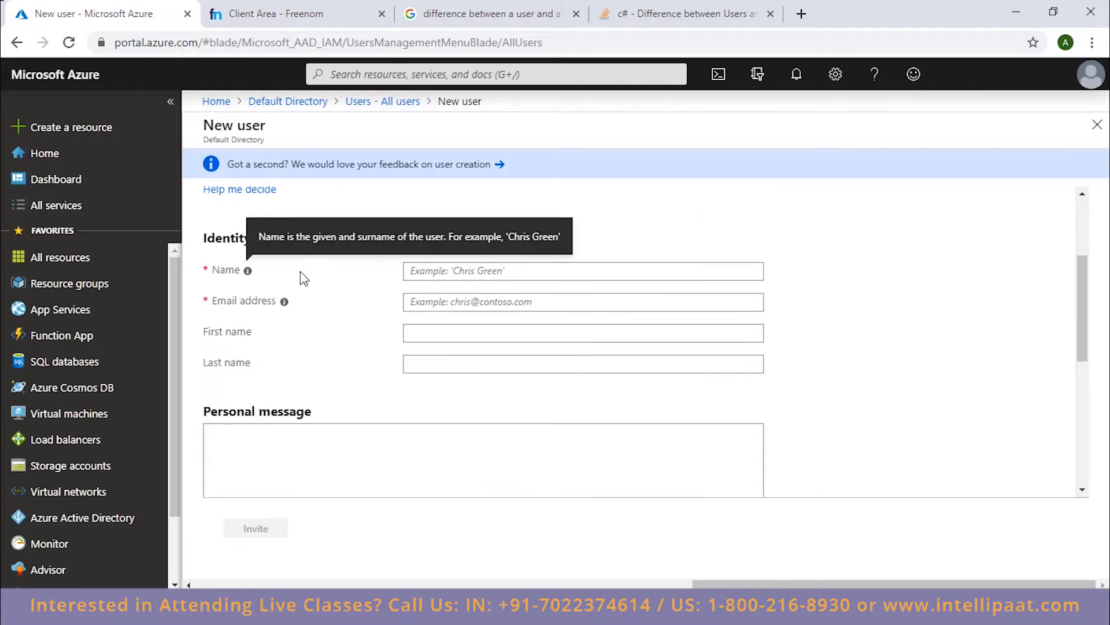
{"action": "left_click", "coordinate": [455, 271]}
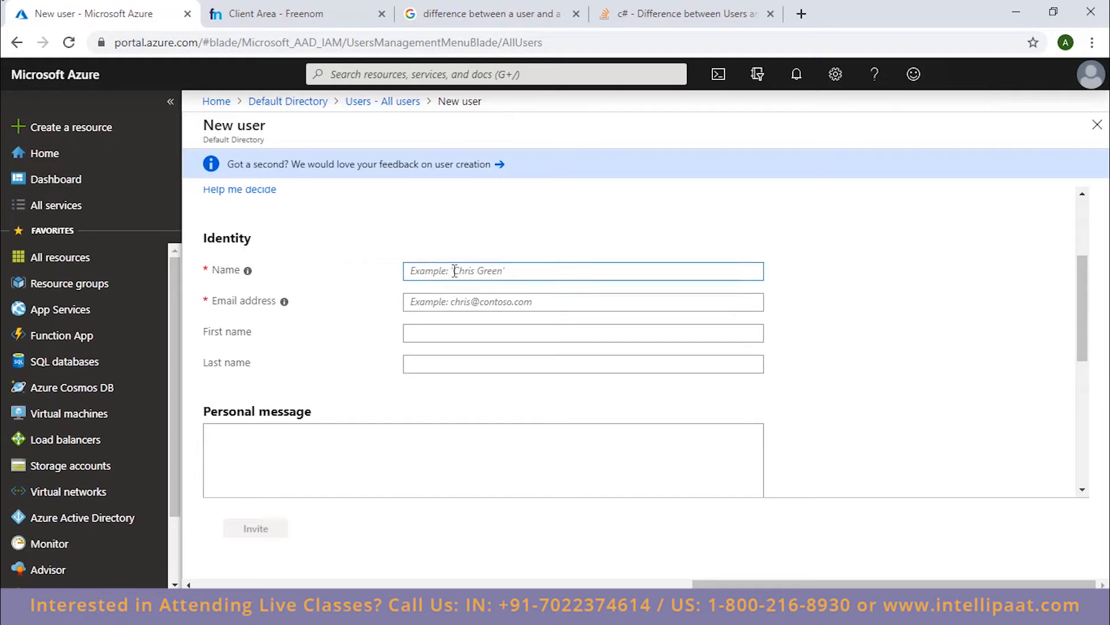
{"action": "left_click", "coordinate": [453, 302]}
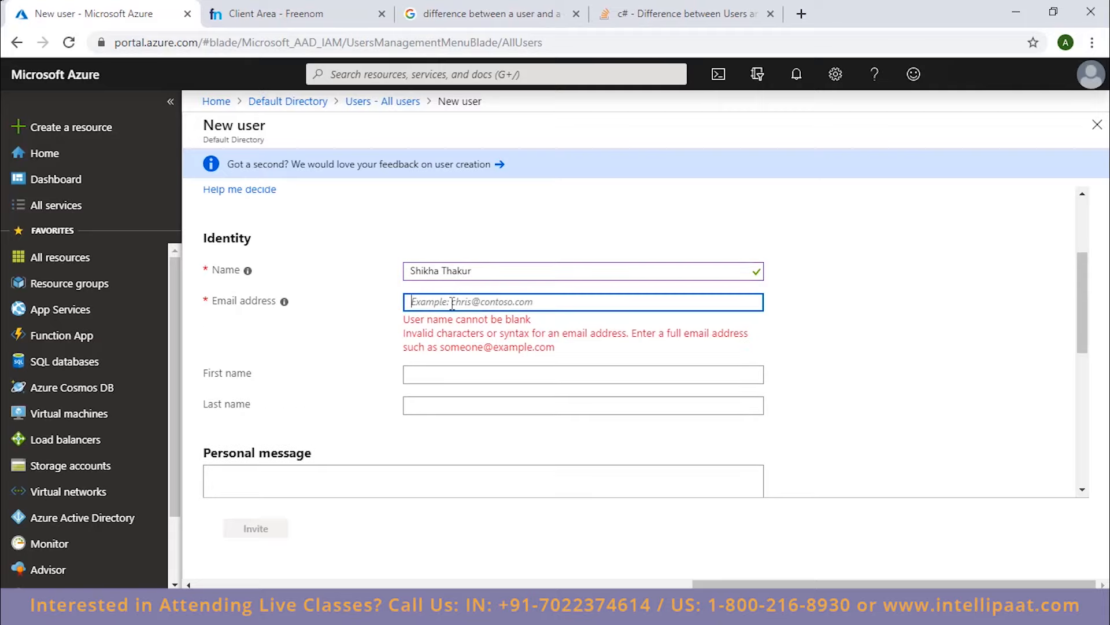
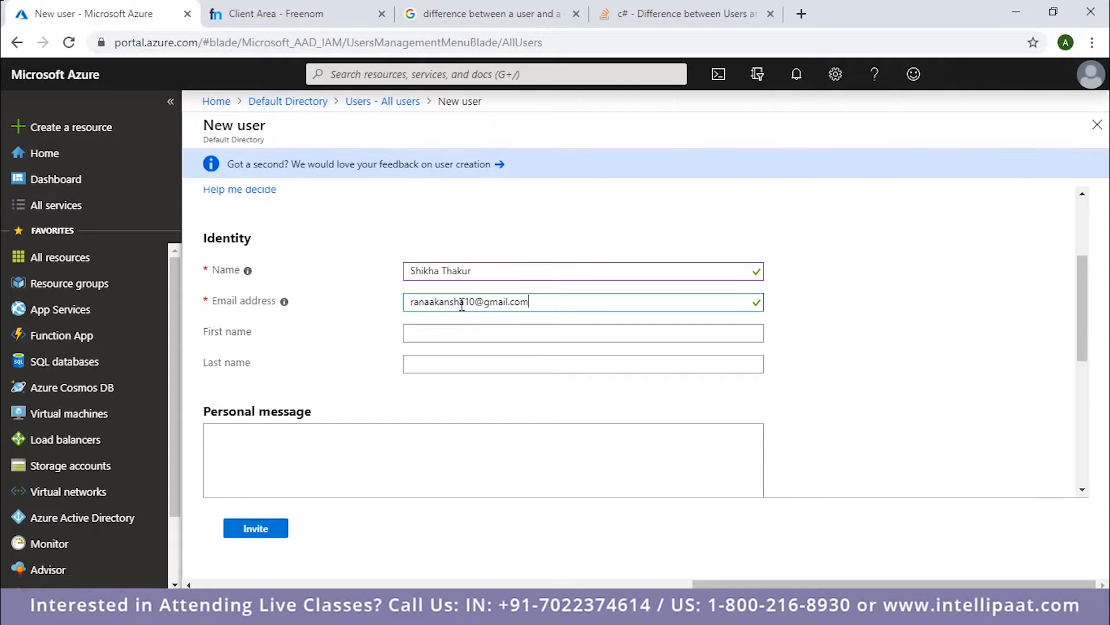
Review the invitation form's remaining settings, send the guest invitation and refresh the list of all users.
{"action": "scroll", "coordinate": [462, 305], "scroll_direction": "up", "scroll_amount": 3}
{"action": "scroll", "coordinate": [462, 305], "scroll_direction": "down", "scroll_amount": 3}
{"action": "scroll", "coordinate": [462, 304], "scroll_direction": "up", "scroll_amount": 3}
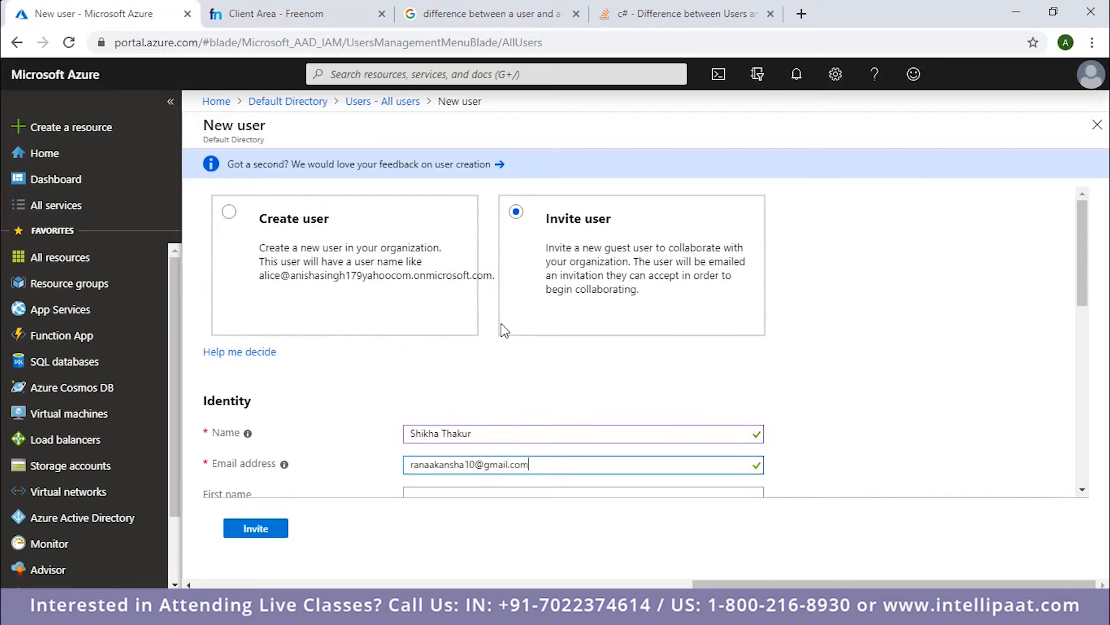
{"action": "scroll", "coordinate": [505, 325], "scroll_direction": "down", "scroll_amount": 3}
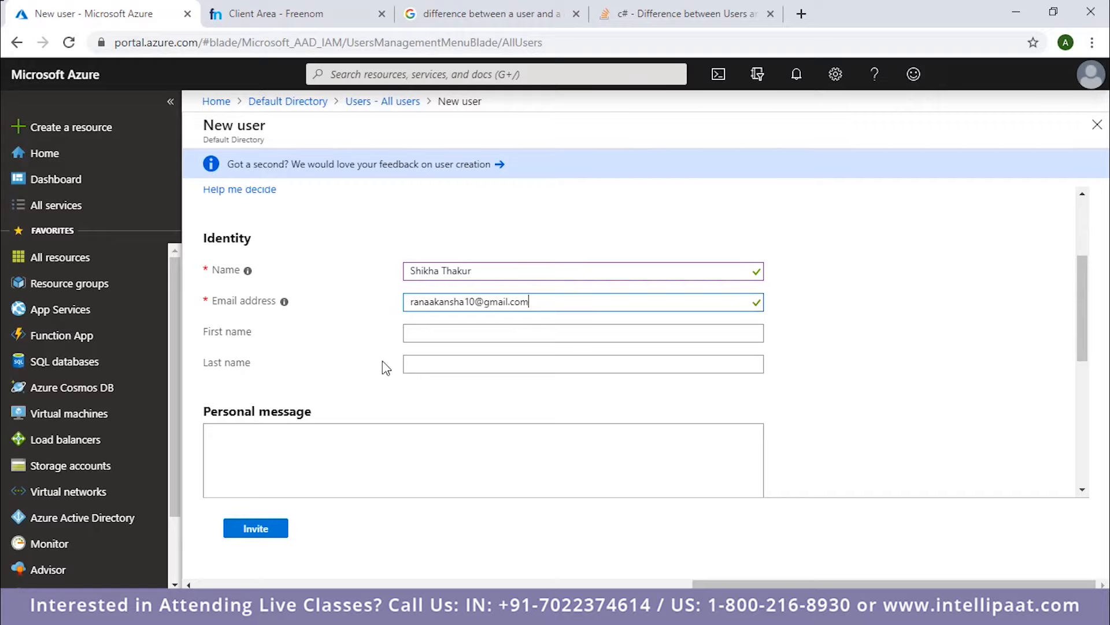
{"action": "scroll", "coordinate": [384, 417], "scroll_direction": "down", "scroll_amount": 5}
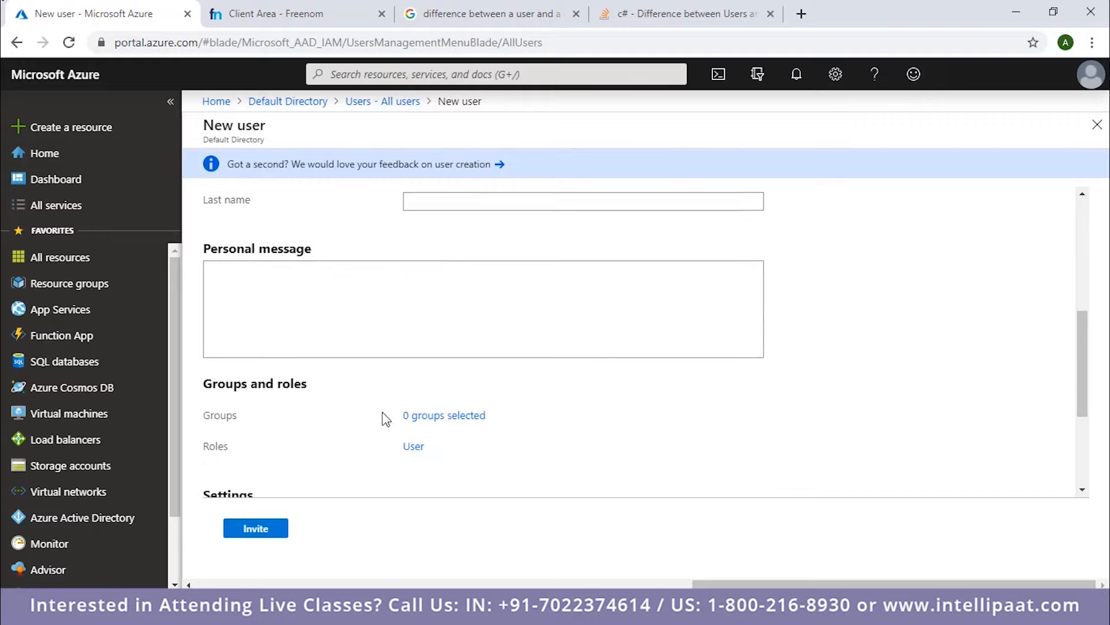
{"action": "scroll", "coordinate": [383, 414], "scroll_direction": "down", "scroll_amount": 1}
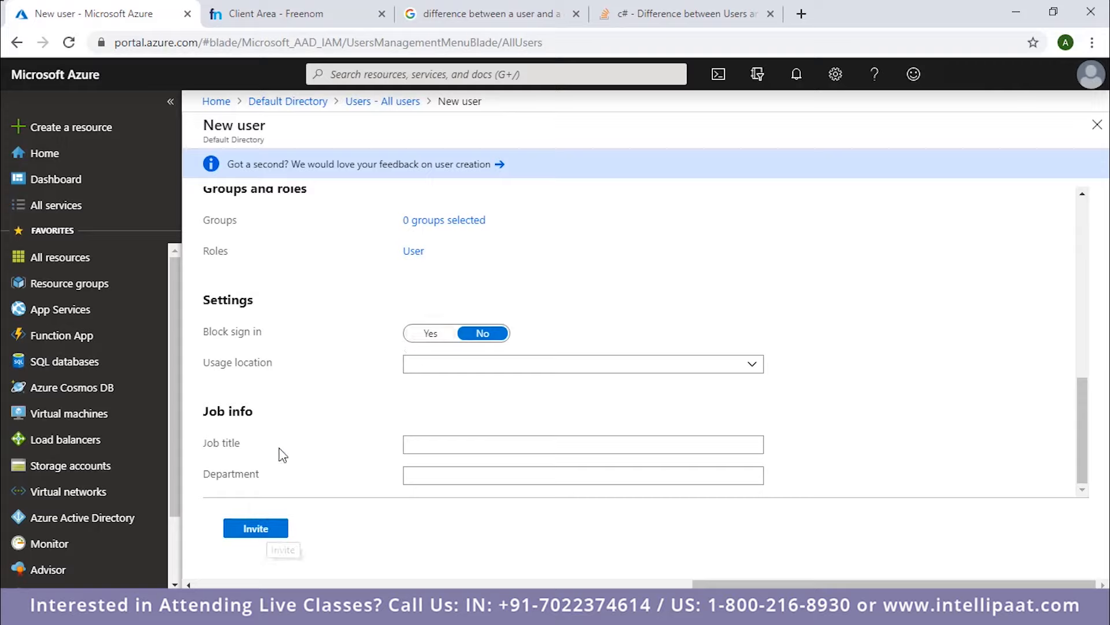
{"action": "left_click", "coordinate": [281, 530]}
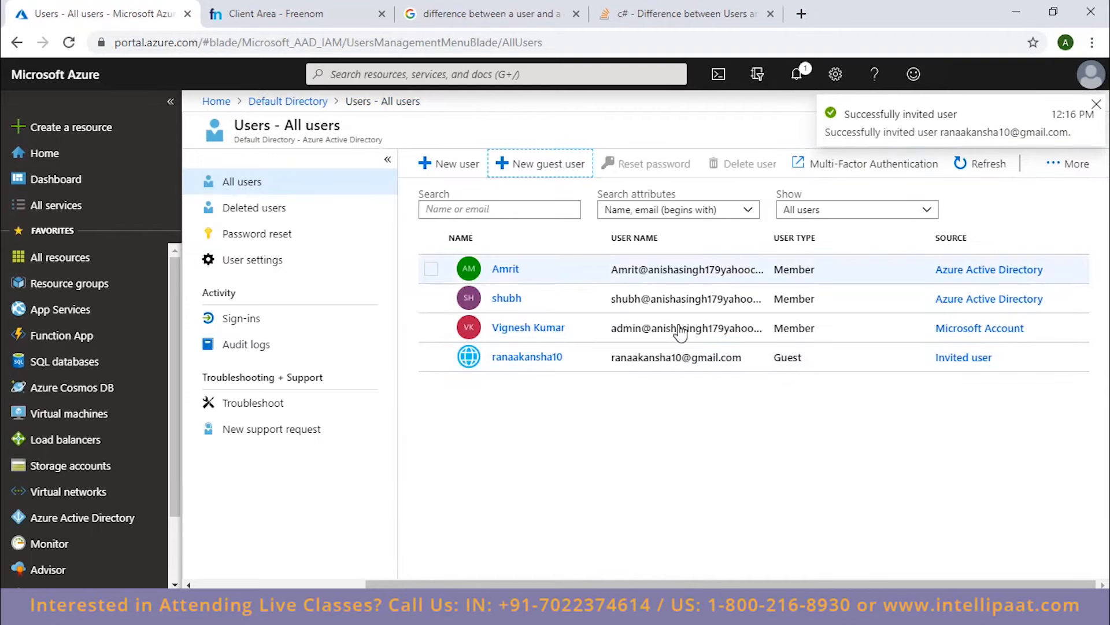
{"action": "left_click", "coordinate": [988, 165]}
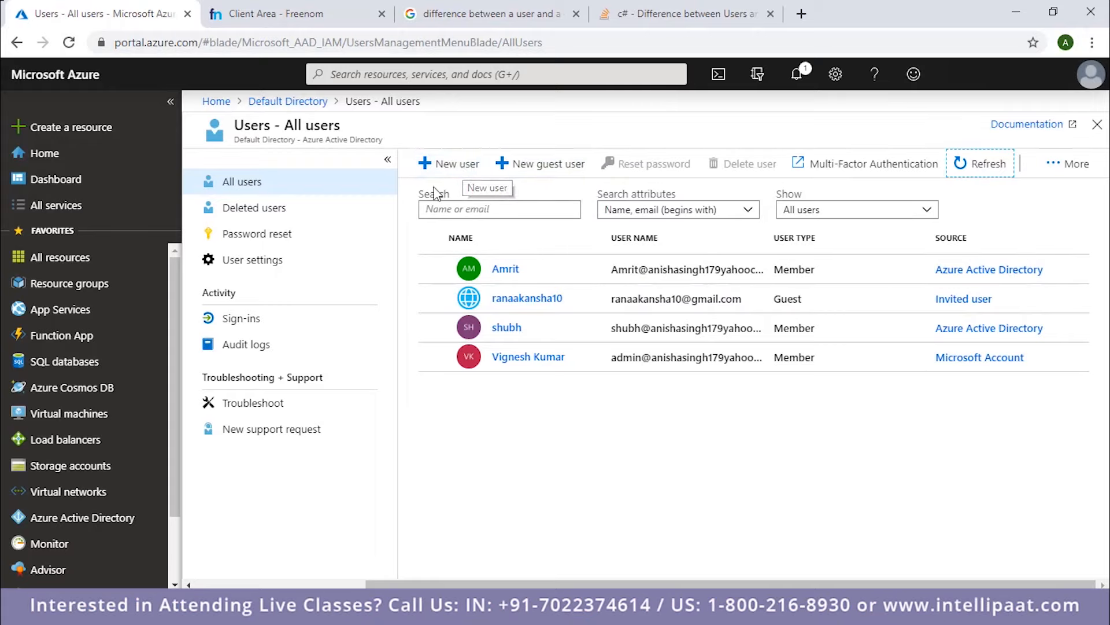
Open the form for creating a new organization user and check which domains are available for the user name.
{"action": "left_click", "coordinate": [464, 167]}
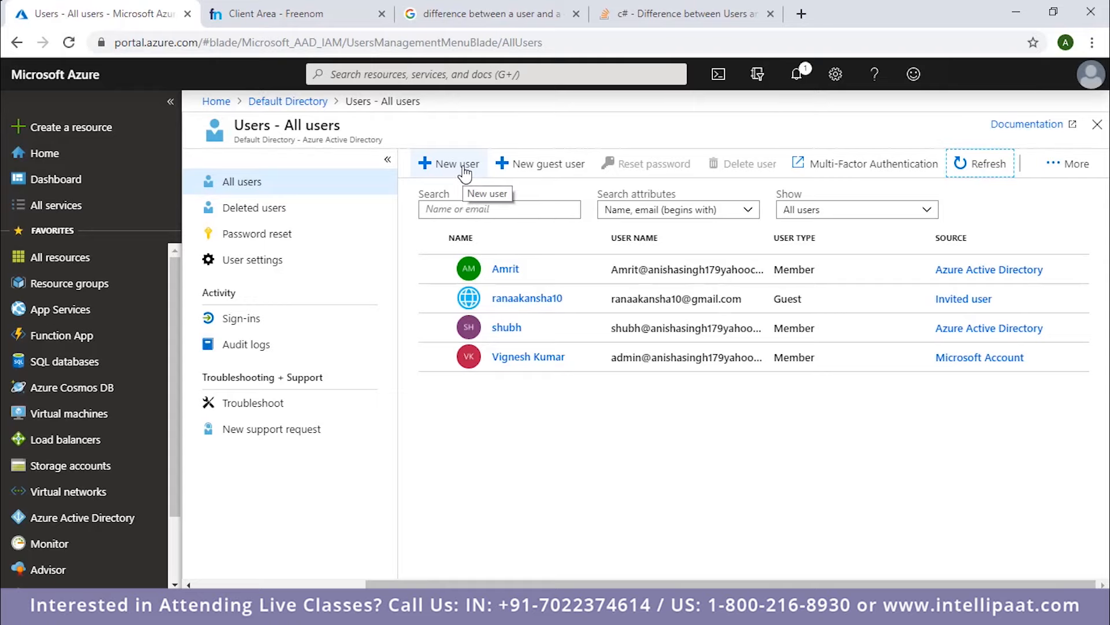
{"action": "left_click", "coordinate": [464, 171]}
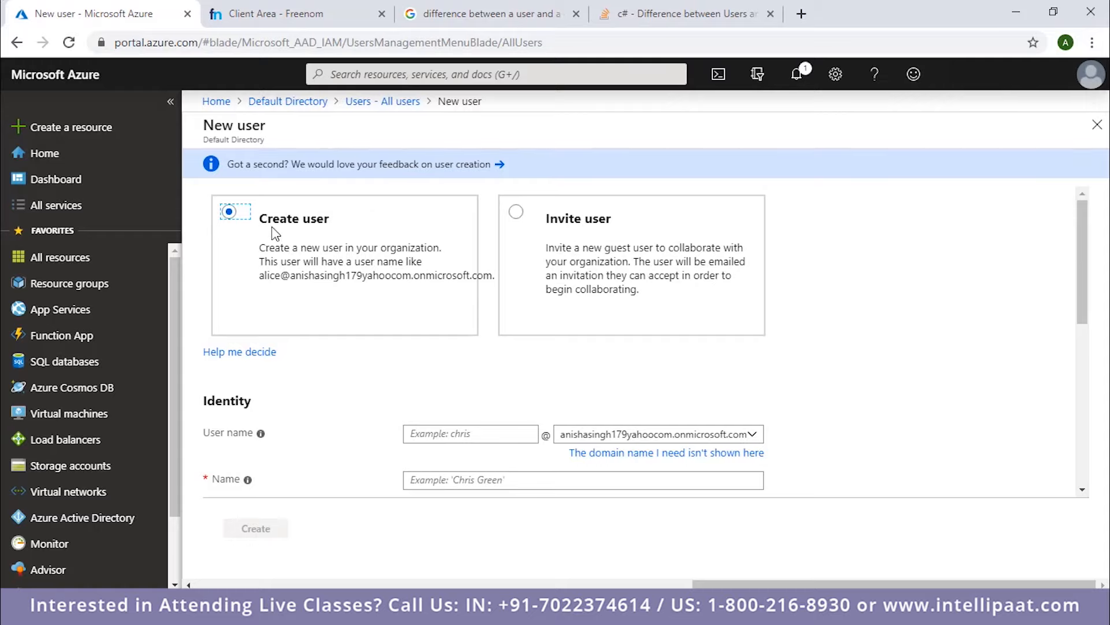
{"action": "scroll", "coordinate": [342, 277], "scroll_direction": "down", "scroll_amount": 1}
{"action": "scroll", "coordinate": [344, 282], "scroll_direction": "up", "scroll_amount": 1}
{"action": "scroll", "coordinate": [343, 282], "scroll_direction": "down", "scroll_amount": 1}
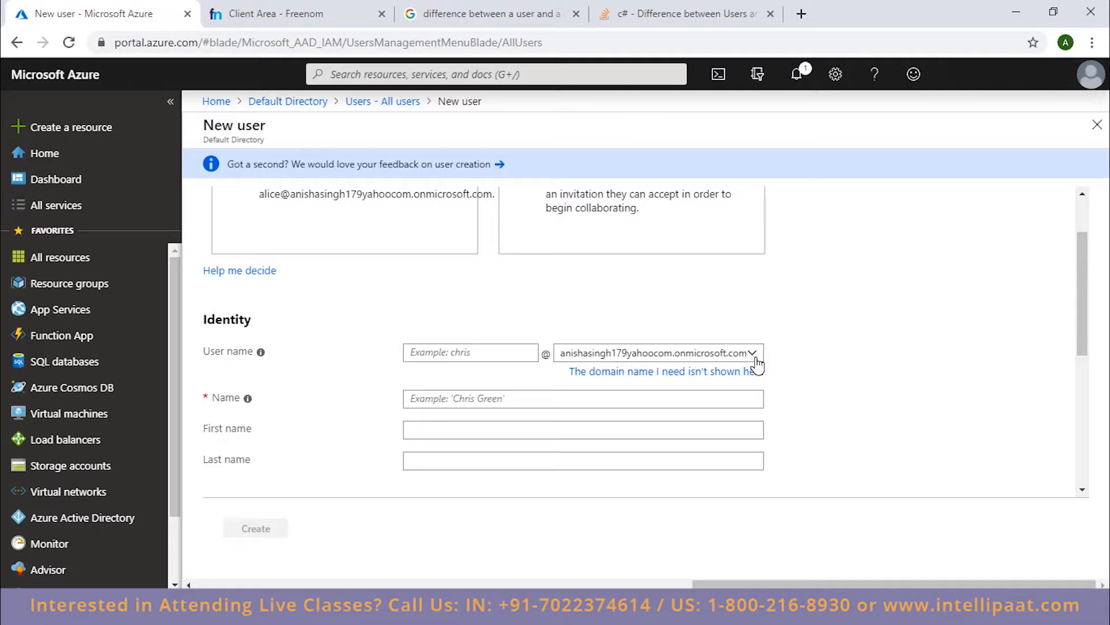
{"action": "scroll", "coordinate": [678, 366], "scroll_direction": "down", "scroll_amount": 2}
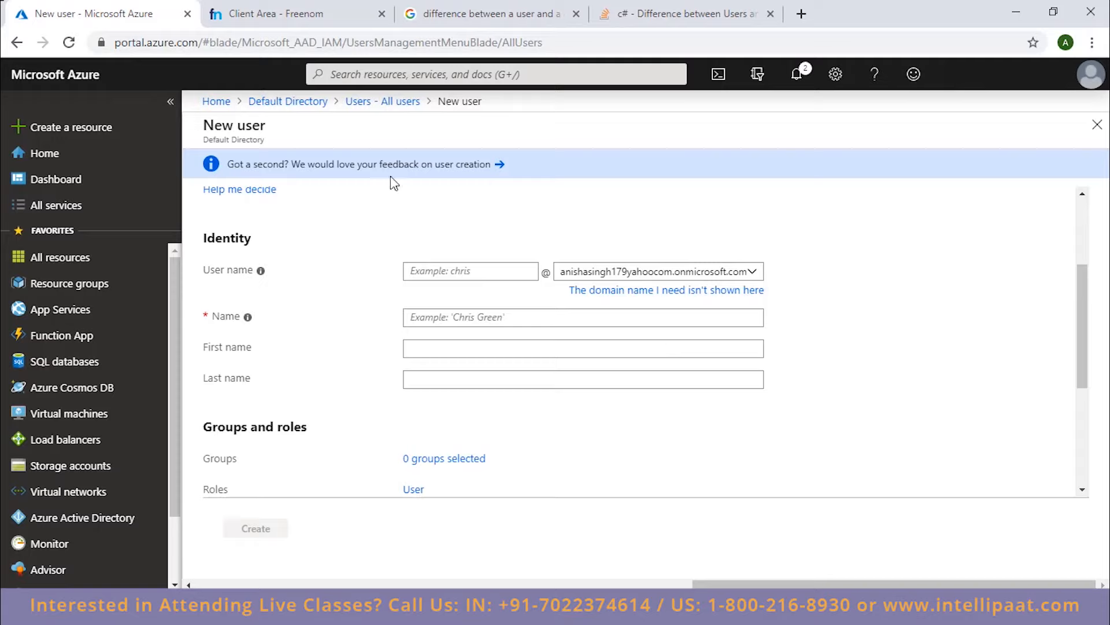
{"action": "left_click", "coordinate": [751, 272]}
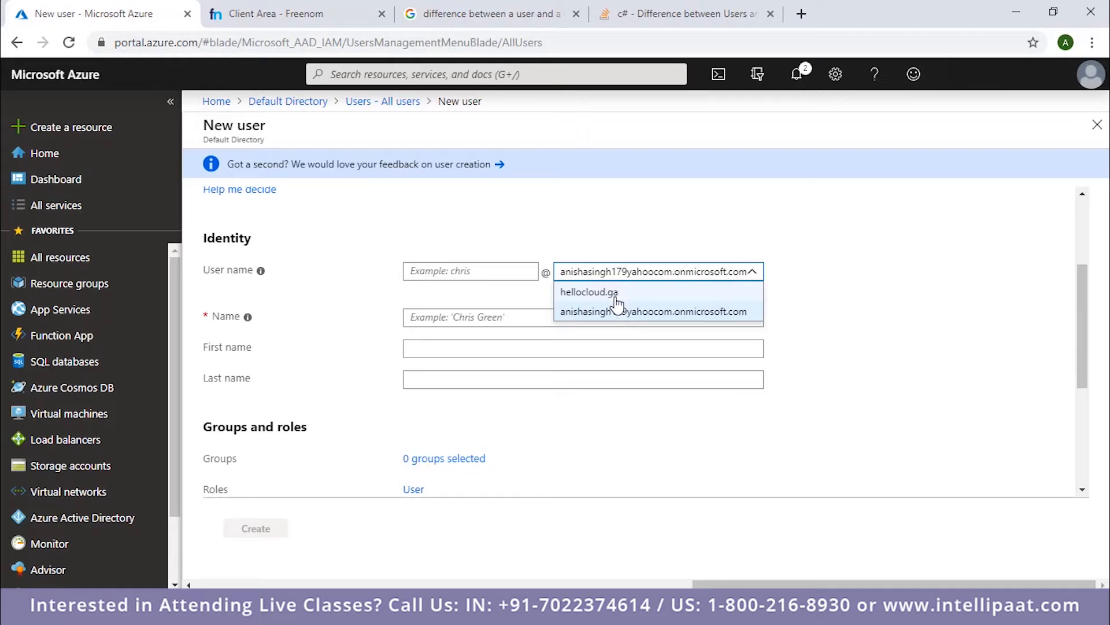
{"action": "left_click", "coordinate": [489, 302]}
Enter the new member's user name with the hellocloud.ga domain and fill in the display name.
{"action": "left_click", "coordinate": [483, 273]}
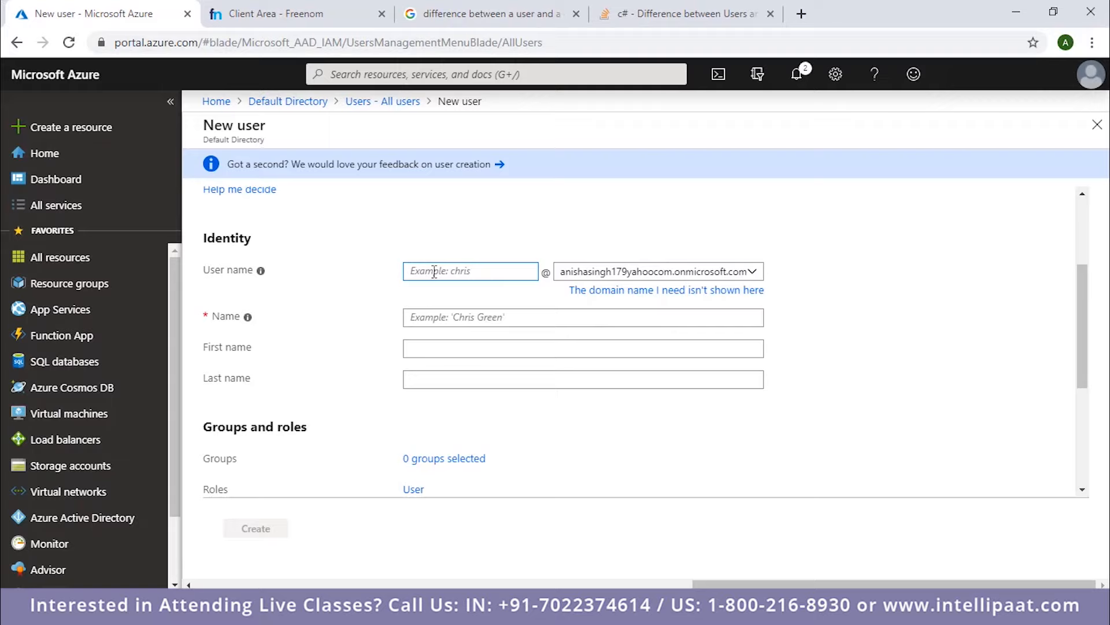
{"action": "type", "text": "a"}
{"action": "key", "text": "BackSpace"}
{"action": "type", "text": "Jor"}
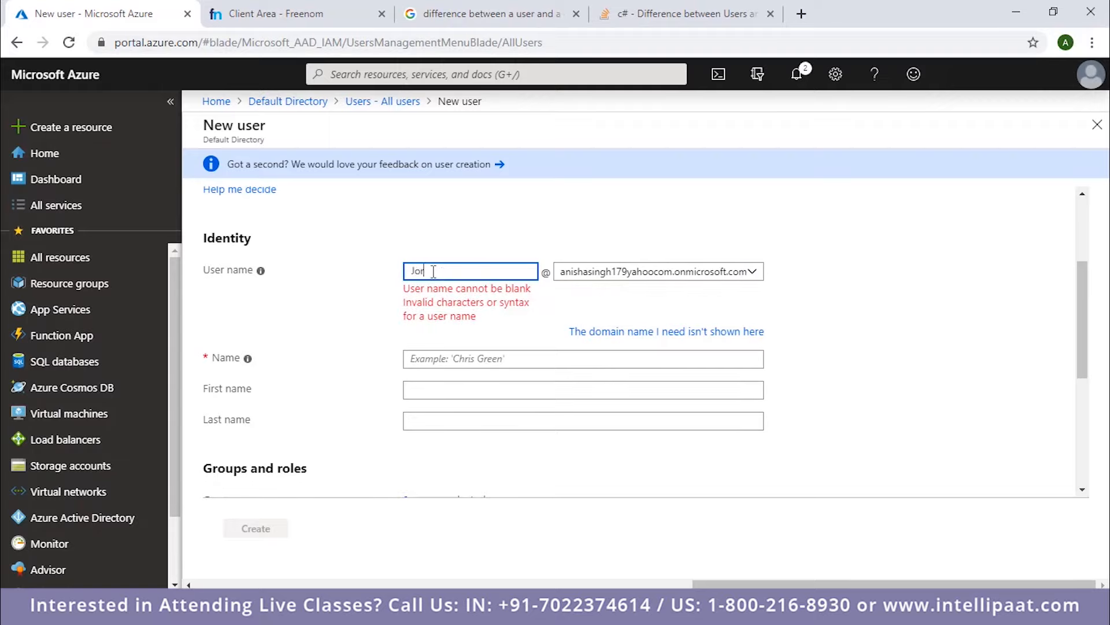
{"action": "type", "text": "dan"}
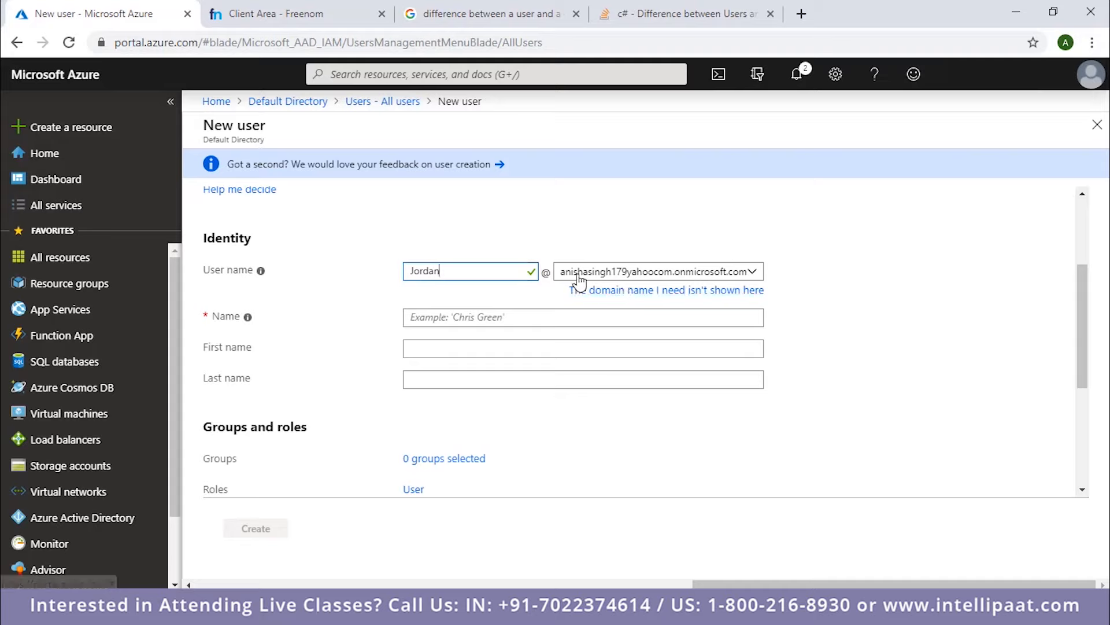
{"action": "left_click", "coordinate": [694, 273]}
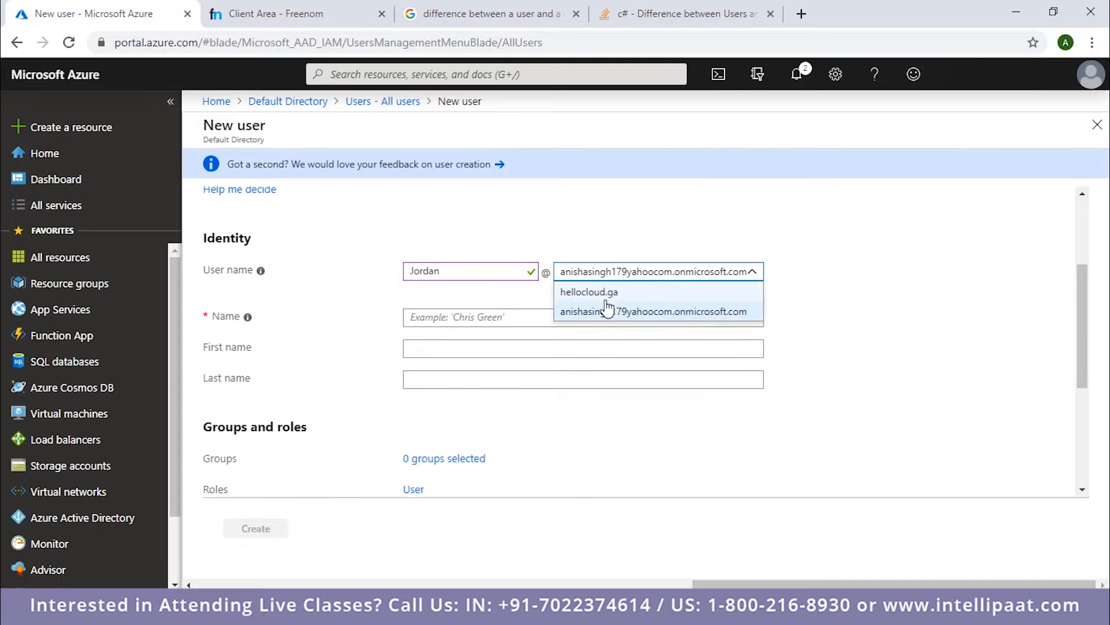
{"action": "left_click", "coordinate": [605, 293]}
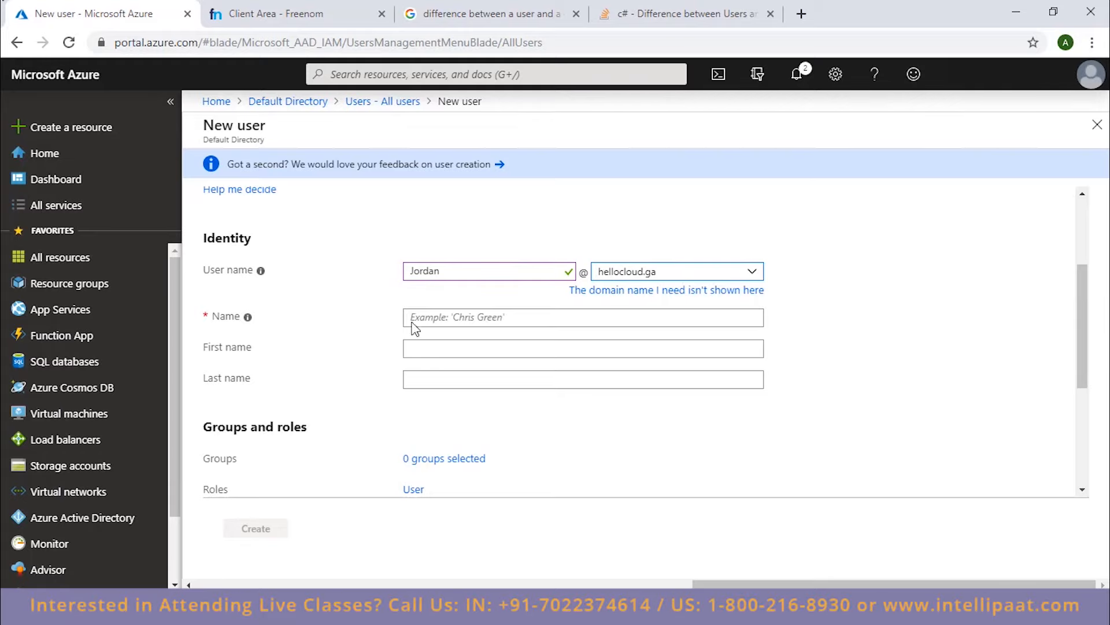
{"action": "left_click", "coordinate": [496, 316]}
{"action": "type", "text": "jordan"}
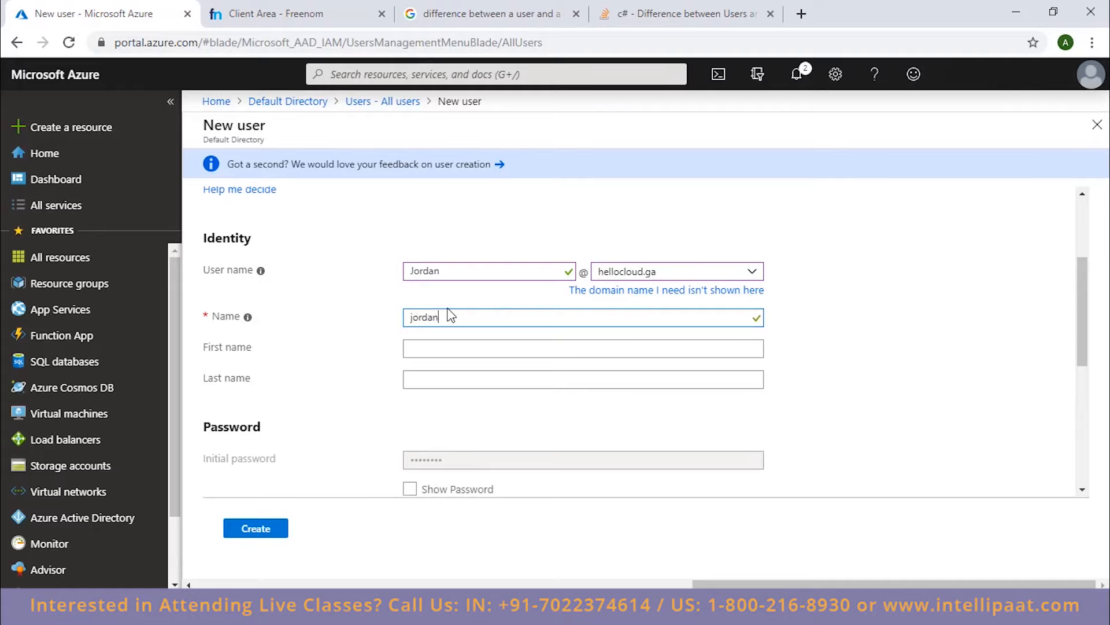
Review the new user's identity, initial password, groups and roles, sign-in settings and job info fields.
{"action": "scroll", "coordinate": [404, 358], "scroll_direction": "down", "scroll_amount": 2}
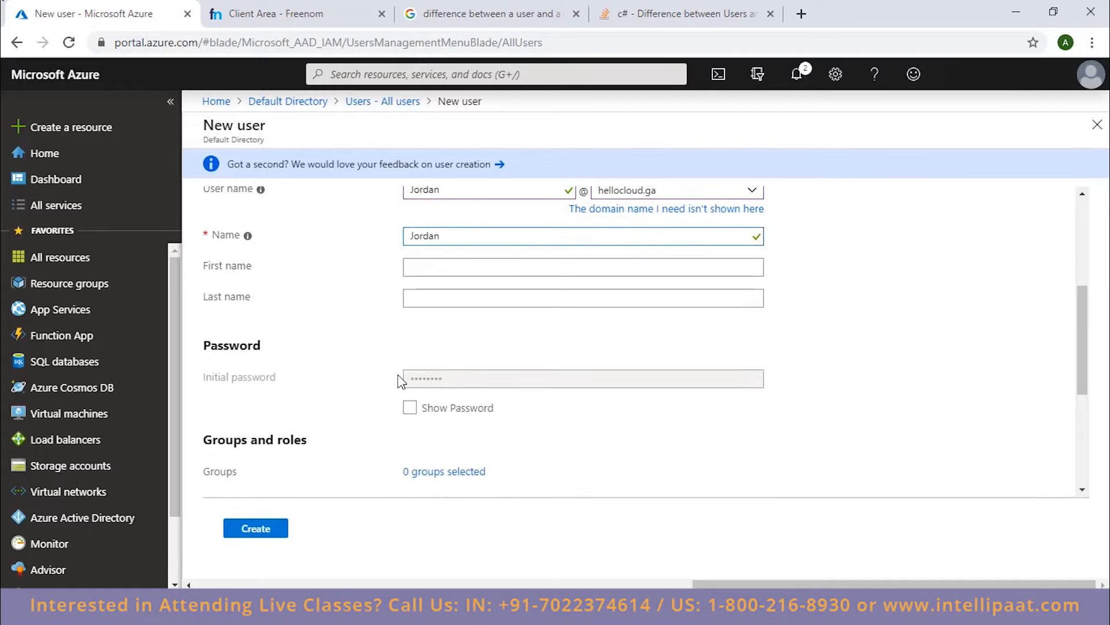
{"action": "scroll", "coordinate": [281, 282], "scroll_direction": "down", "scroll_amount": 2}
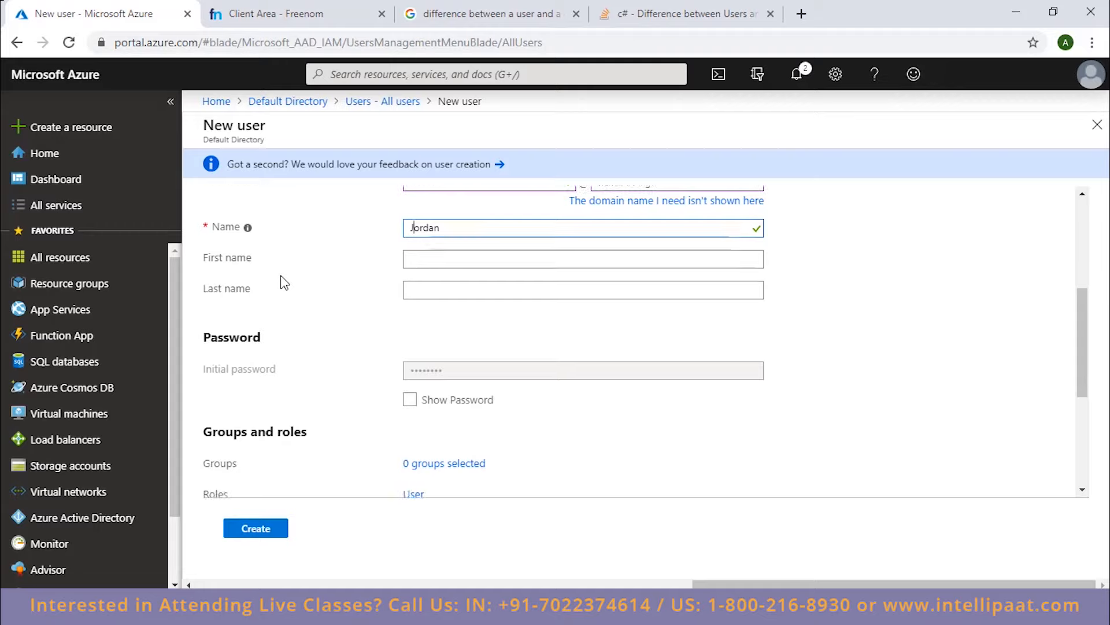
{"action": "scroll", "coordinate": [284, 283], "scroll_direction": "down", "scroll_amount": 4}
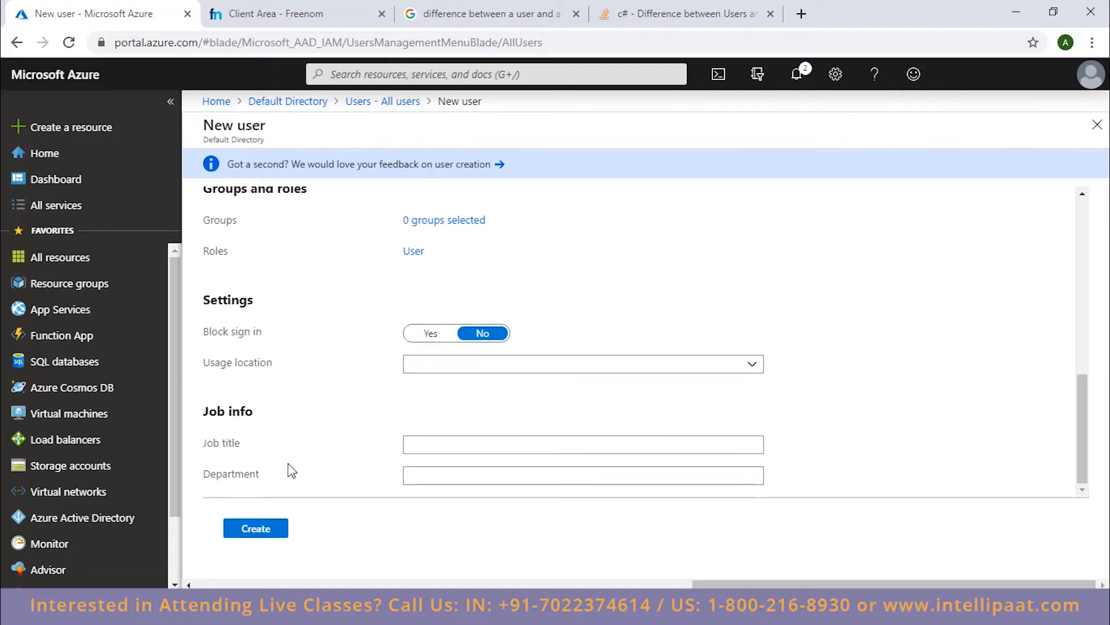
{"action": "left_click", "coordinate": [453, 444]}
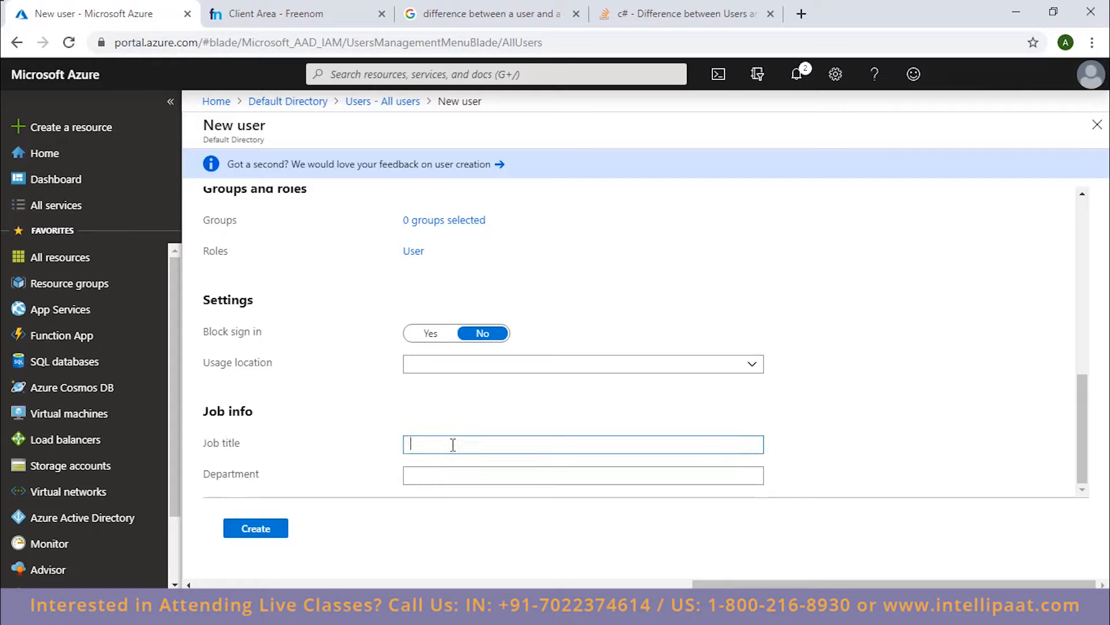
{"action": "left_click", "coordinate": [426, 477]}
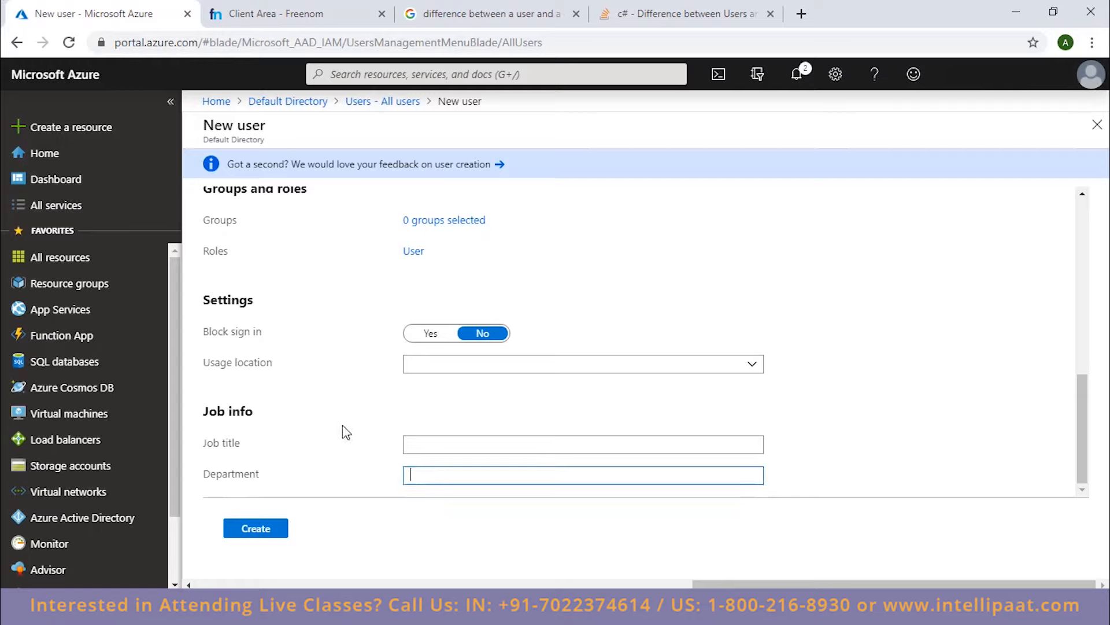
{"action": "scroll", "coordinate": [344, 432], "scroll_direction": "up", "scroll_amount": 4}
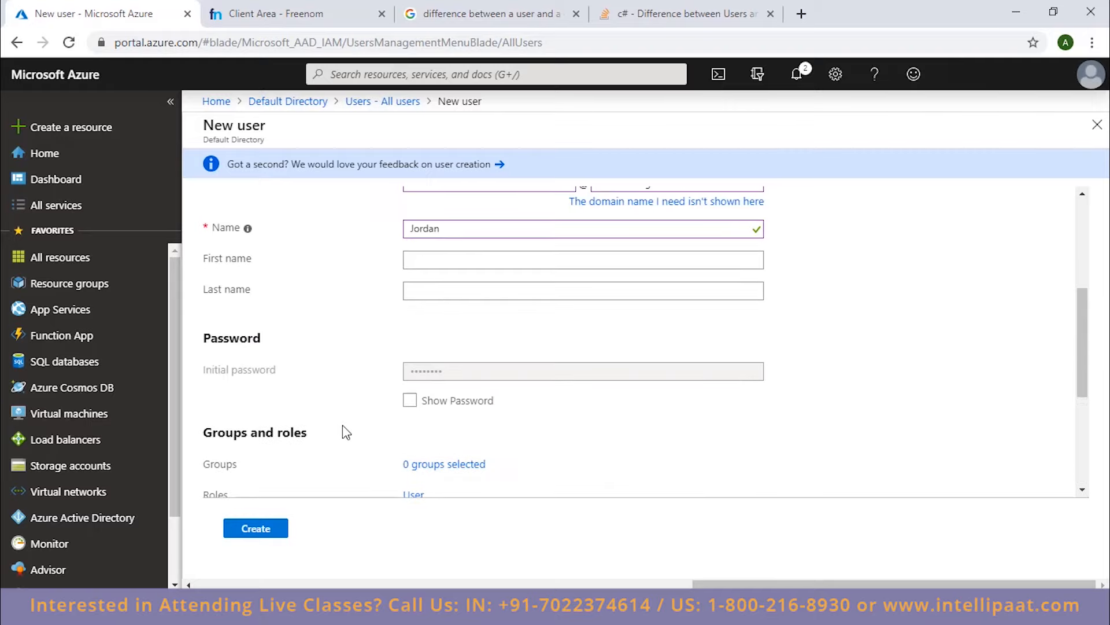
{"action": "scroll", "coordinate": [345, 432], "scroll_direction": "up", "scroll_amount": 4}
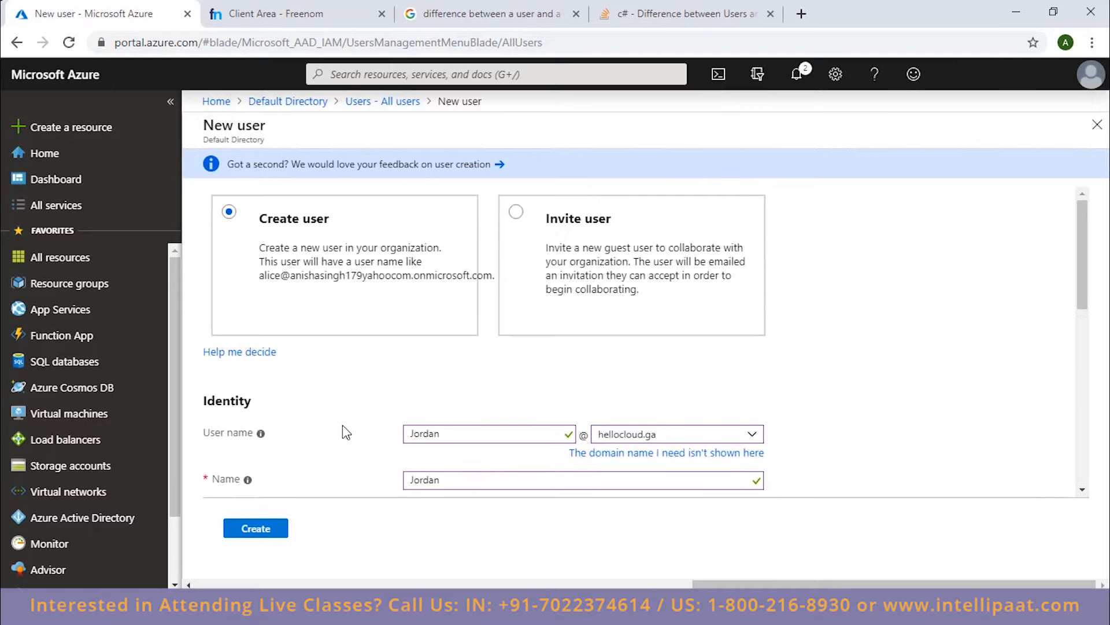
{"action": "scroll", "coordinate": [345, 431], "scroll_direction": "down", "scroll_amount": 10}
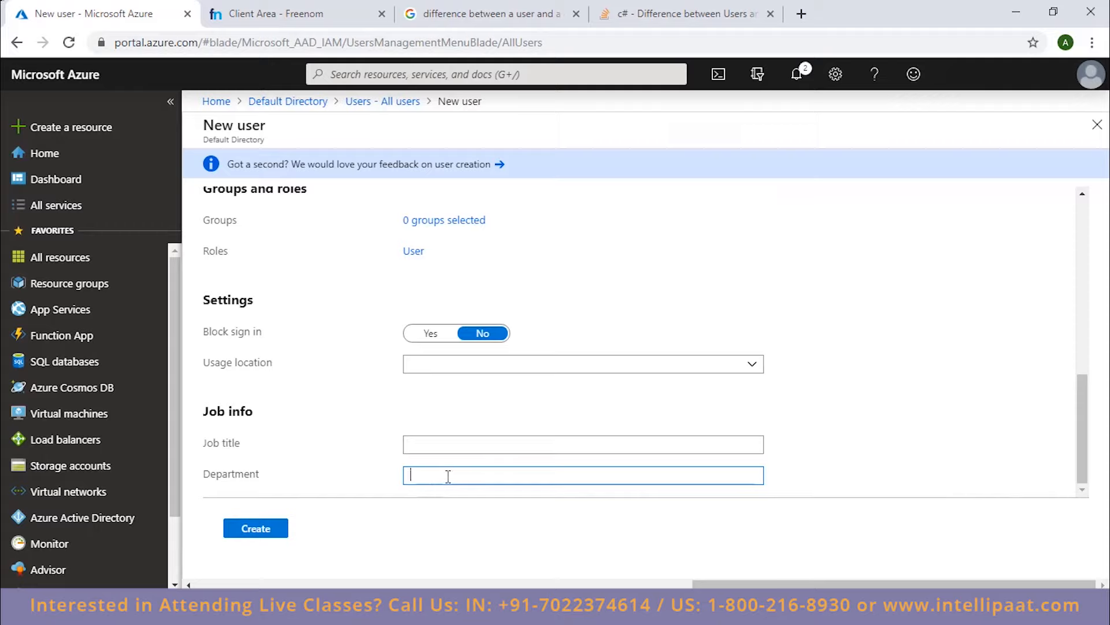
Create the new member user on the hellocloud.ga domain and return to the list of all users.
{"action": "scroll", "coordinate": [338, 448], "scroll_direction": "up", "scroll_amount": 5}
{"action": "scroll", "coordinate": [338, 448], "scroll_direction": "down", "scroll_amount": 5}
{"action": "left_click", "coordinate": [277, 529]}
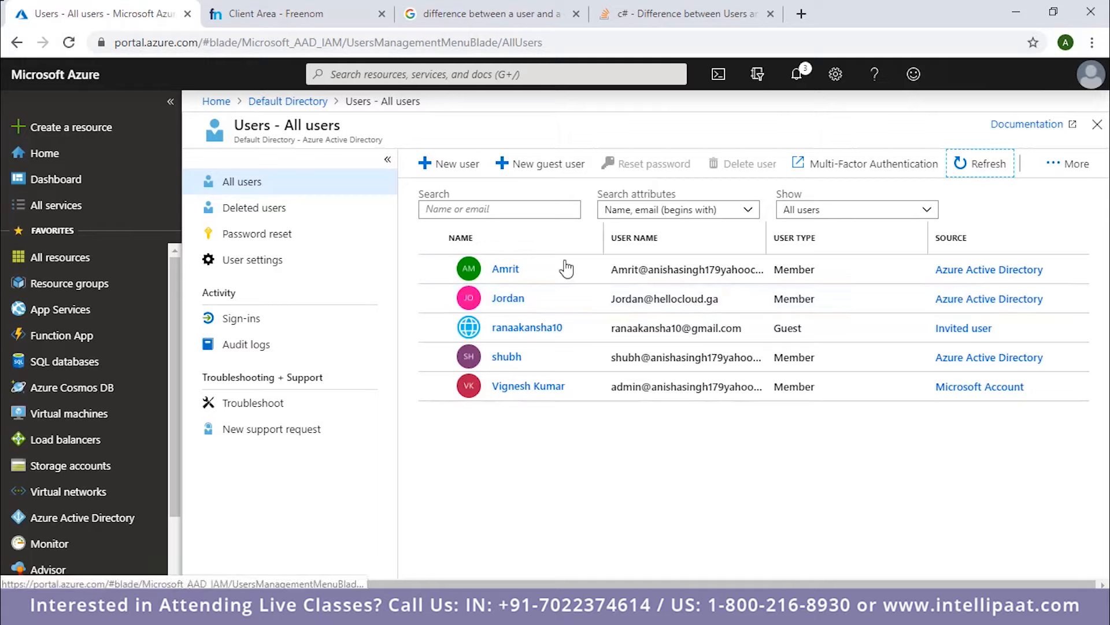
{"action": "left_click", "coordinate": [416, 345]}
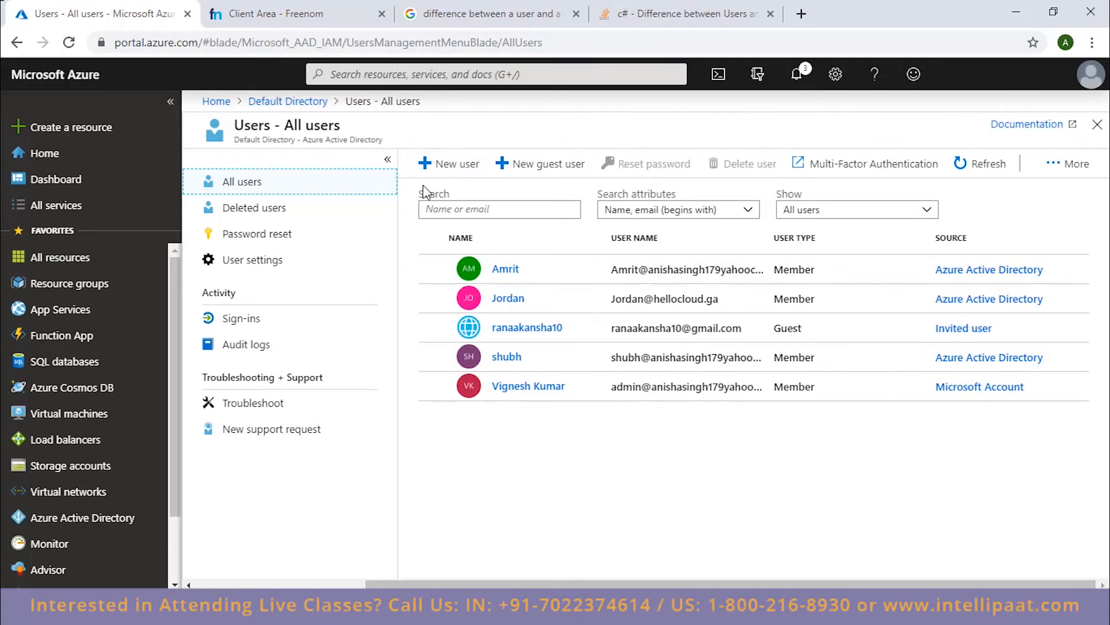
Start another organization user on the default onmicrosoft.com domain, filling in the user name and display name with the same first name.
{"action": "left_click", "coordinate": [448, 163]}
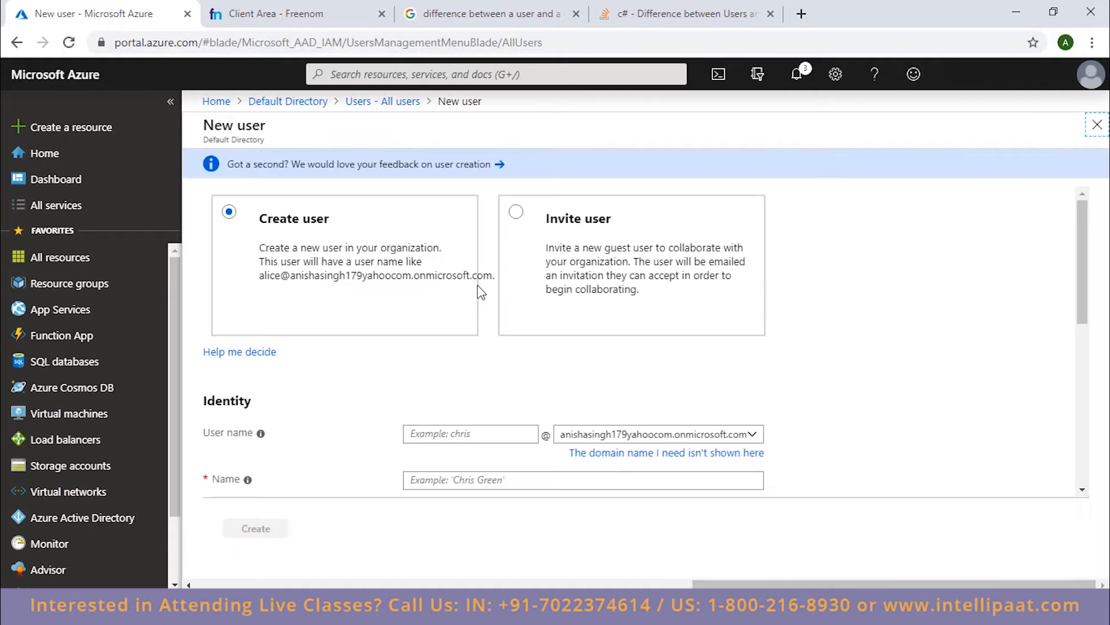
{"action": "scroll", "coordinate": [454, 391], "scroll_direction": "down", "scroll_amount": 3}
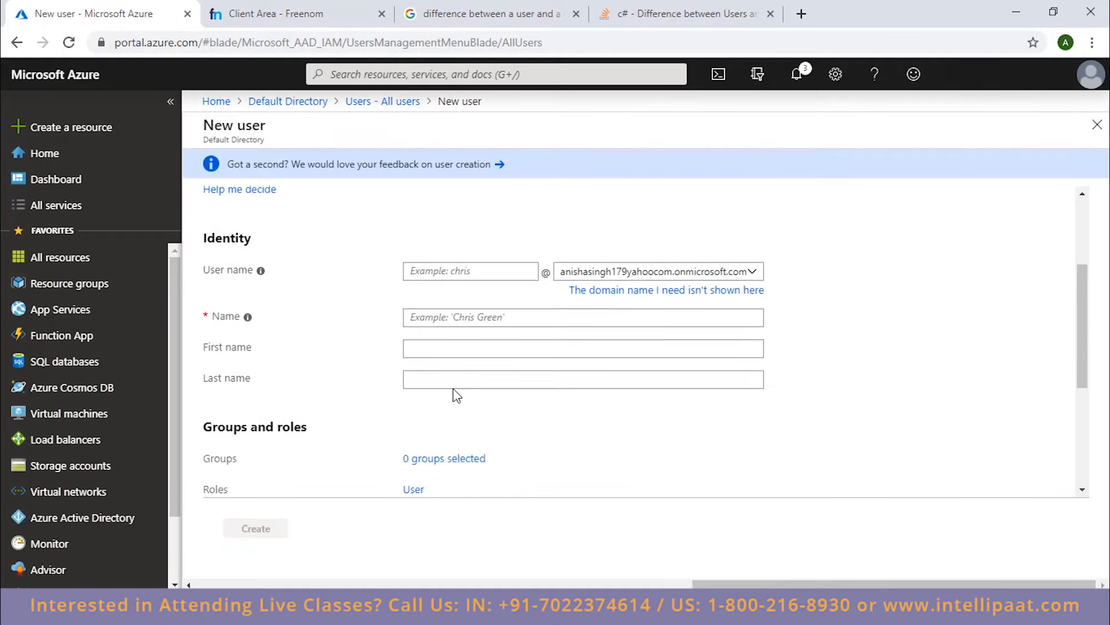
{"action": "scroll", "coordinate": [452, 389], "scroll_direction": "up", "scroll_amount": 3}
{"action": "scroll", "coordinate": [422, 362], "scroll_direction": "down", "scroll_amount": 5}
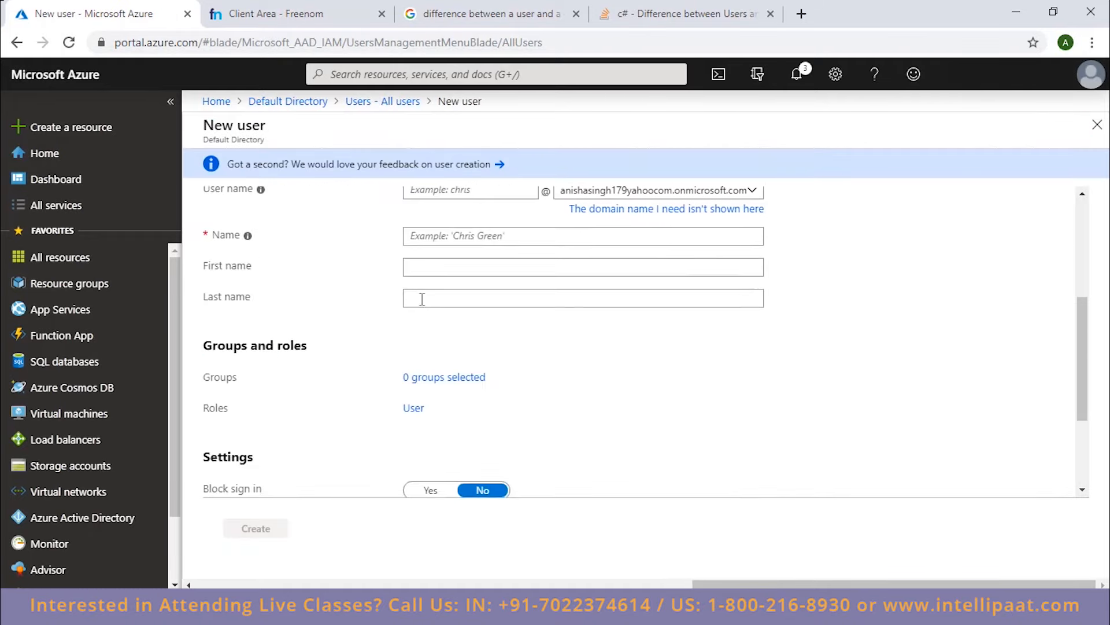
{"action": "scroll", "coordinate": [422, 299], "scroll_direction": "up", "scroll_amount": 3}
{"action": "left_click", "coordinate": [463, 354]}
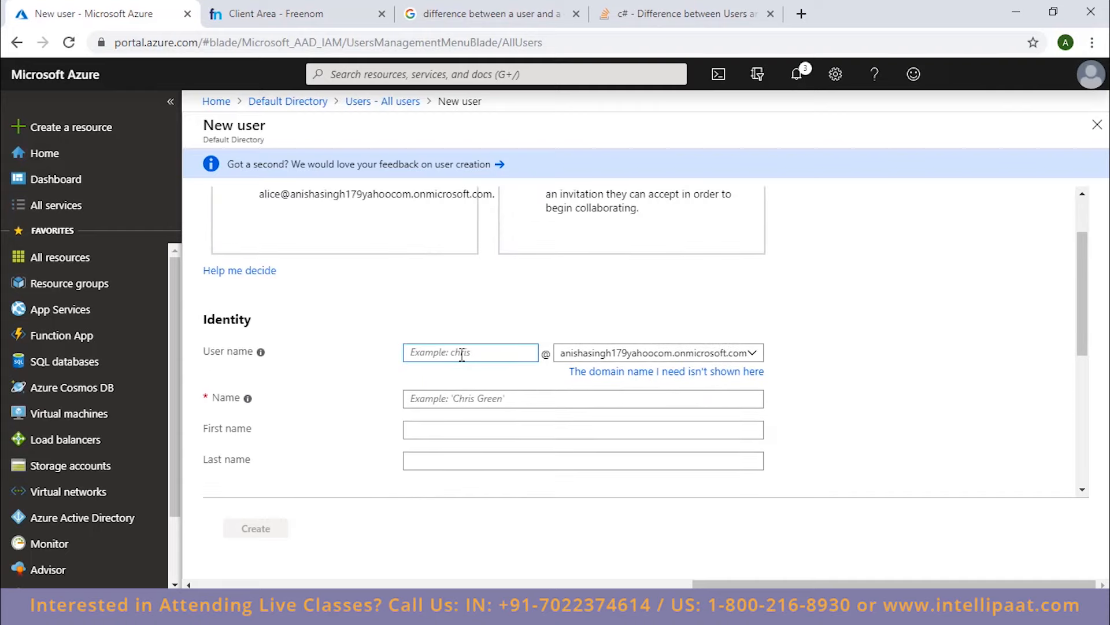
{"action": "type", "text": "Sara"}
{"action": "left_click", "coordinate": [463, 403]}
{"action": "type", "text": "S"}
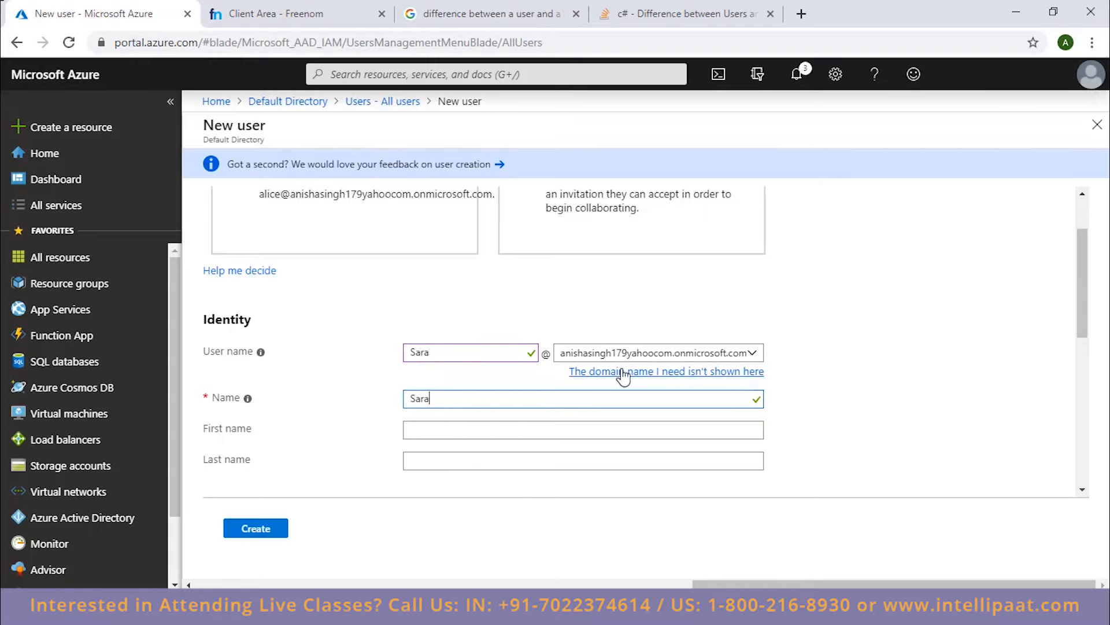
Reveal the new user's initial password and copy it.
{"action": "scroll", "coordinate": [471, 390], "scroll_direction": "down", "scroll_amount": 2}
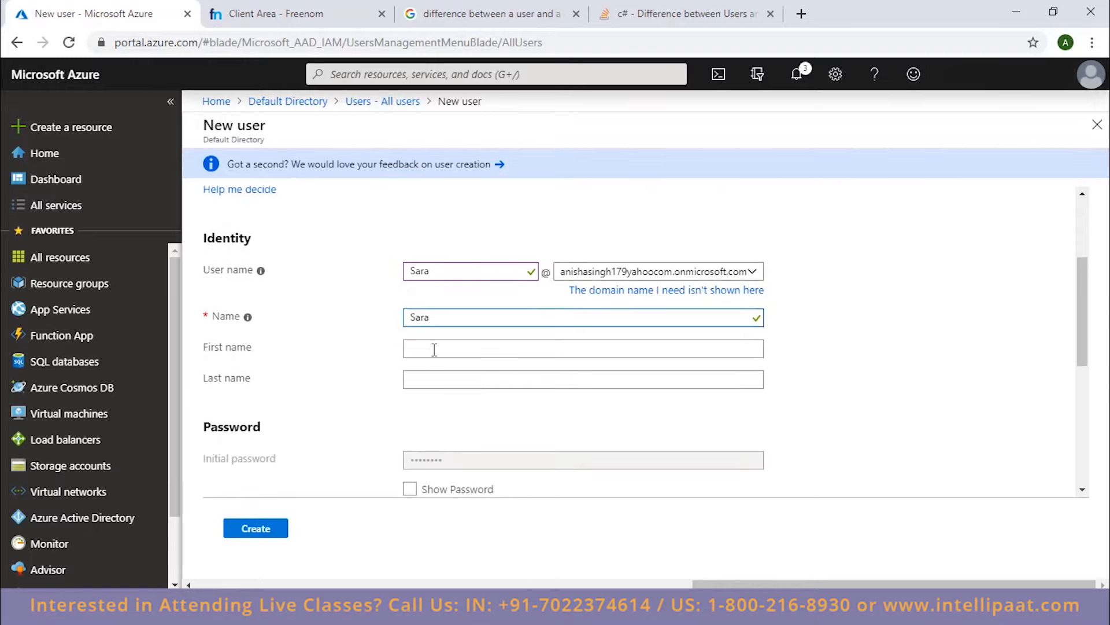
{"action": "scroll", "coordinate": [302, 312], "scroll_direction": "down", "scroll_amount": 4}
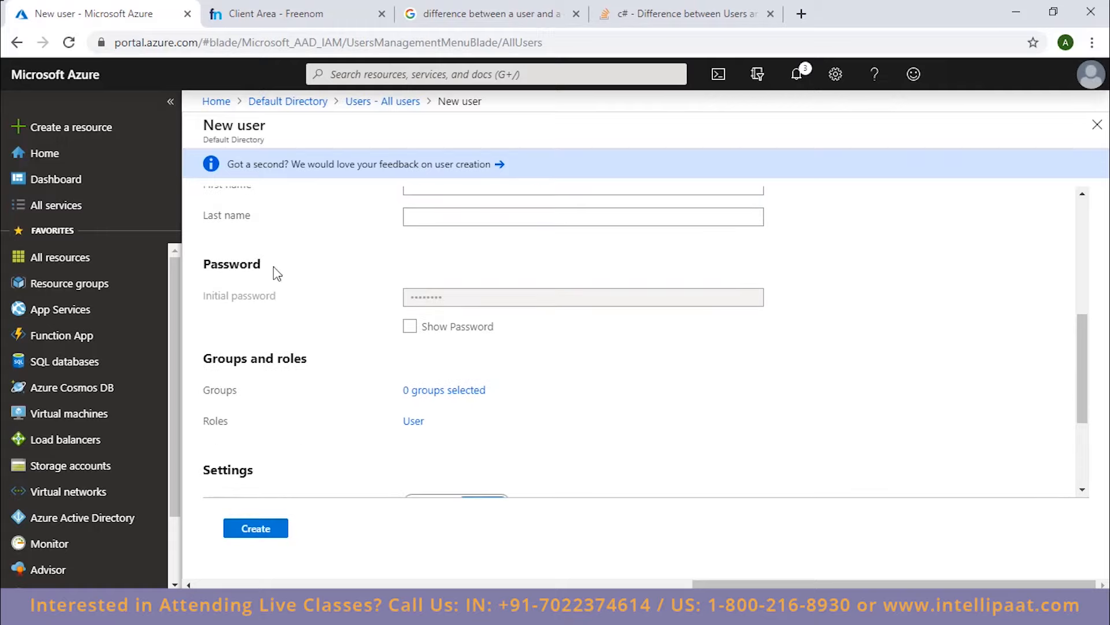
{"action": "left_click", "coordinate": [414, 334]}
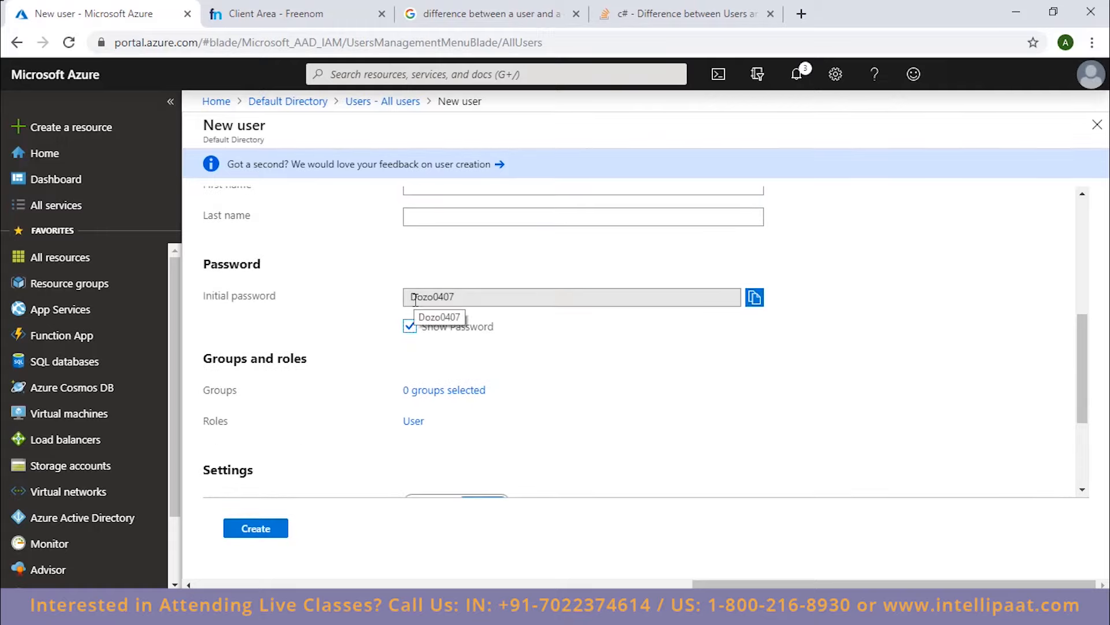
{"action": "left_click", "coordinate": [753, 303]}
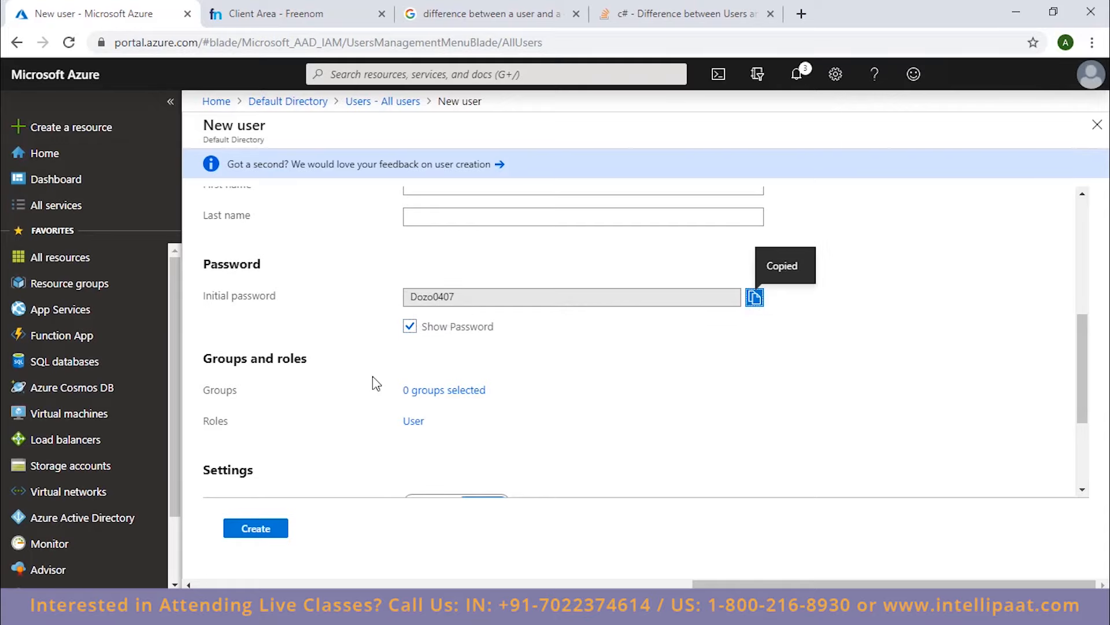
Check the user name's domain, copy the initial password again and create the user.
{"action": "scroll", "coordinate": [375, 383], "scroll_direction": "up", "scroll_amount": 5}
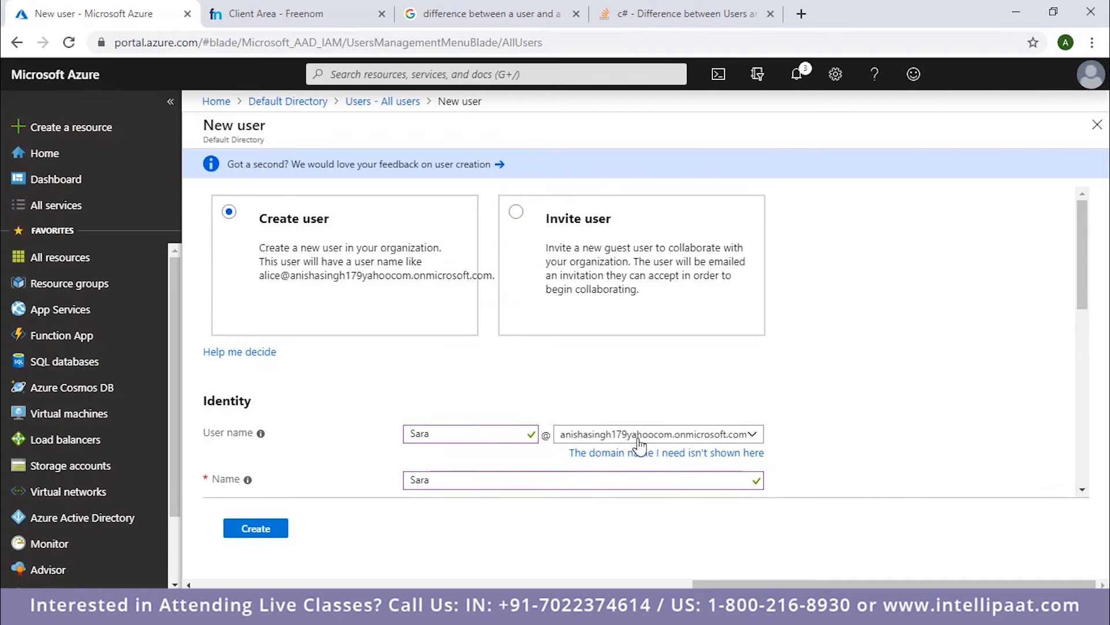
{"action": "scroll", "coordinate": [573, 437], "scroll_direction": "down", "scroll_amount": 4}
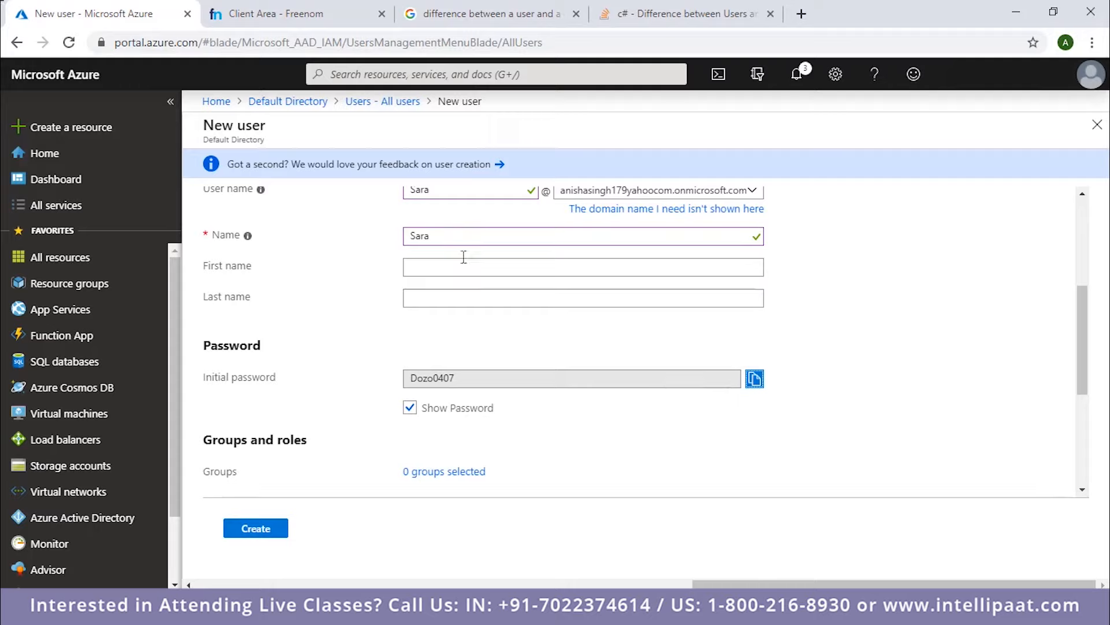
{"action": "left_click", "coordinate": [754, 379]}
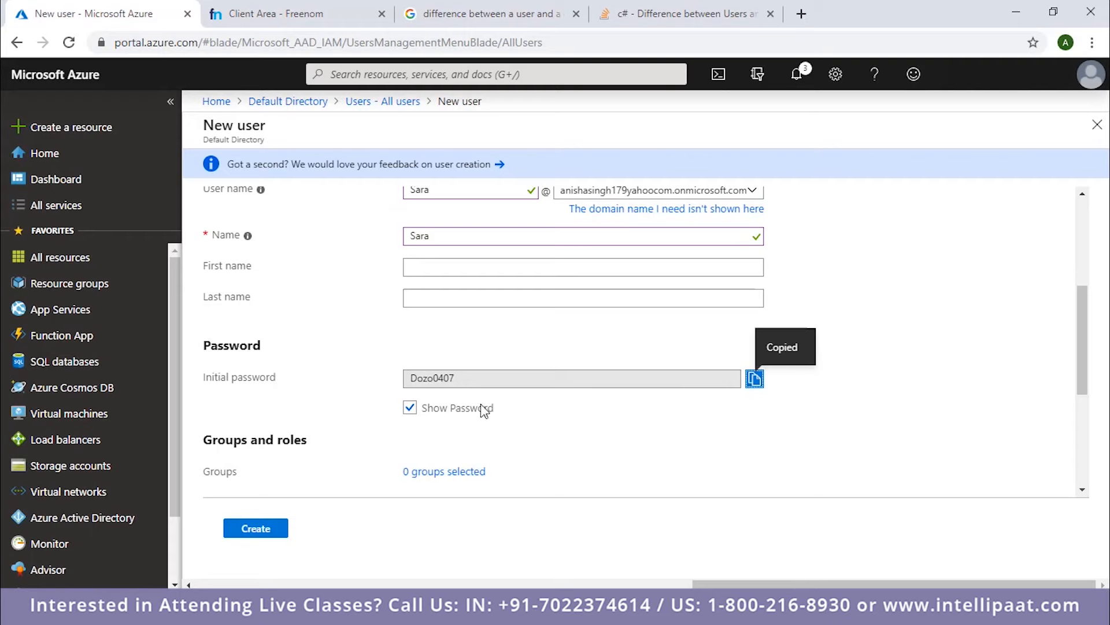
{"action": "scroll", "coordinate": [482, 409], "scroll_direction": "down", "scroll_amount": 4}
{"action": "left_click", "coordinate": [255, 528]}
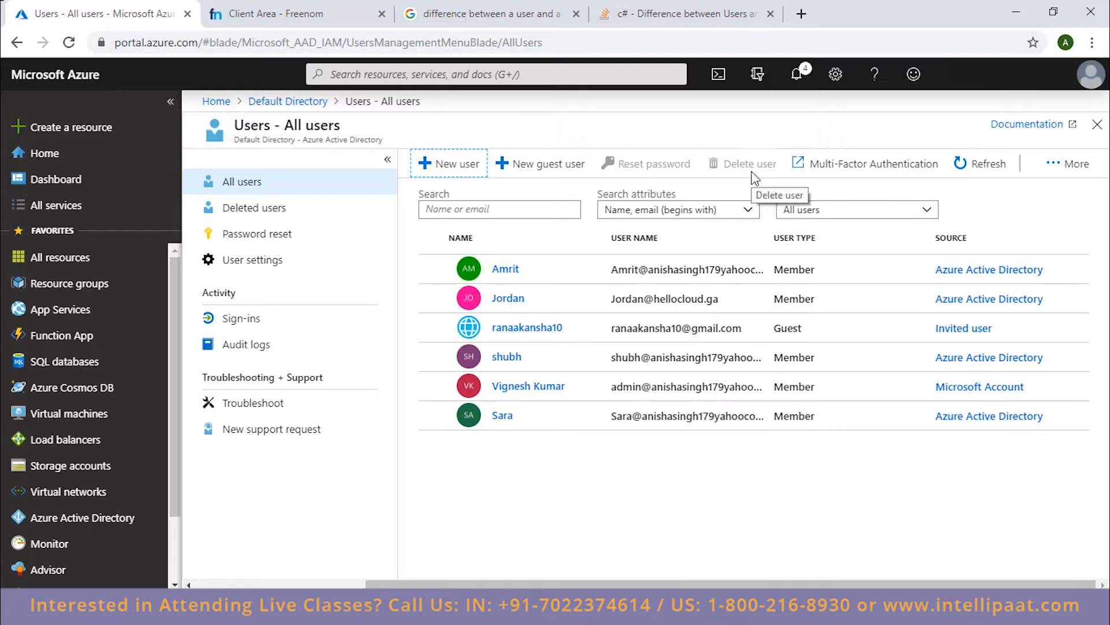
Delete the newly created onmicrosoft.com user, last in the list of all users, and confirm the deletion.
{"action": "left_click", "coordinate": [432, 416]}
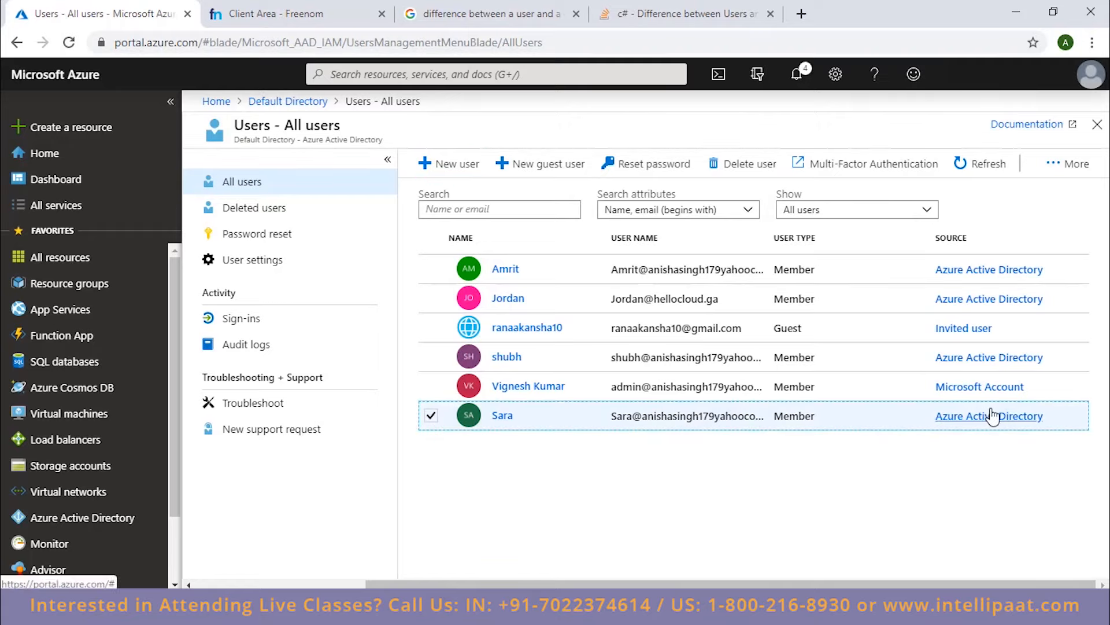
{"action": "left_click", "coordinate": [749, 175]}
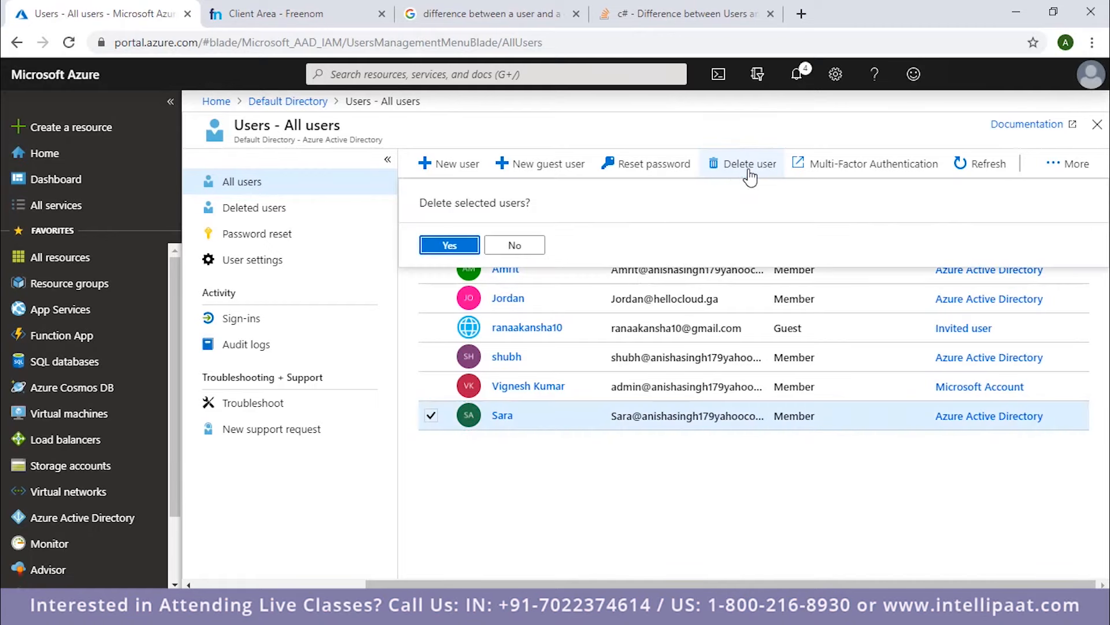
{"action": "left_click", "coordinate": [448, 245]}
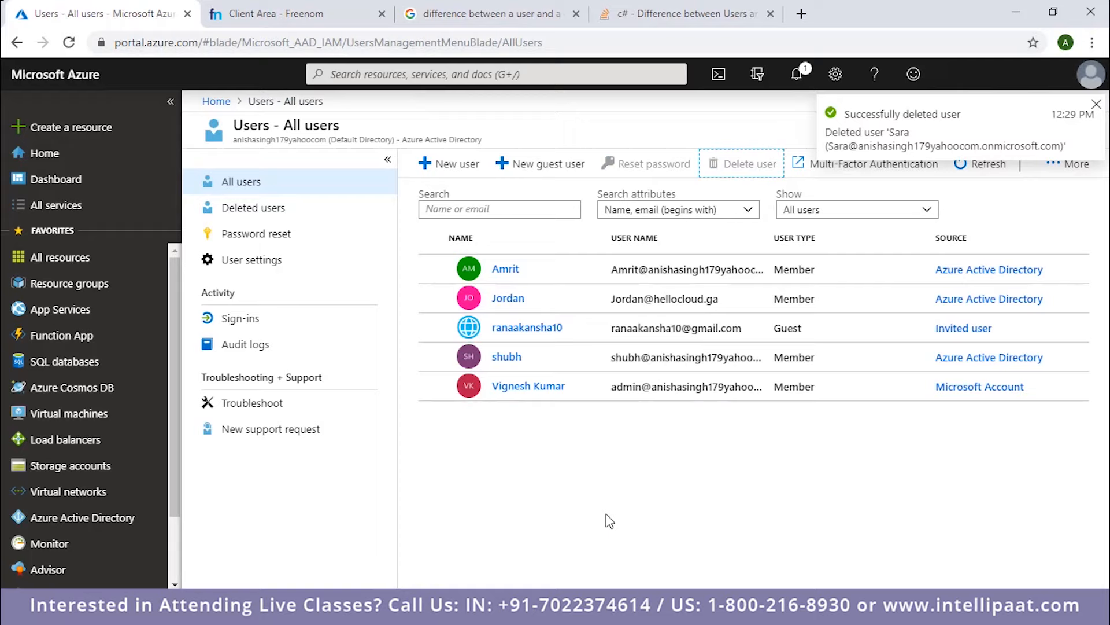
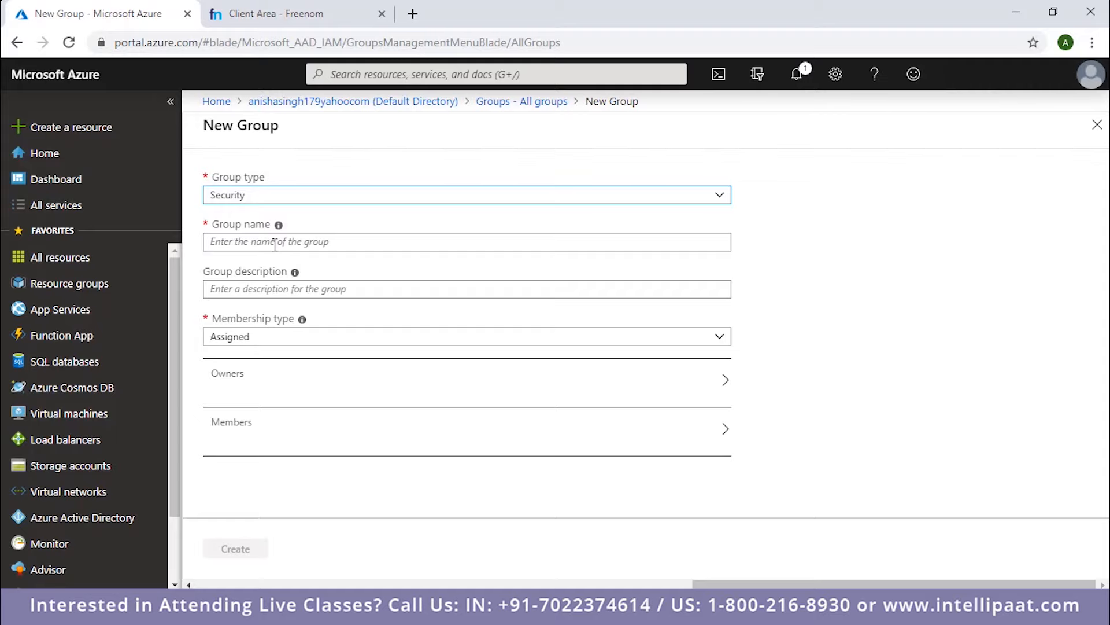
Name the new security group Development and choose Assigned as its membership type.
{"action": "left_click", "coordinate": [275, 243]}
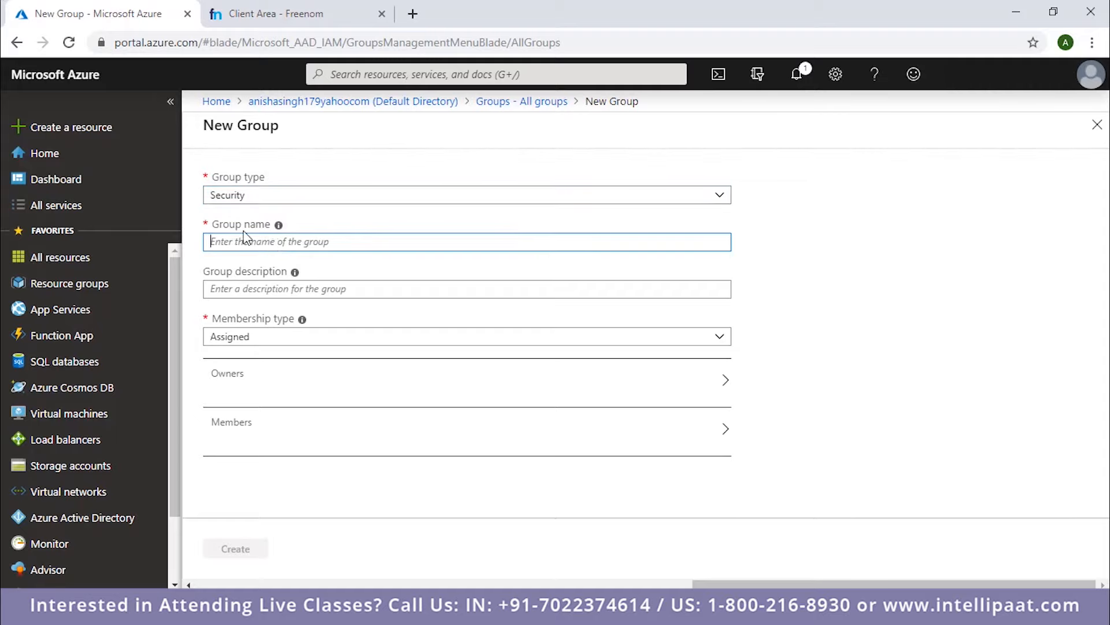
{"action": "type", "text": "Develo"}
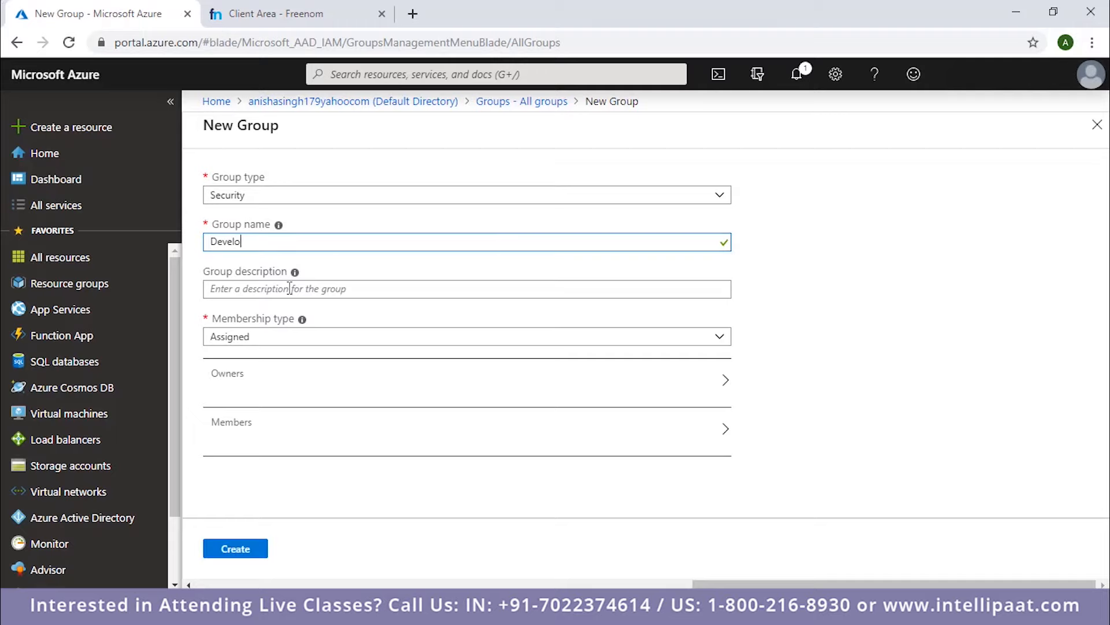
{"action": "key", "text": "BackSpace"}
{"action": "key", "text": "BackSpace"}
{"action": "key", "text": "BackSpace"}
{"action": "key", "text": "BackSpace"}
{"action": "key", "text": "BackSpace"}
{"action": "key", "text": "BackSpace"}
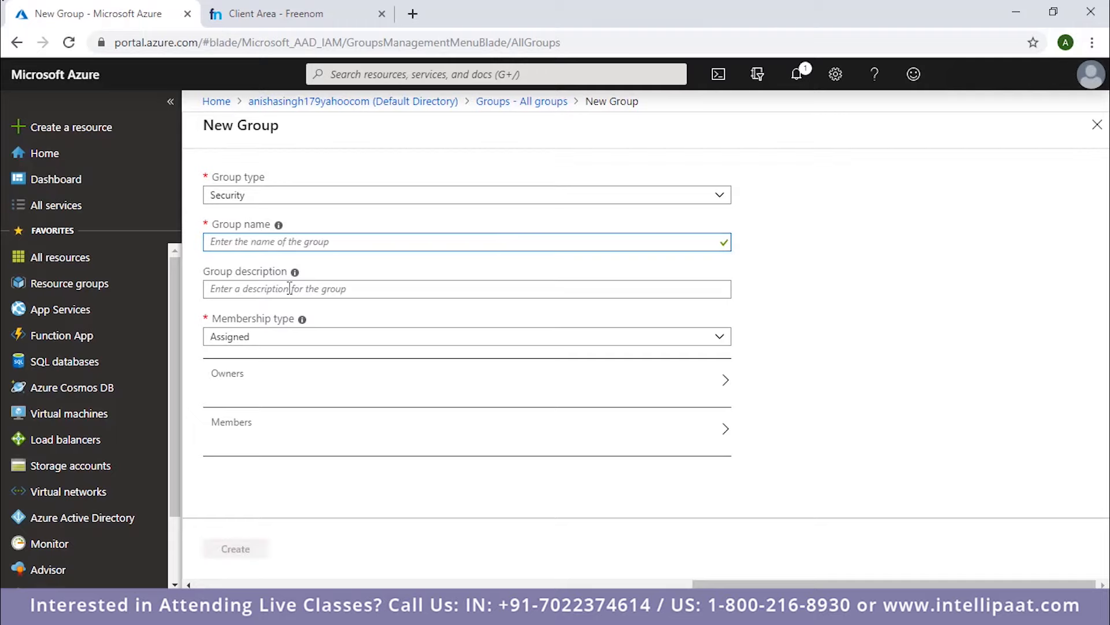
{"action": "type", "text": "Develop"}
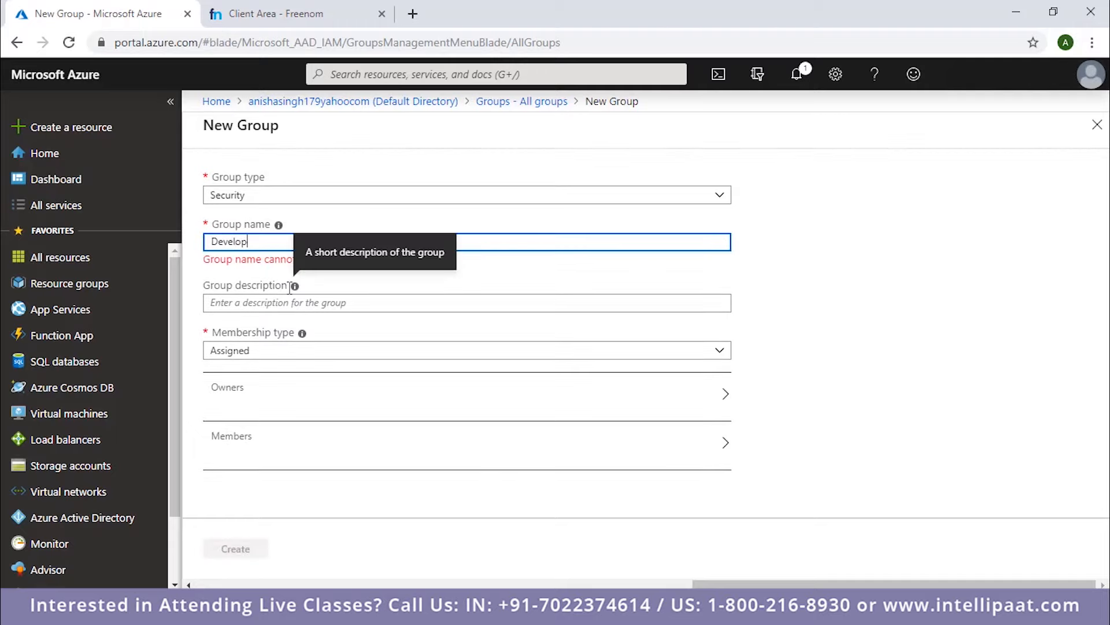
{"action": "type", "text": "ment"}
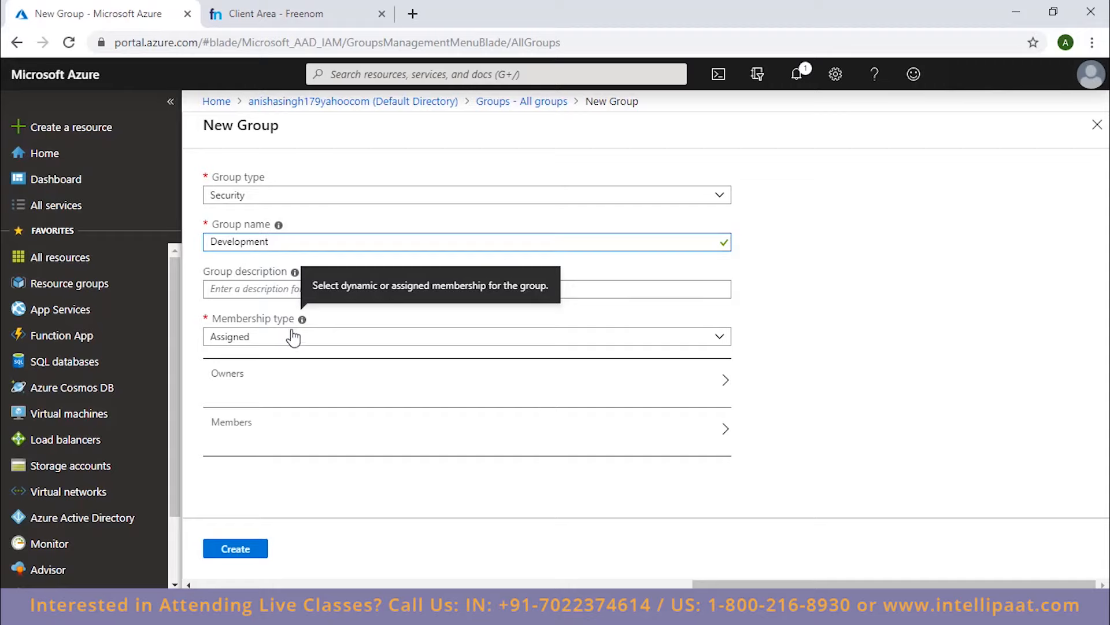
{"action": "left_click", "coordinate": [336, 342]}
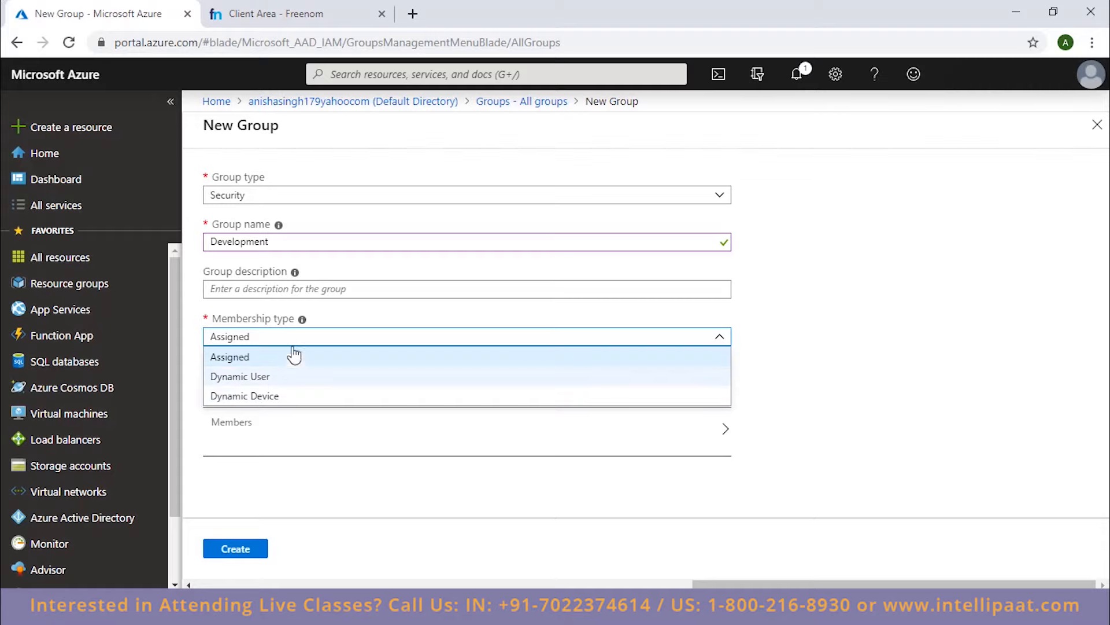
{"action": "left_click", "coordinate": [231, 358]}
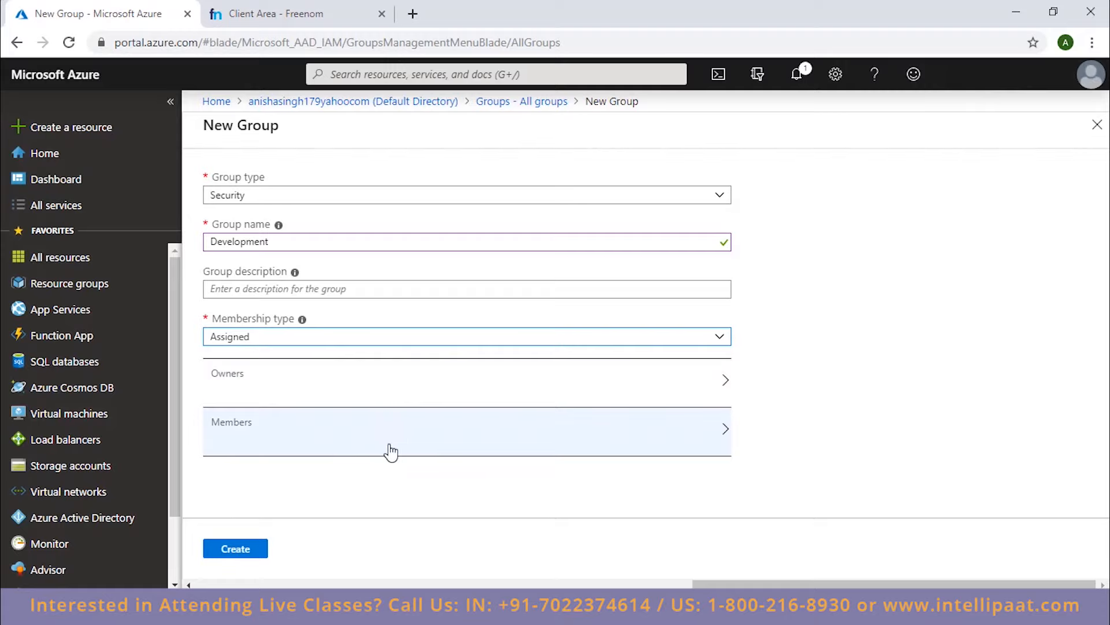
Search the new group's member picker for the hellocloud.ga user by first name and select that user.
{"action": "left_click", "coordinate": [711, 443]}
{"action": "scroll", "coordinate": [856, 282], "scroll_direction": "down", "scroll_amount": 10}
{"action": "scroll", "coordinate": [851, 282], "scroll_direction": "down", "scroll_amount": 3}
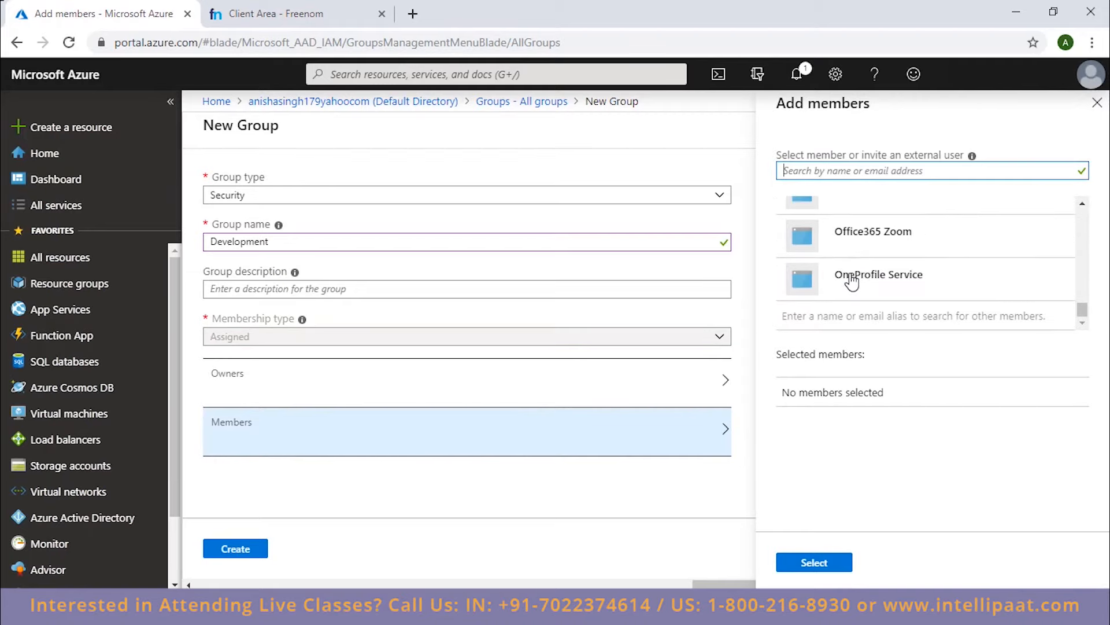
{"action": "scroll", "coordinate": [851, 282], "scroll_direction": "up", "scroll_amount": 10}
{"action": "scroll", "coordinate": [852, 283], "scroll_direction": "up", "scroll_amount": 5}
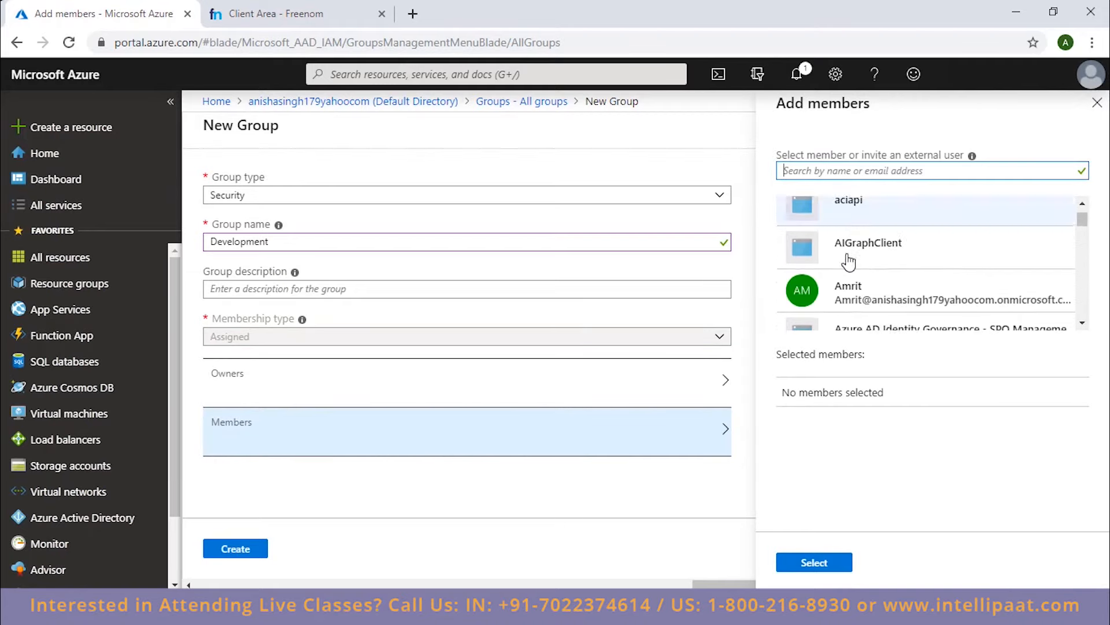
{"action": "left_click", "coordinate": [798, 170]}
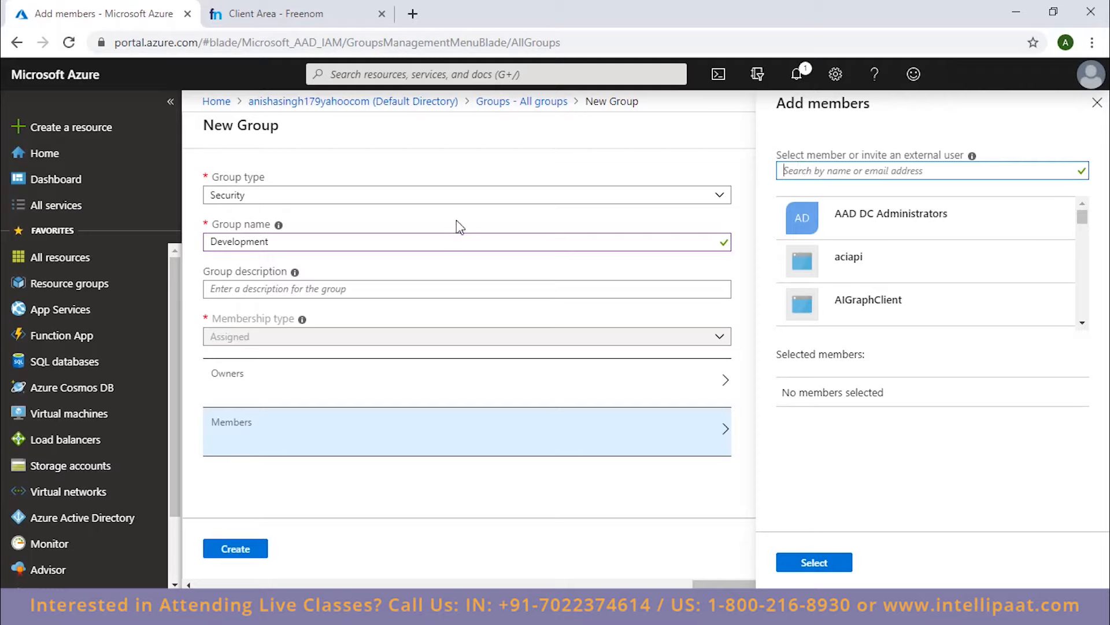
{"action": "type", "text": "Jordan"}
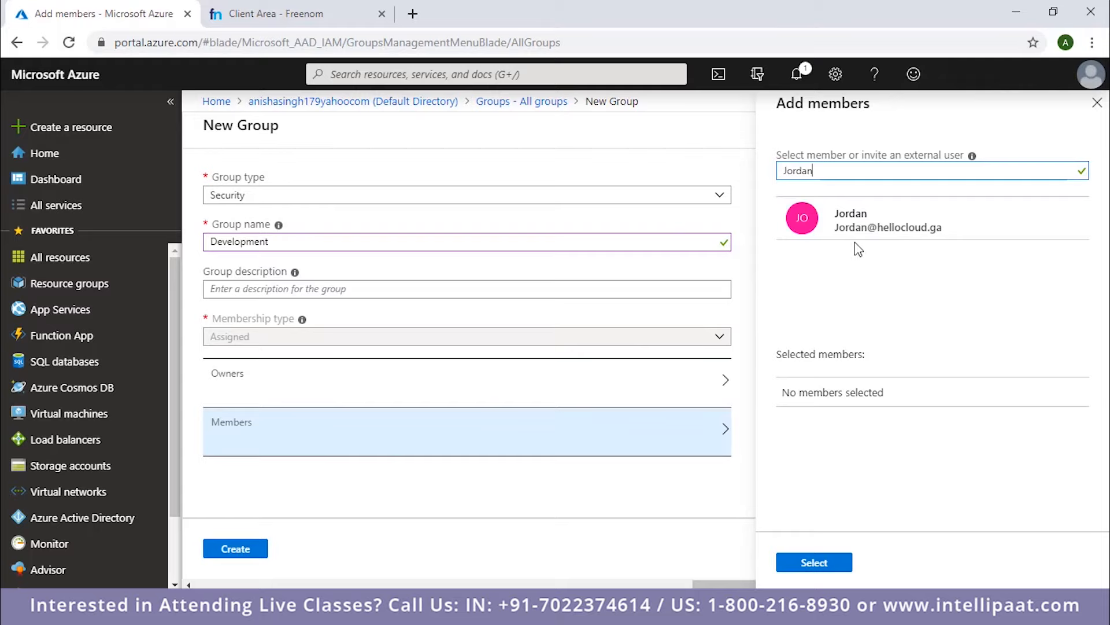
{"action": "left_click", "coordinate": [849, 215]}
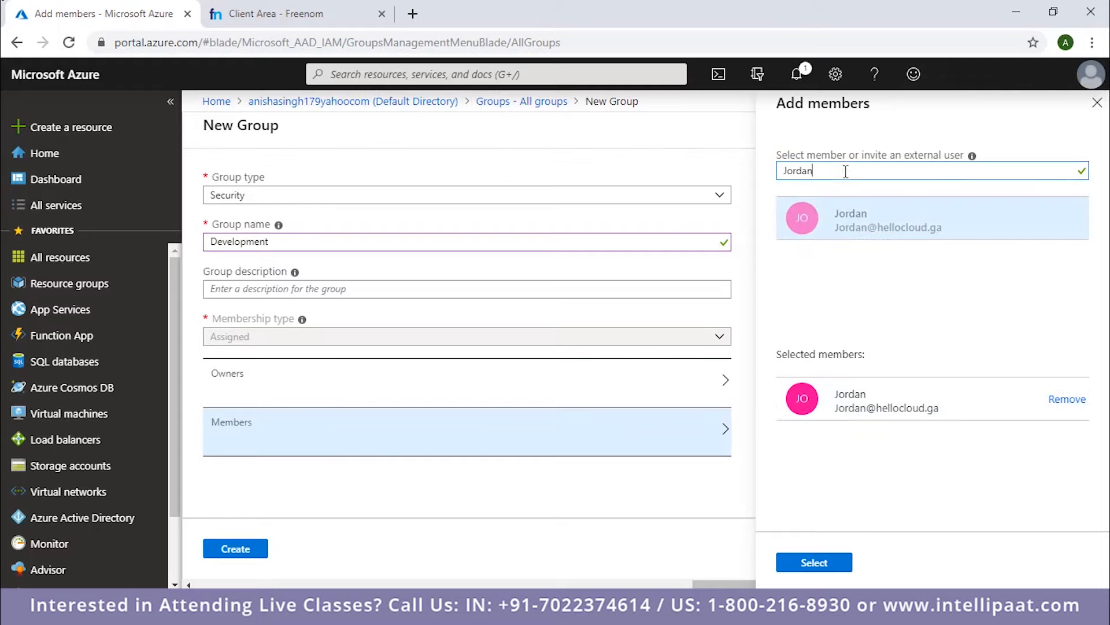
Find the onmicrosoft.com user by first name, select them as a second member and confirm the member selection.
{"action": "key", "text": "BackSpace"}
{"action": "key", "text": "BackSpace"}
{"action": "key", "text": "BackSpace"}
{"action": "key", "text": "BackSpace"}
{"action": "key", "text": "BackSpace"}
{"action": "key", "text": "BackSpace"}
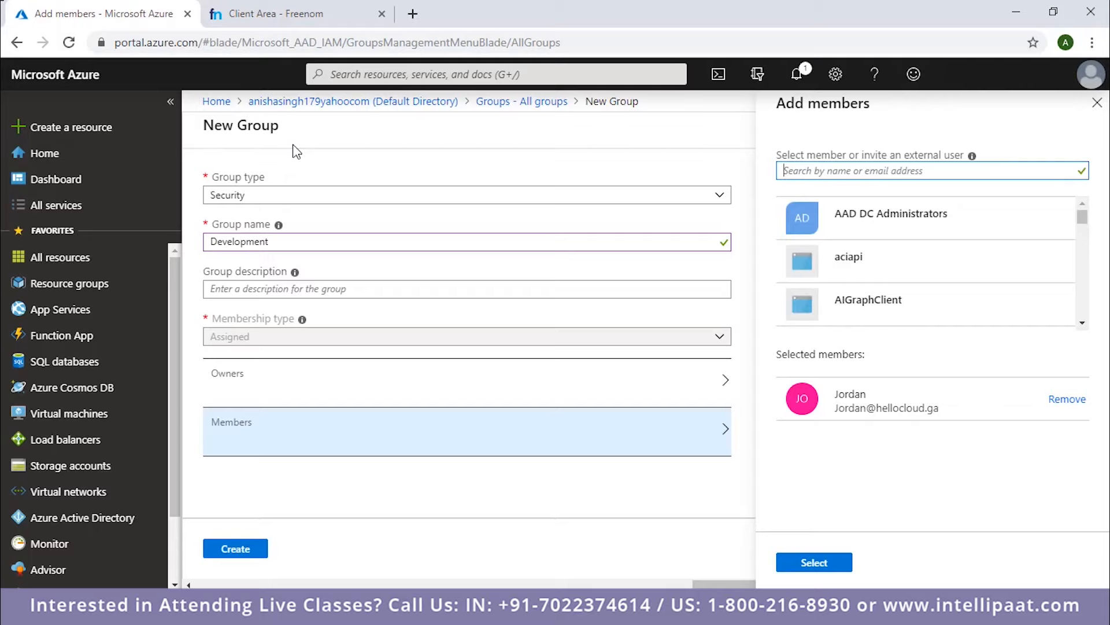
{"action": "type", "text": "Amrit"}
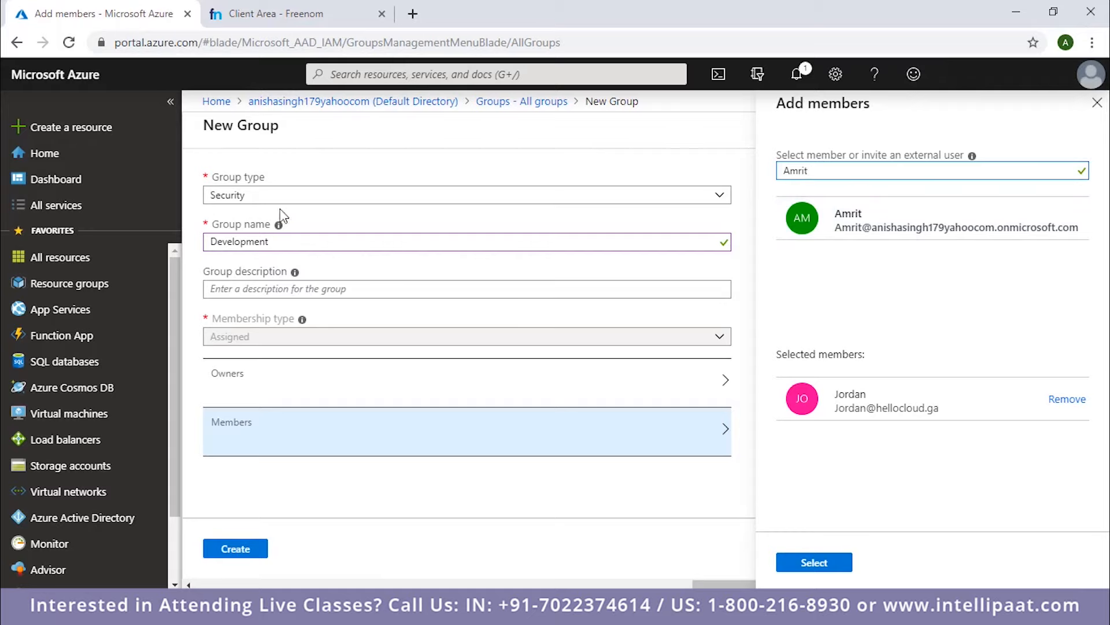
{"action": "left_click", "coordinate": [862, 215]}
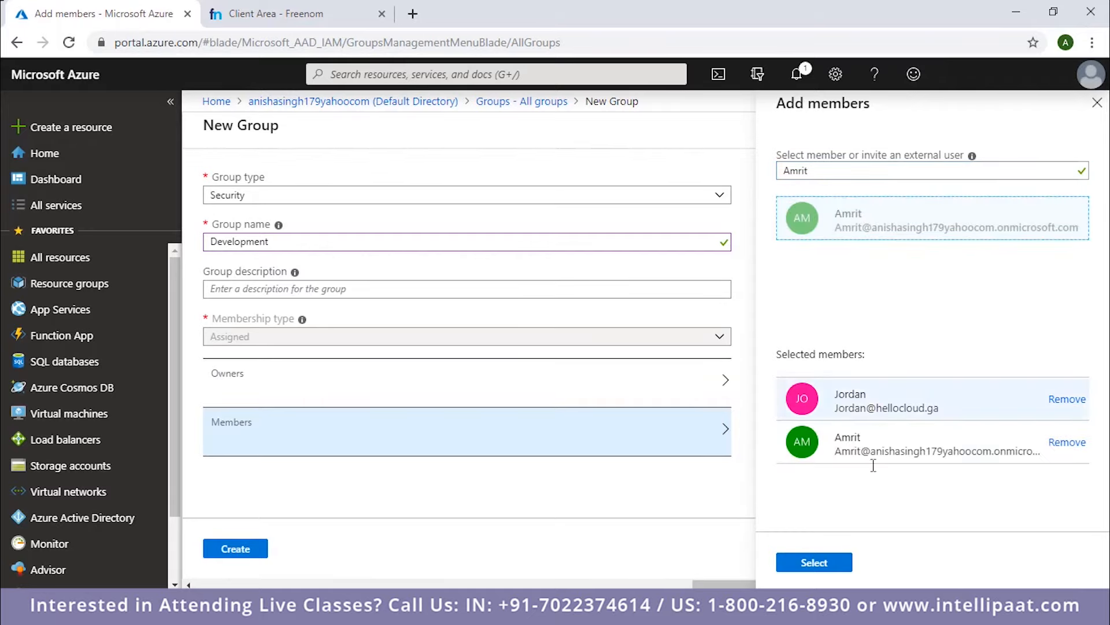
{"action": "left_click", "coordinate": [844, 570]}
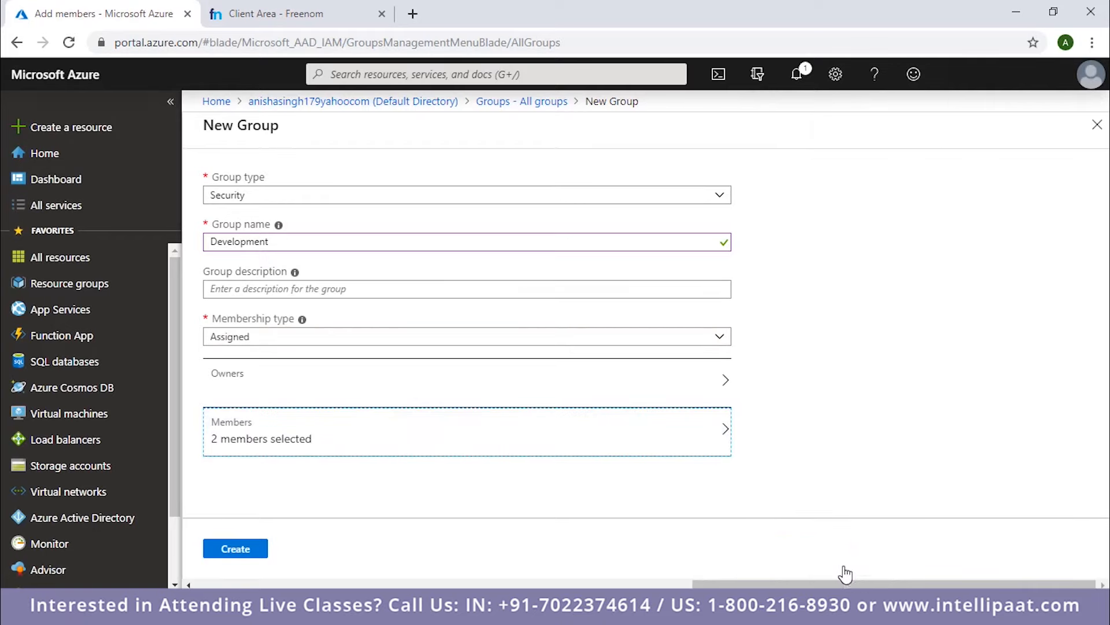
Create the Development group and open its overview from the list of all groups.
{"action": "left_click", "coordinate": [237, 549]}
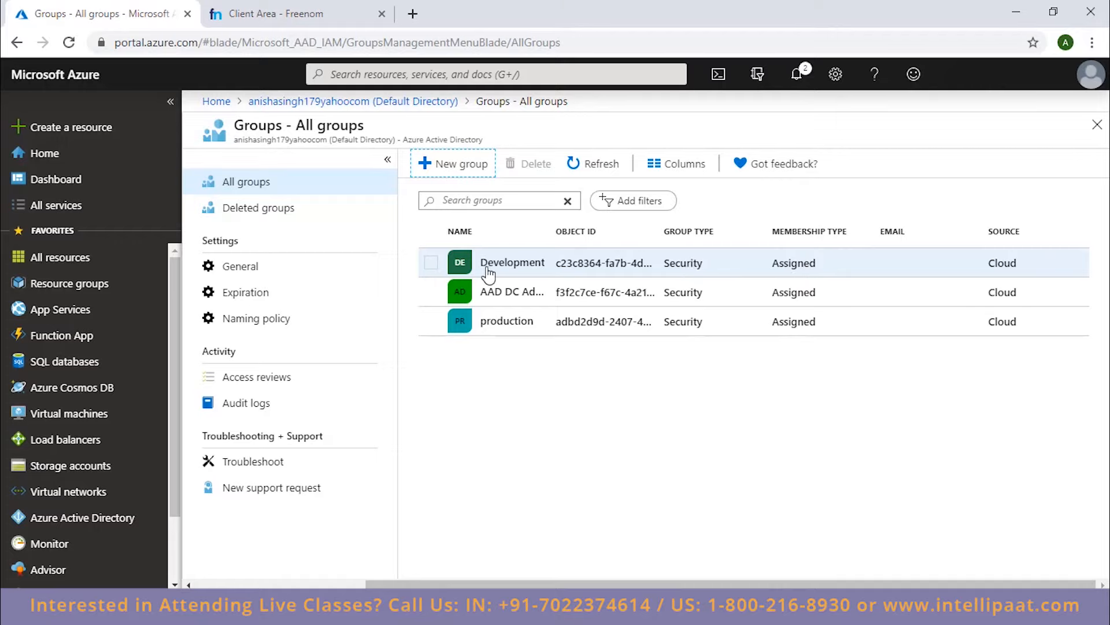
{"action": "left_click", "coordinate": [530, 266]}
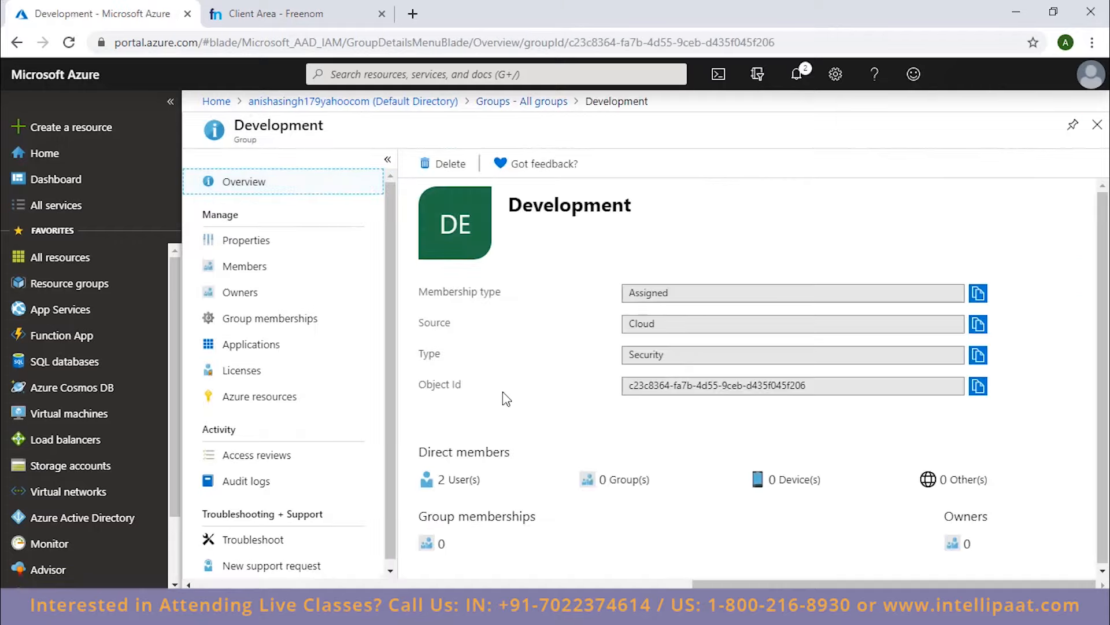